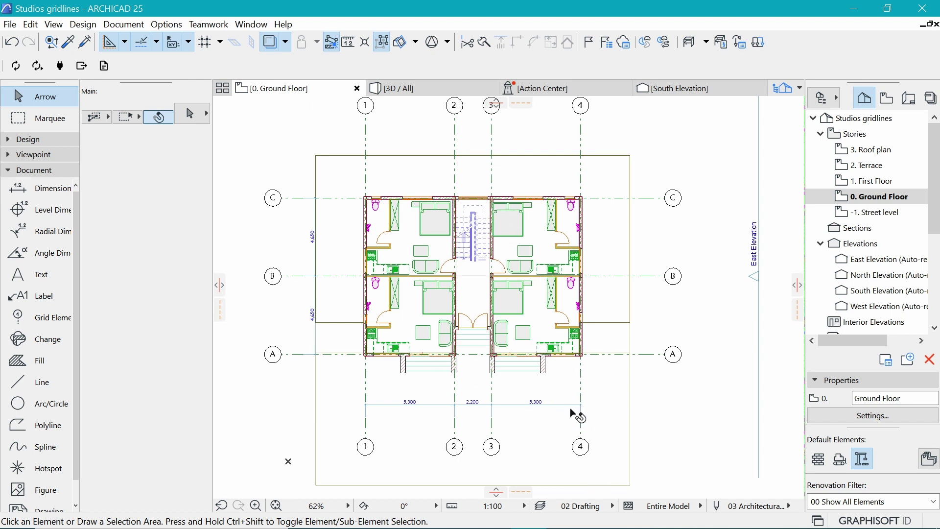
# Change the witness lines of the dimension chain below the floor plan to the second, short type.
pyautogui.click(576, 392)
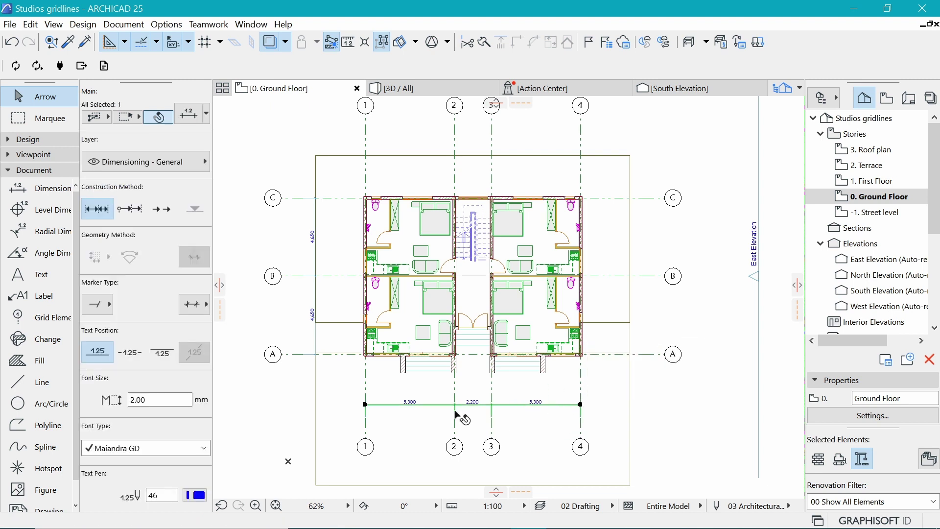
pyautogui.scroll(-9, 113, 414)
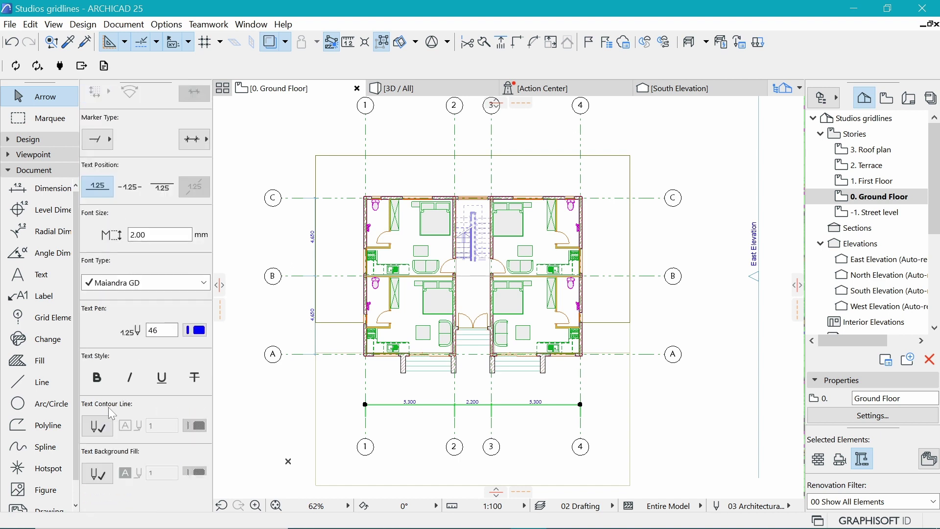
pyautogui.scroll(-5, 123, 480)
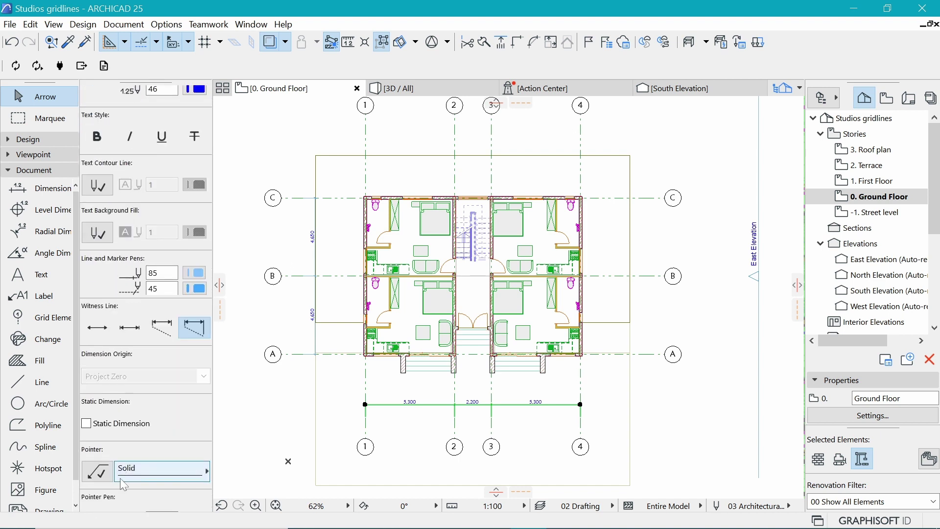
pyautogui.scroll(-2, 119, 478)
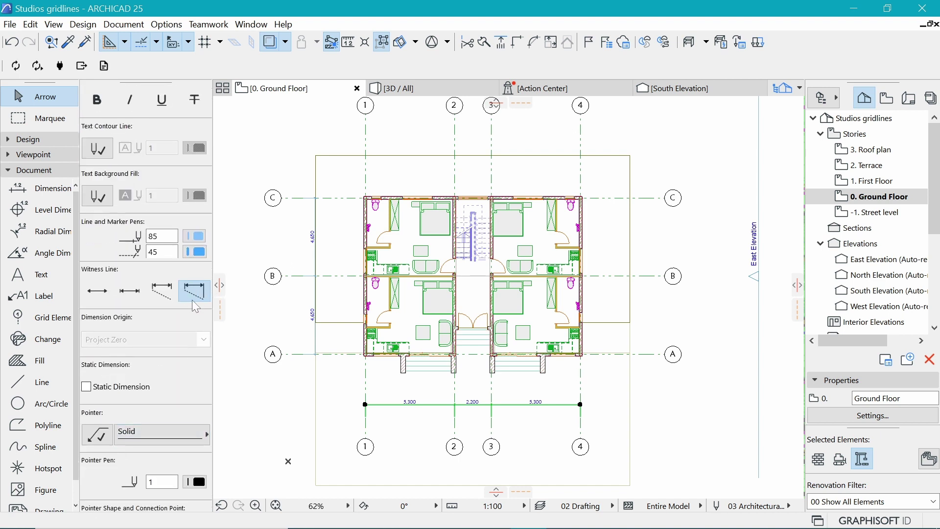
pyautogui.click(123, 294)
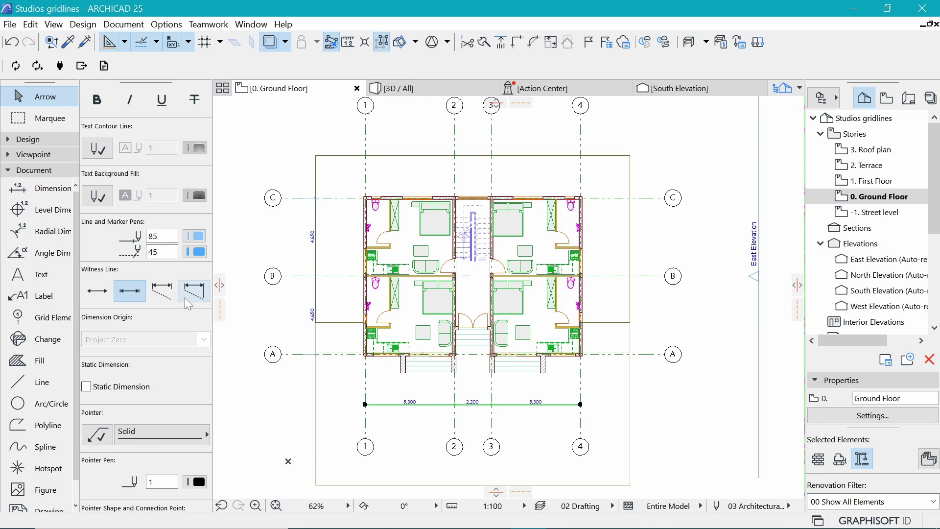
# Select all dimension chains on the ground floor and check their witness line setting.
pyautogui.hotkey('ctrl', 'a')
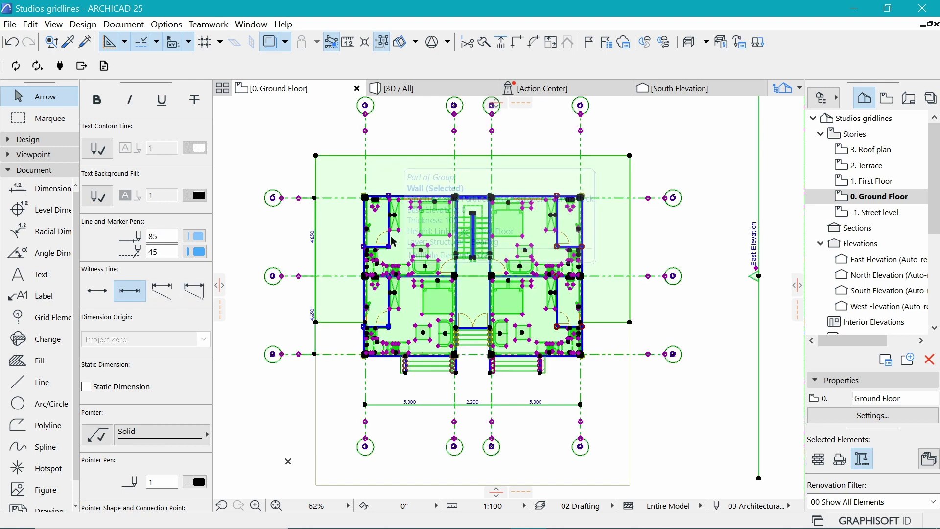
pyautogui.click(262, 110)
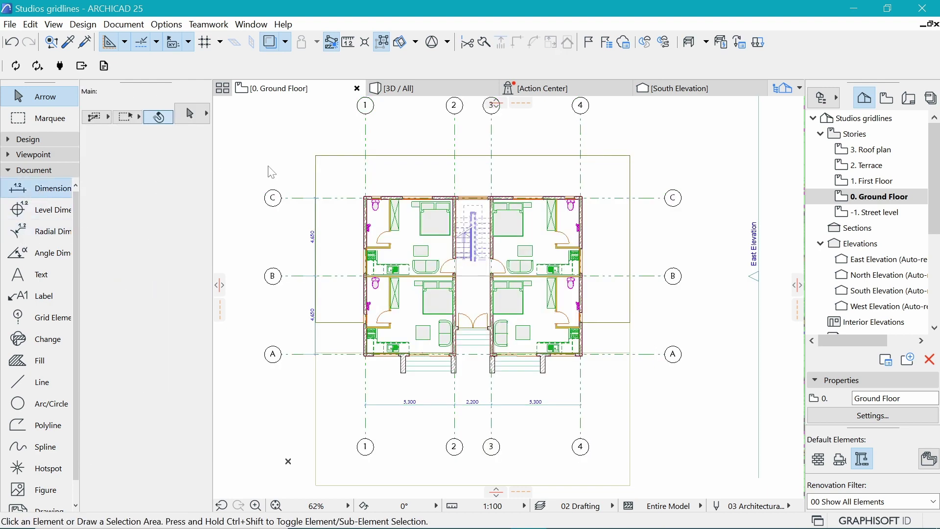
pyautogui.hotkey('ctrl', 'a')
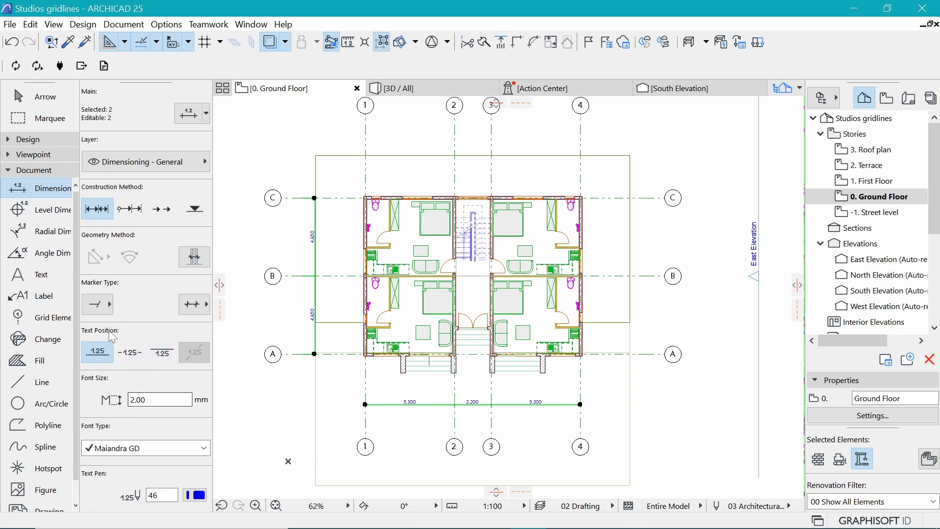
pyautogui.scroll(-2, 88, 396)
pyautogui.scroll(-10, 88, 394)
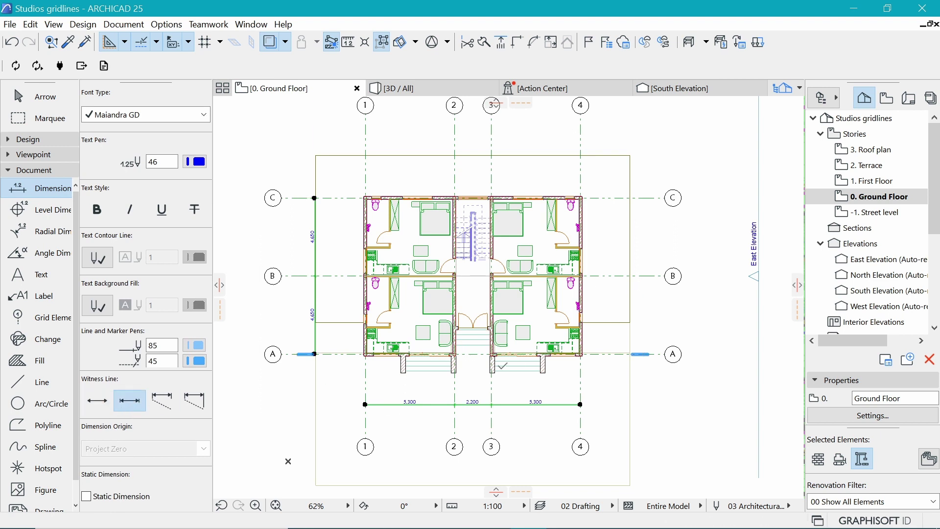
pyautogui.press('Escape')
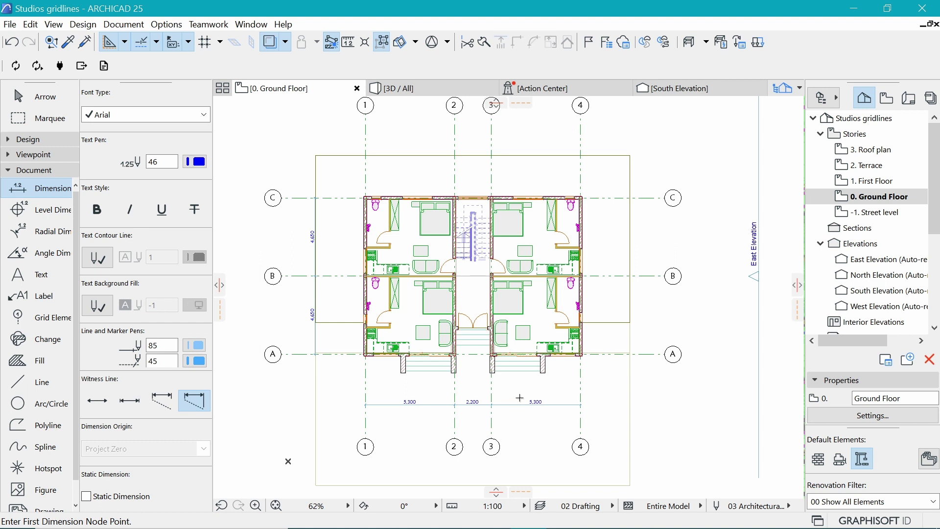
# Pick up the settings of the dimension chain below the plan as defaults for the Dimension tool.
pyautogui.keyDown('alt'); pyautogui.click(513, 404); pyautogui.keyUp('alt')
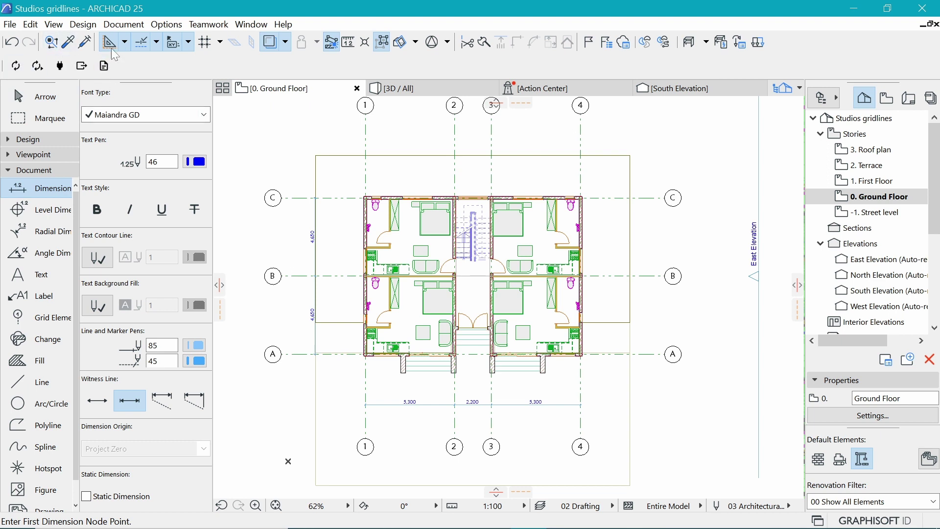
pyautogui.click(84, 41)
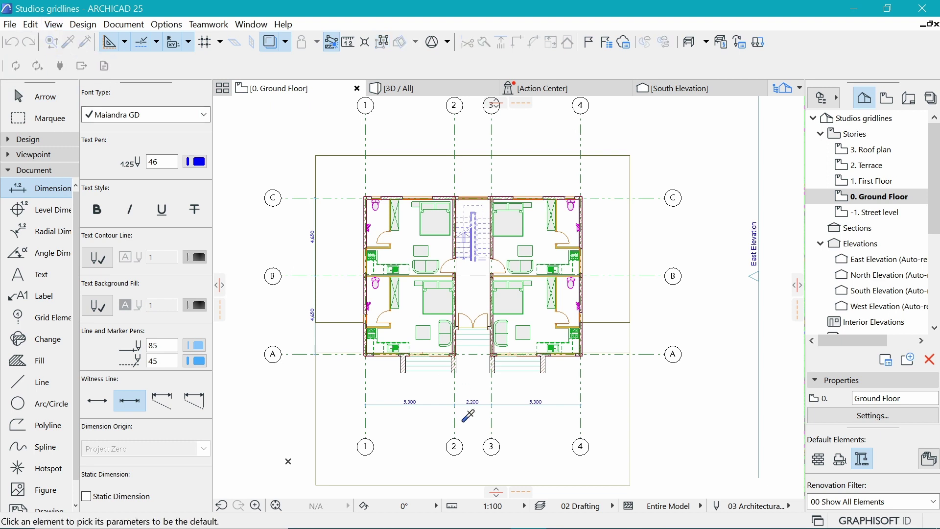
pyautogui.click(512, 406)
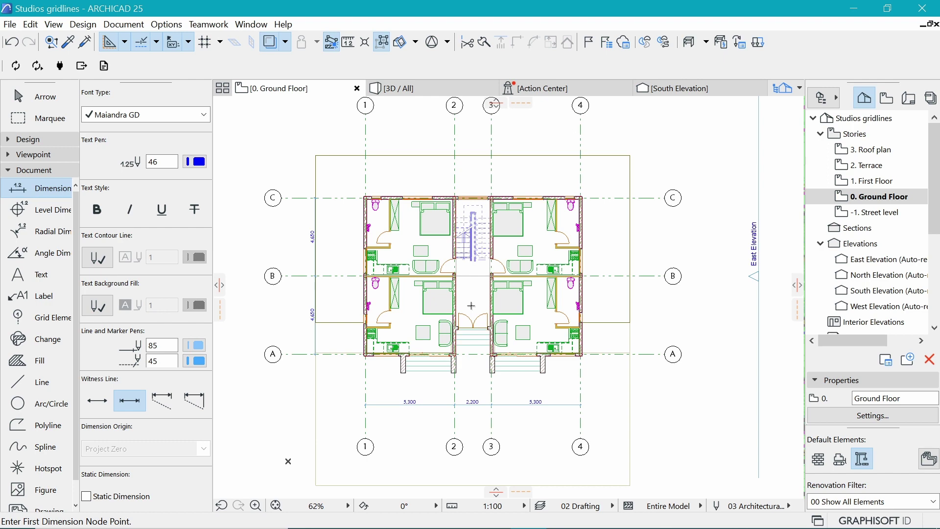
# Try placing a vertical dimension chain across the walls at gridlines A, B and C through the units between gridlines 3 and 4.
pyautogui.scroll(1, 556, 321)
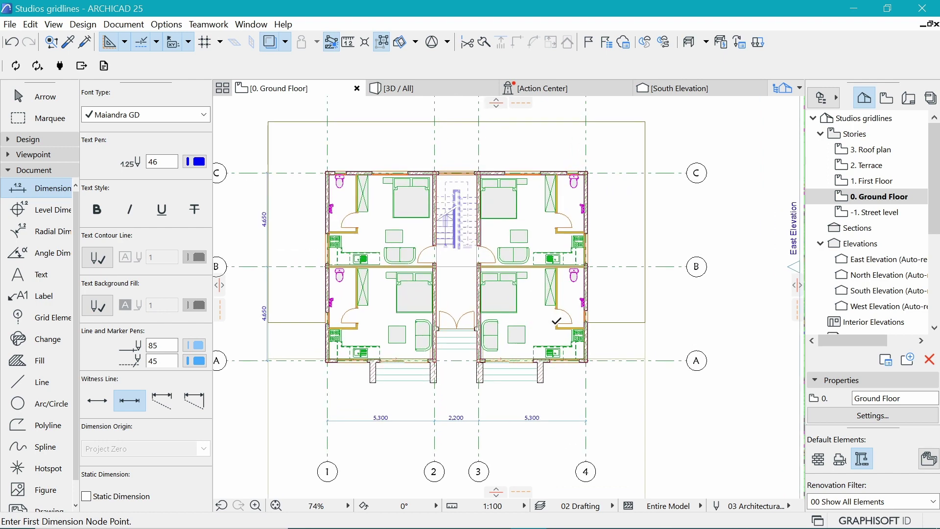
pyautogui.scroll(3, 510, 323)
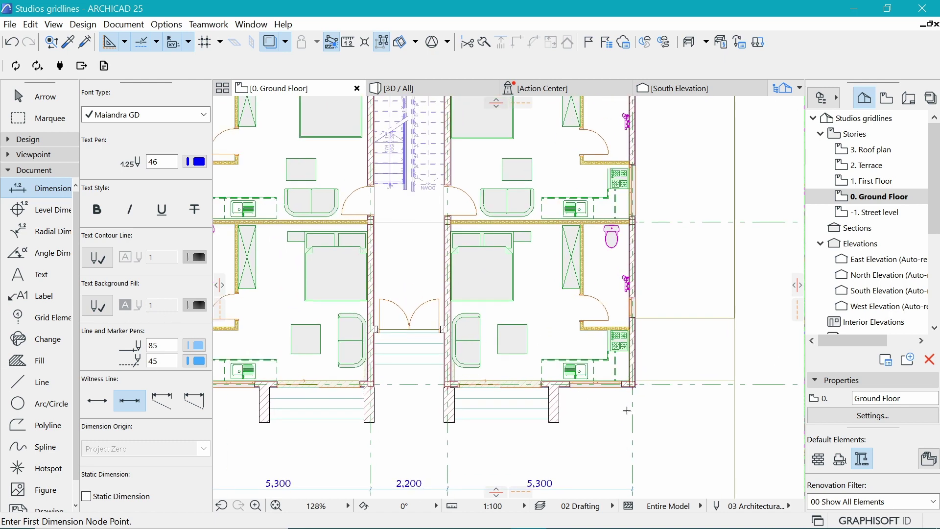
pyautogui.click(510, 381)
pyautogui.click(540, 224)
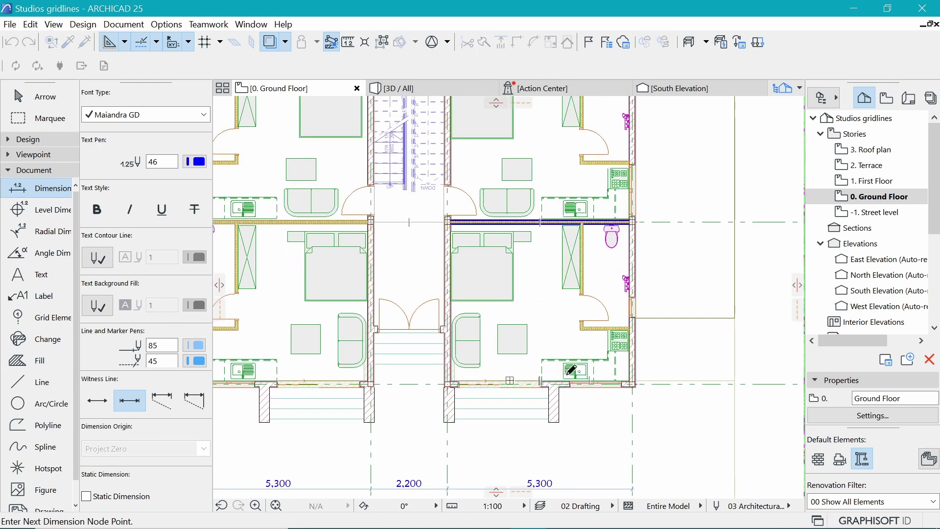
pyautogui.scroll(-1, 568, 380)
pyautogui.scroll(1, 547, 184)
pyautogui.moveTo(555, 140); pyautogui.dragTo(556, 298, button='middle')
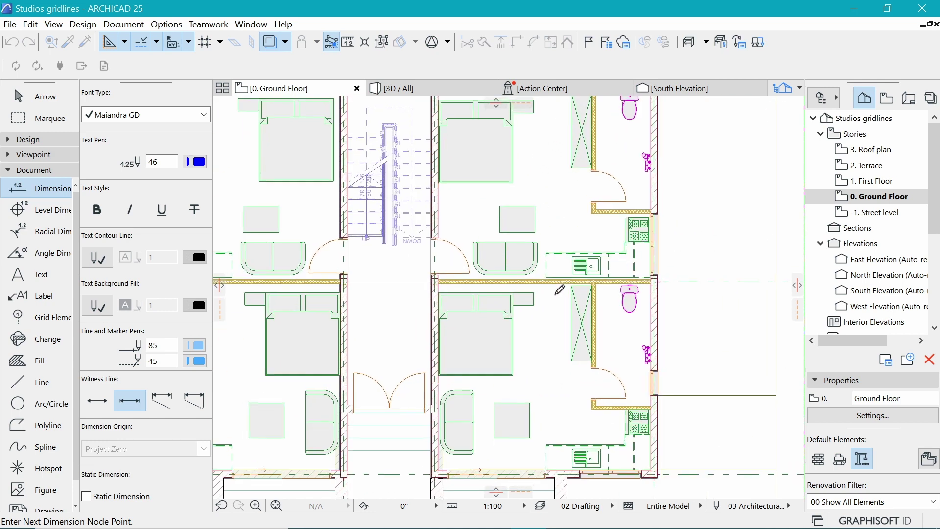
pyautogui.scroll(-1, 548, 224)
pyautogui.click(573, 234)
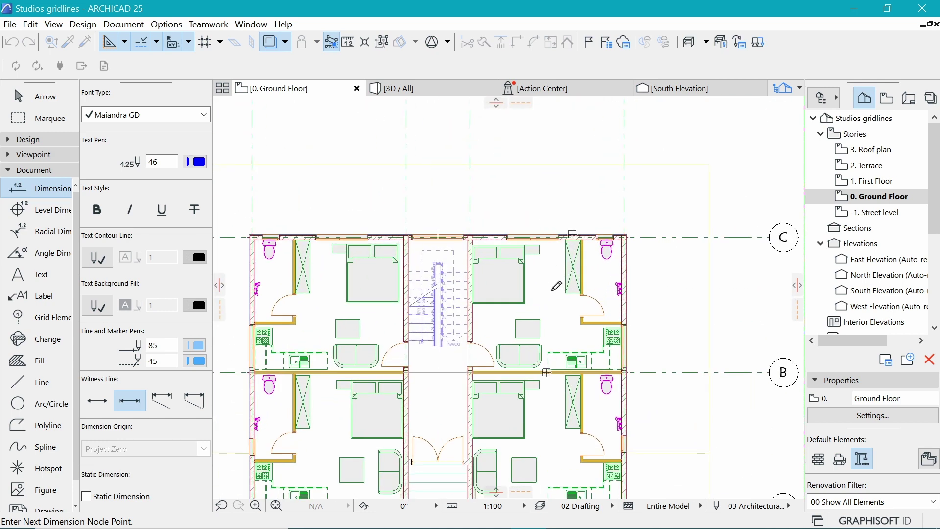
pyautogui.doubleClick(556, 289)
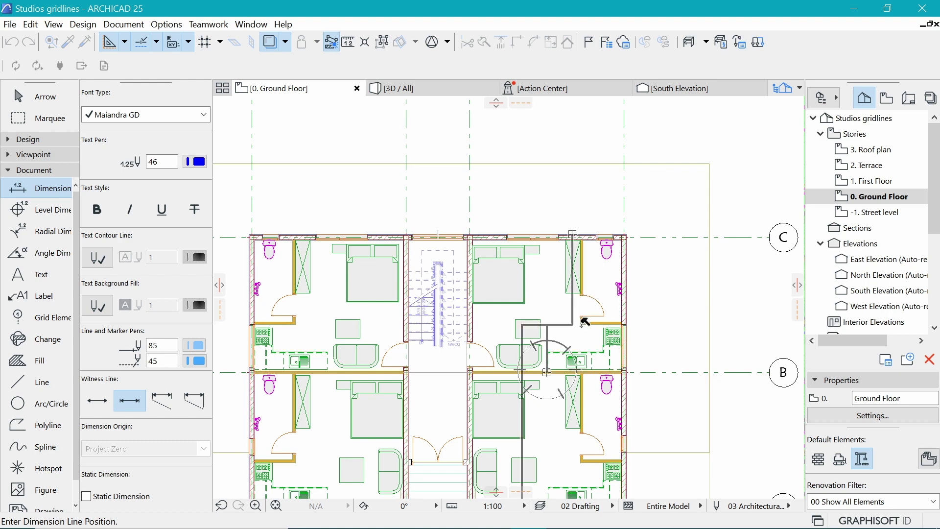
pyautogui.click(591, 344)
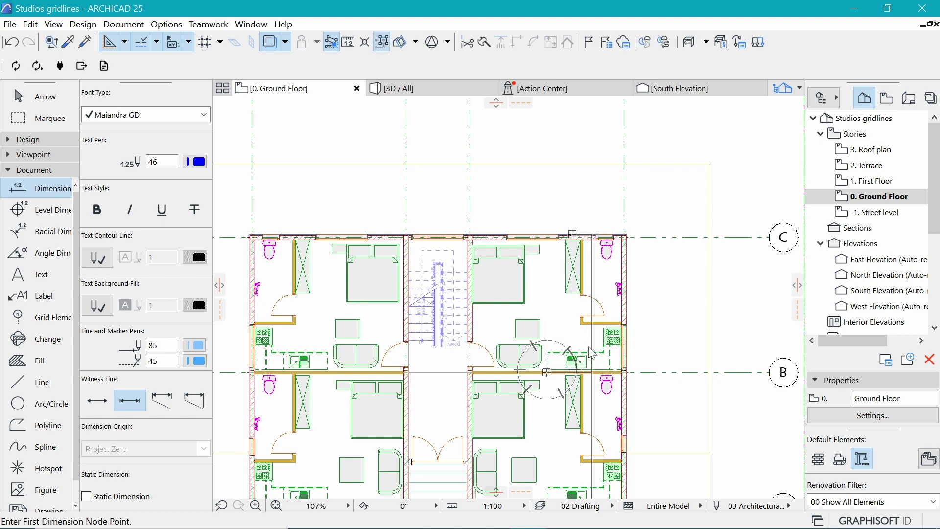
# Undo the vertical dimension chain just placed across the units between gridlines 3 and 4.
pyautogui.scroll(-5, 543, 243)
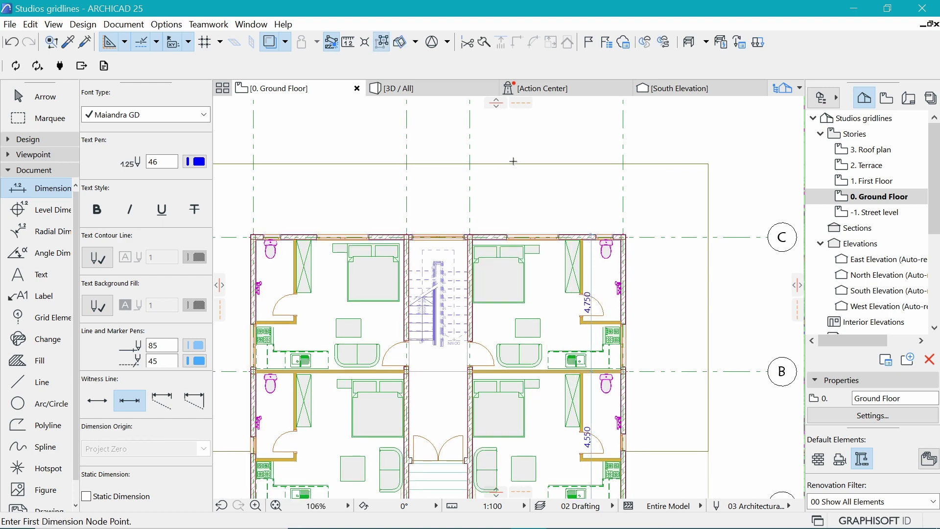
pyautogui.scroll(2, 549, 250)
pyautogui.hotkey('ctrl', 'z')
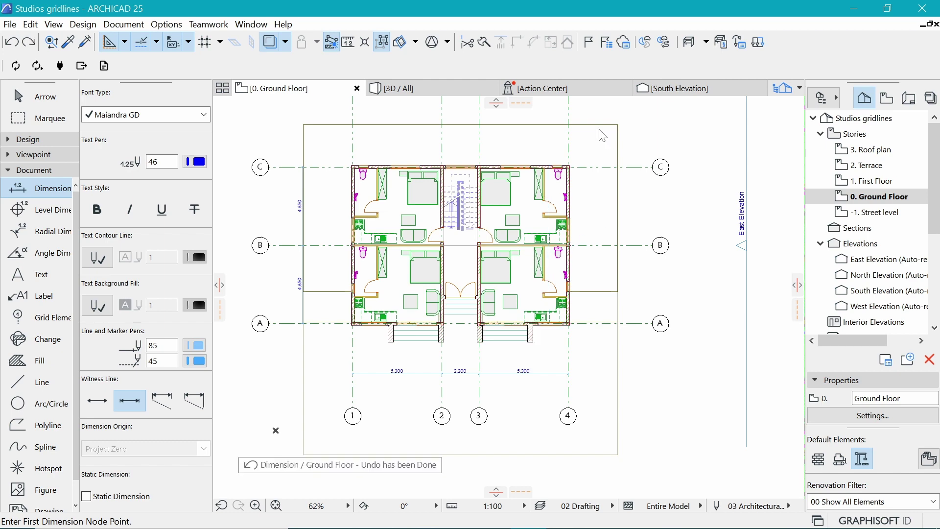
pyautogui.scroll(2, 510, 110)
pyautogui.scroll(-2, 499, 190)
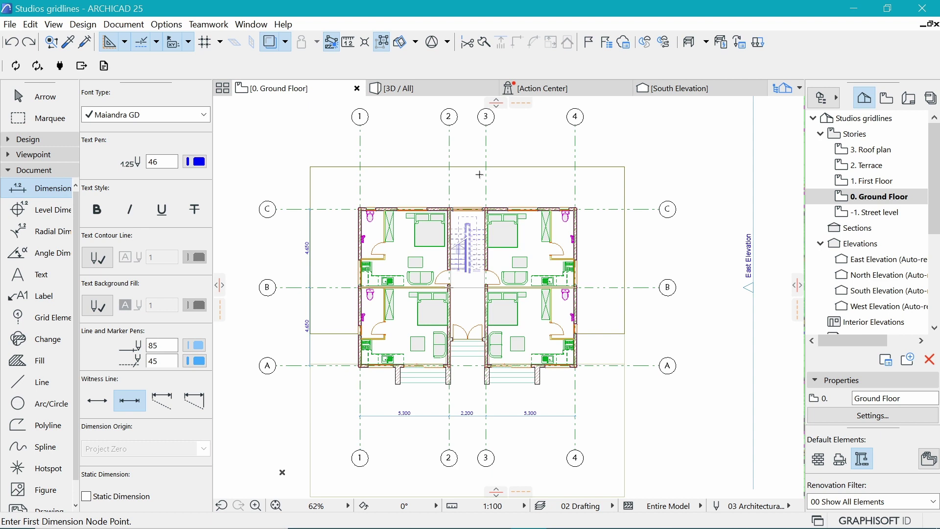
# Select all walls on the ground floor and start automatic exterior dimensioning for them.
pyautogui.click(41, 140)
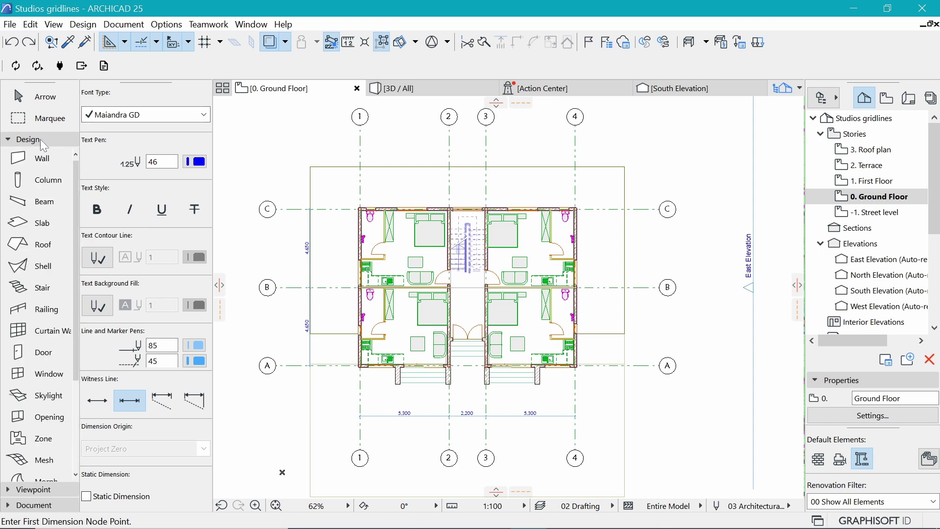
pyautogui.click(45, 165)
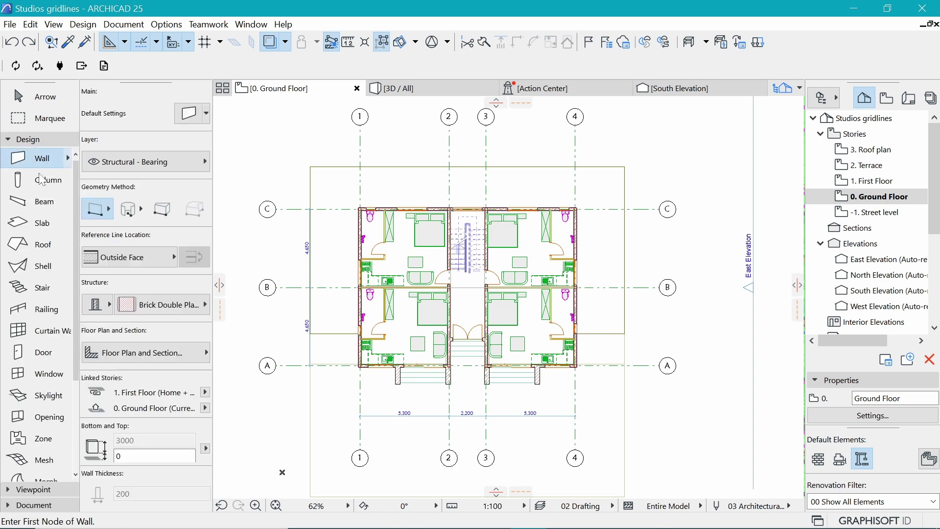
pyautogui.hotkey('ctrl', 'a')
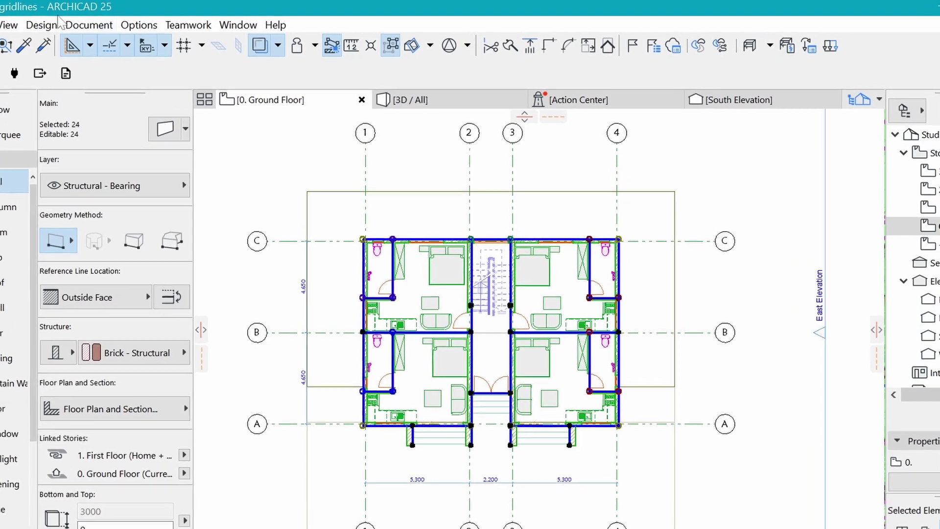
pyautogui.click(122, 24)
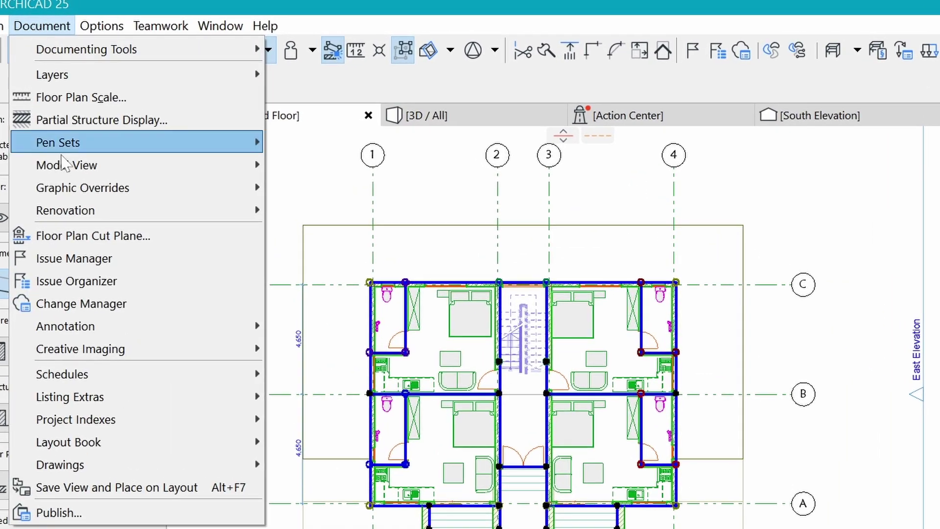
pyautogui.moveTo(104, 328)
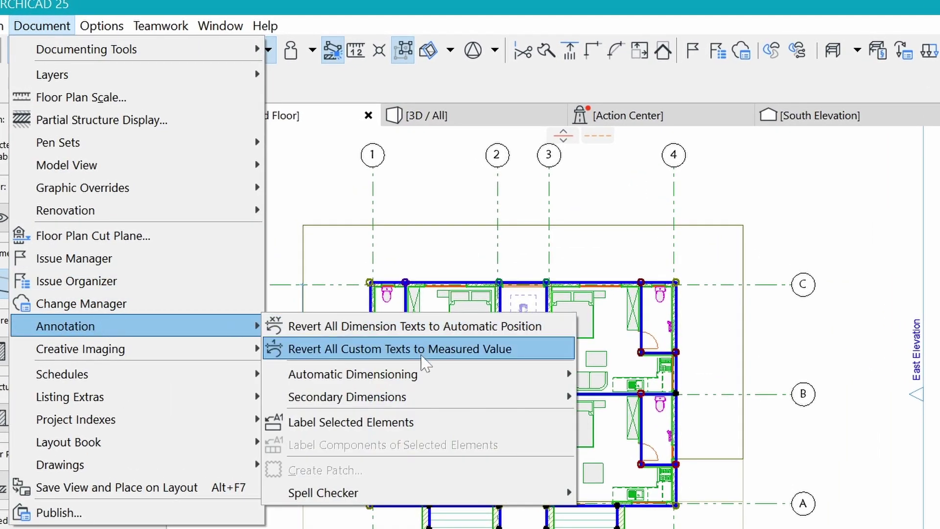
pyautogui.moveTo(427, 377)
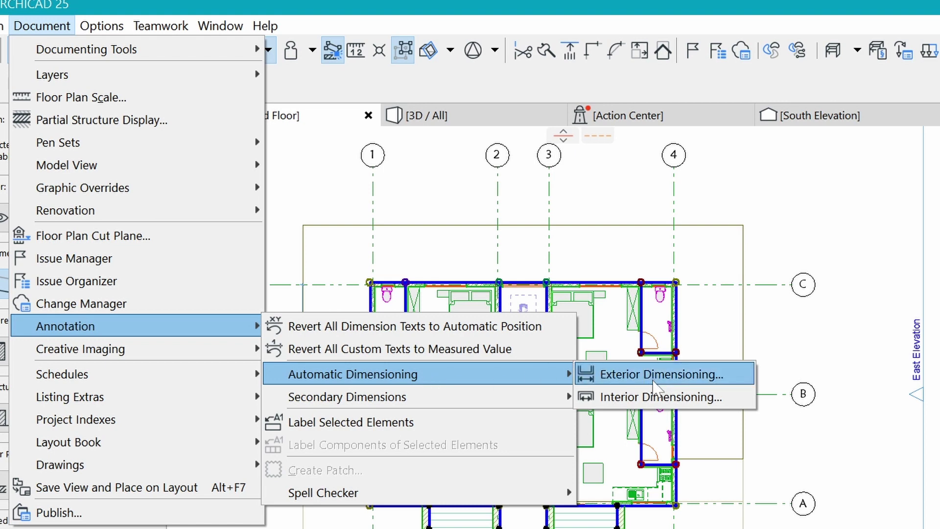
pyautogui.click(656, 377)
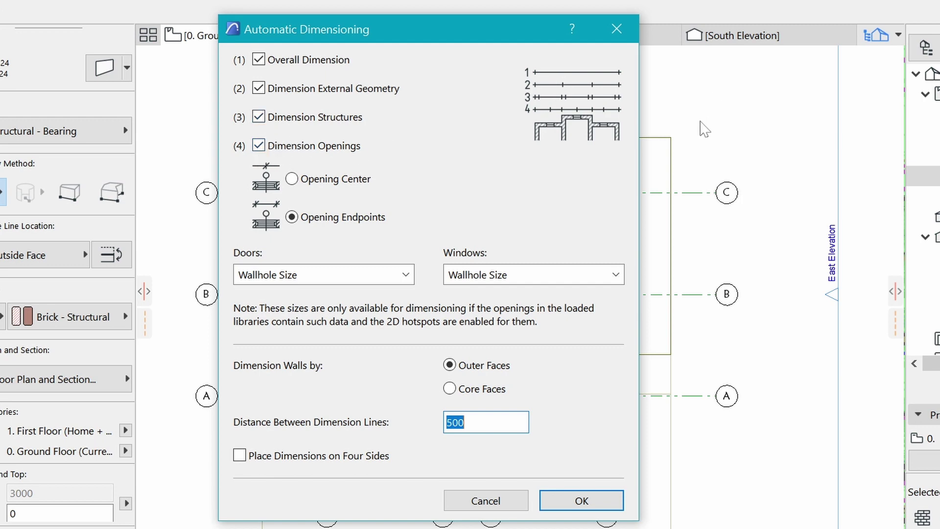
# Set the distance between dimension lines to 800 and enable placing dimensions on four sides.
pyautogui.moveTo(510, 34); pyautogui.dragTo(448, 31)
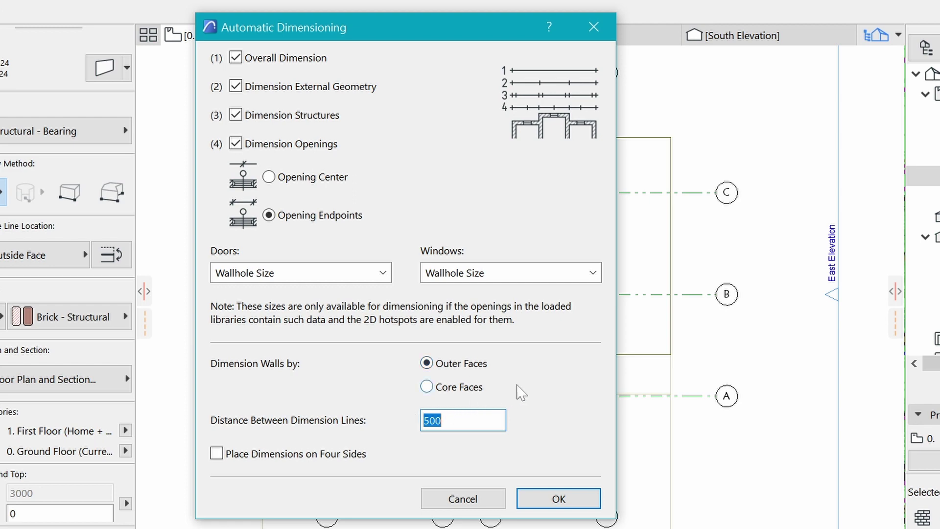
pyautogui.moveTo(460, 35); pyautogui.dragTo(442, 278)
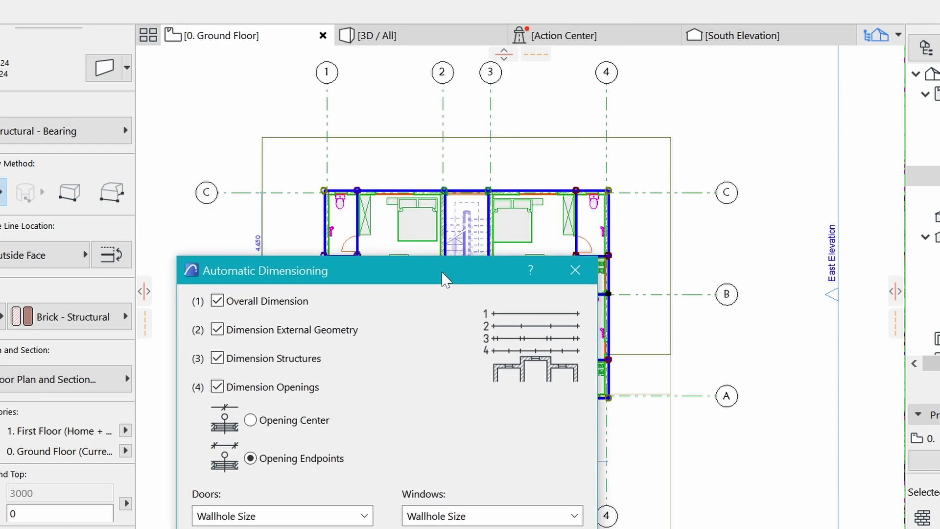
pyautogui.moveTo(386, 267); pyautogui.dragTo(392, 25)
pyautogui.moveTo(436, 419); pyautogui.dragTo(406, 422)
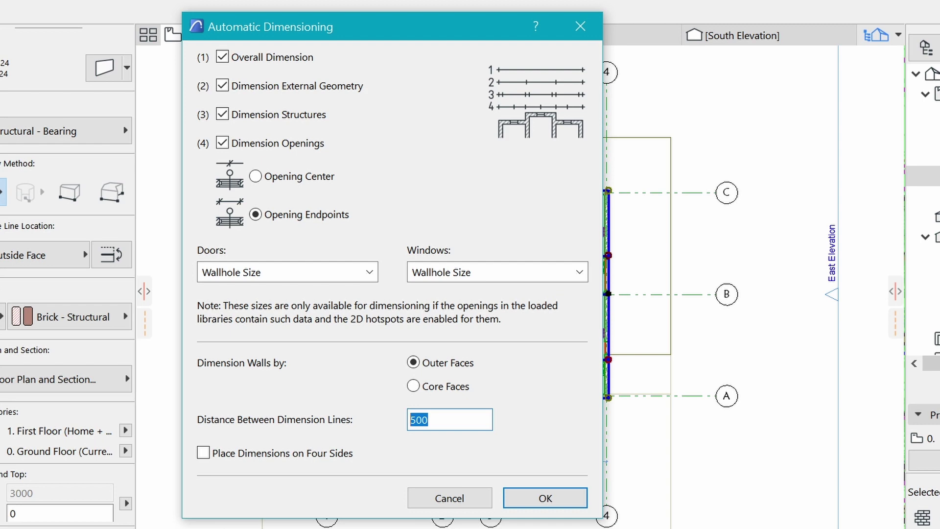
pyautogui.write('800')
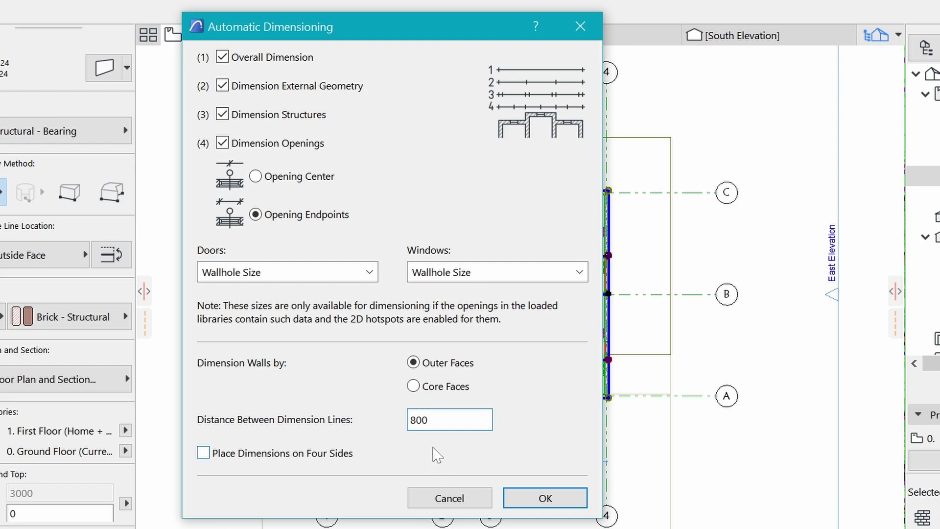
pyautogui.click(219, 461)
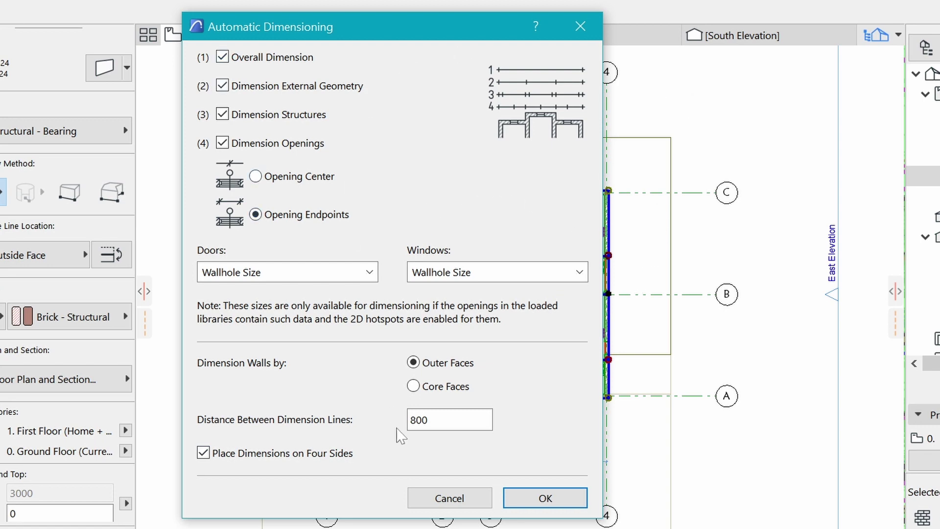
# Apply the automatic dimensioning settings, take the direction from the outer wall along gridline 4, and place the innermost dimension line outside that wall.
pyautogui.click(541, 499)
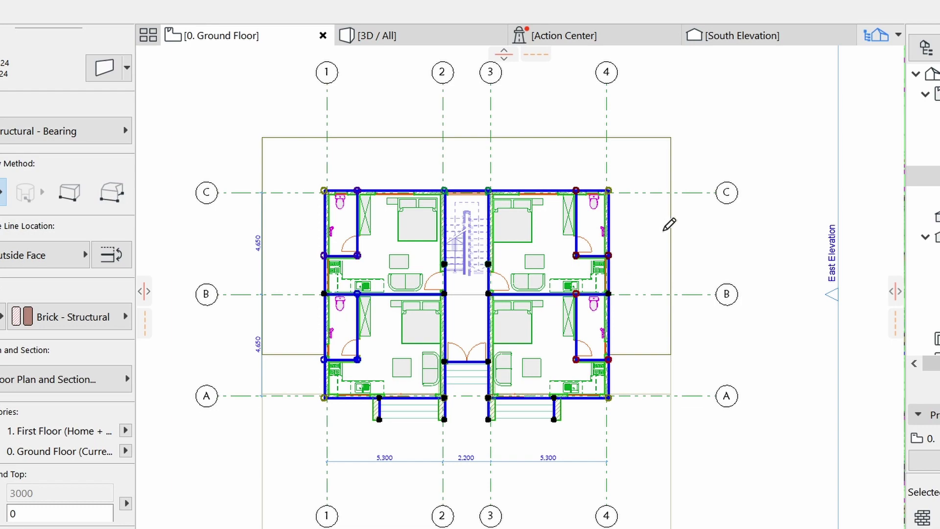
pyautogui.scroll(3, 656, 225)
pyautogui.scroll(2, 618, 217)
pyautogui.scroll(-6, 592, 210)
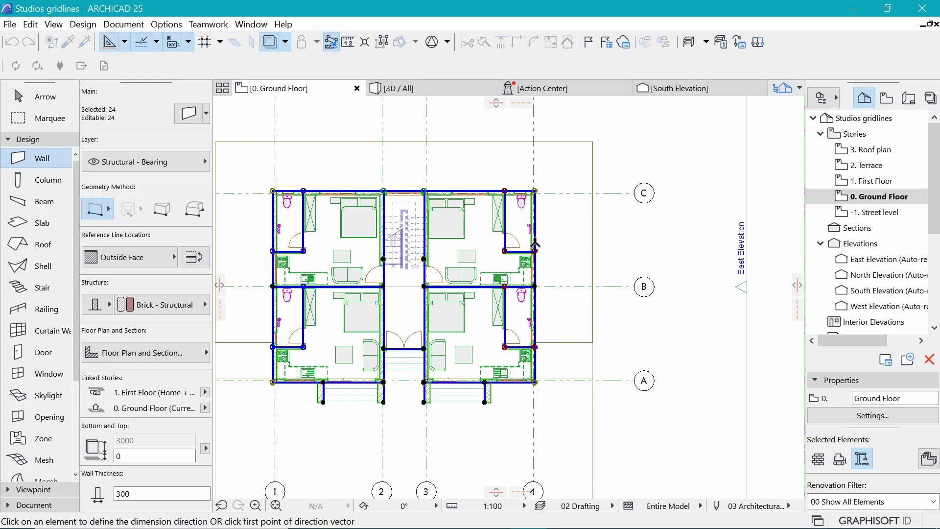
pyautogui.scroll(3, 550, 247)
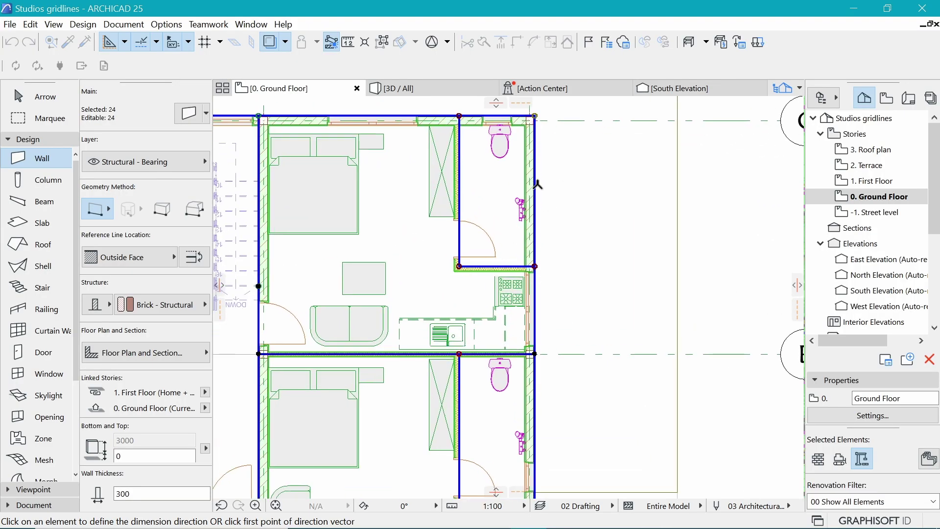
pyautogui.click(536, 243)
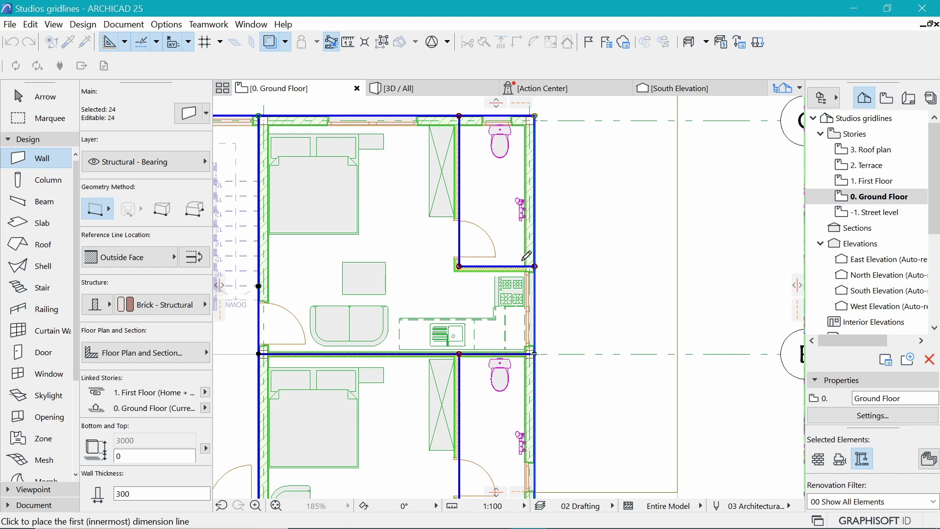
pyautogui.scroll(-3, 563, 194)
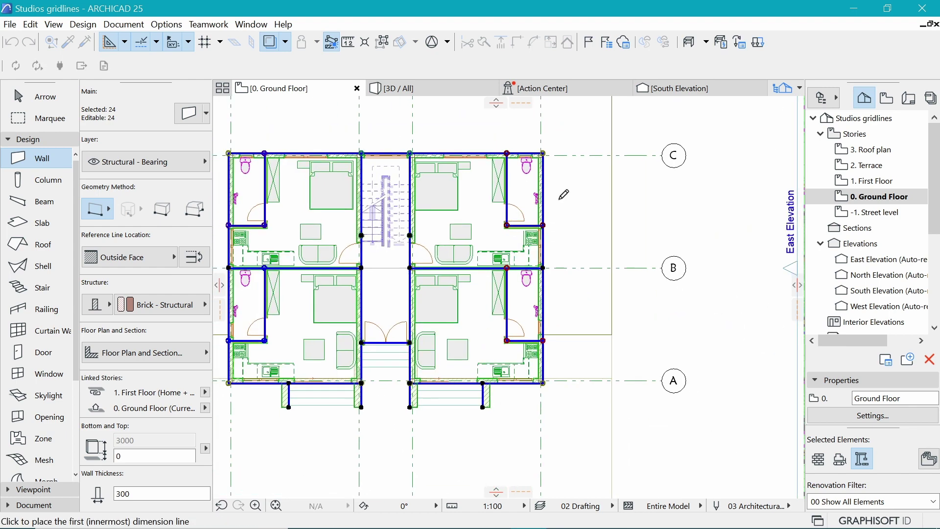
pyautogui.click(587, 218)
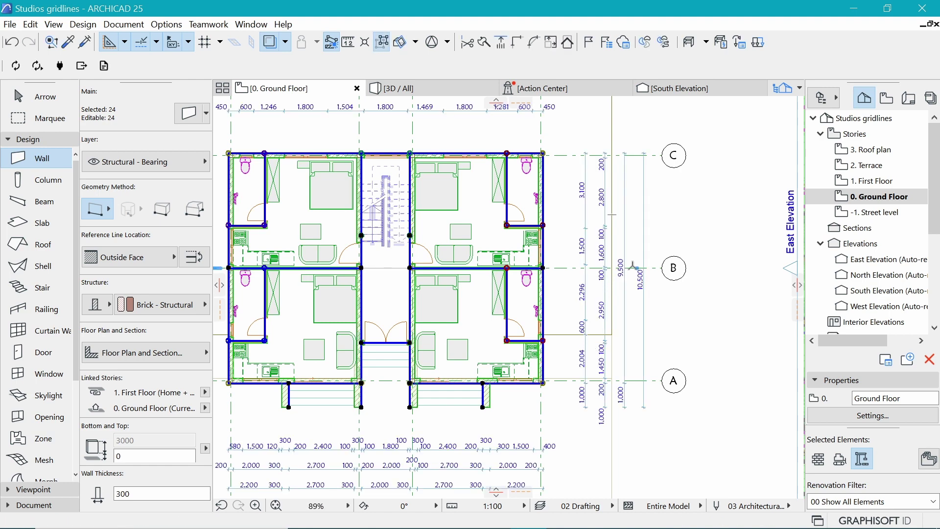
# Deselect the walls and examine the generated dimension chains on the east side for openings, structures, external geometry and overall size.
pyautogui.scroll(-2, 635, 268)
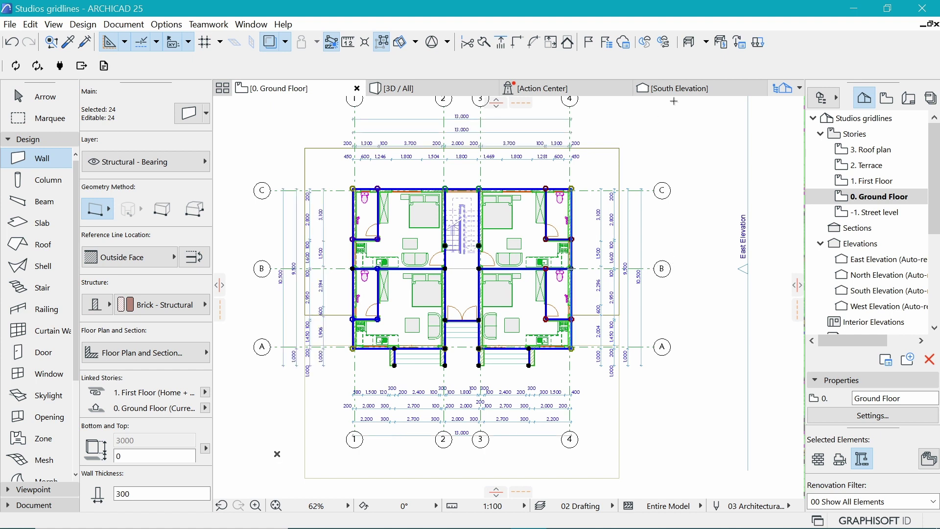
pyautogui.scroll(4, 657, 198)
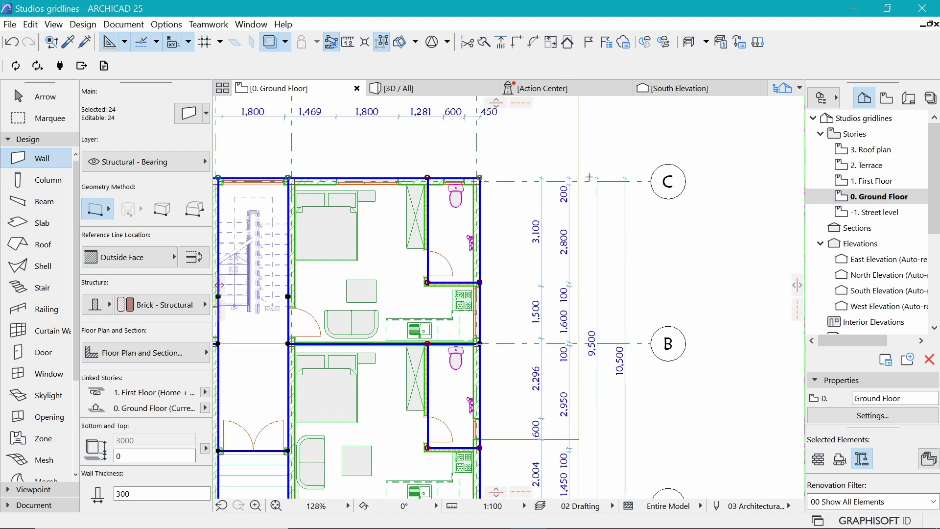
pyautogui.scroll(-1, 591, 170)
pyautogui.scroll(-1, 593, 165)
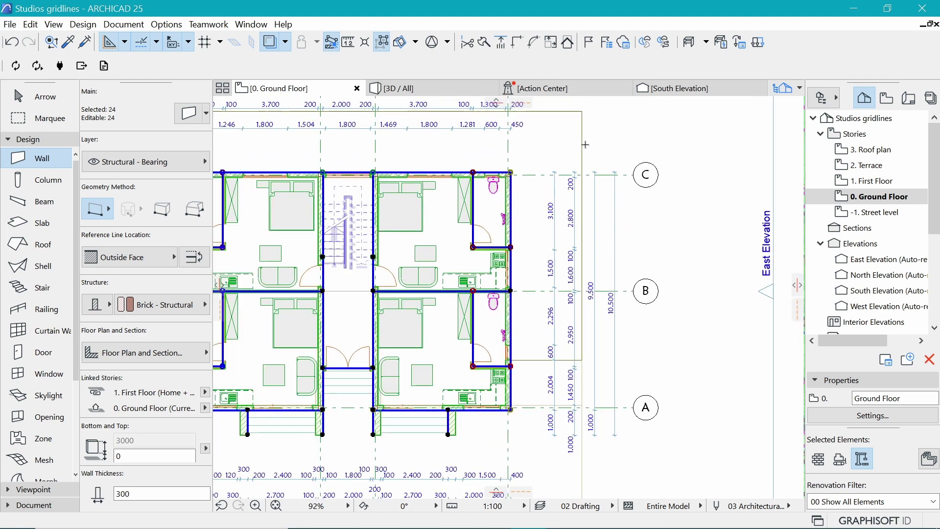
pyautogui.press('Escape')
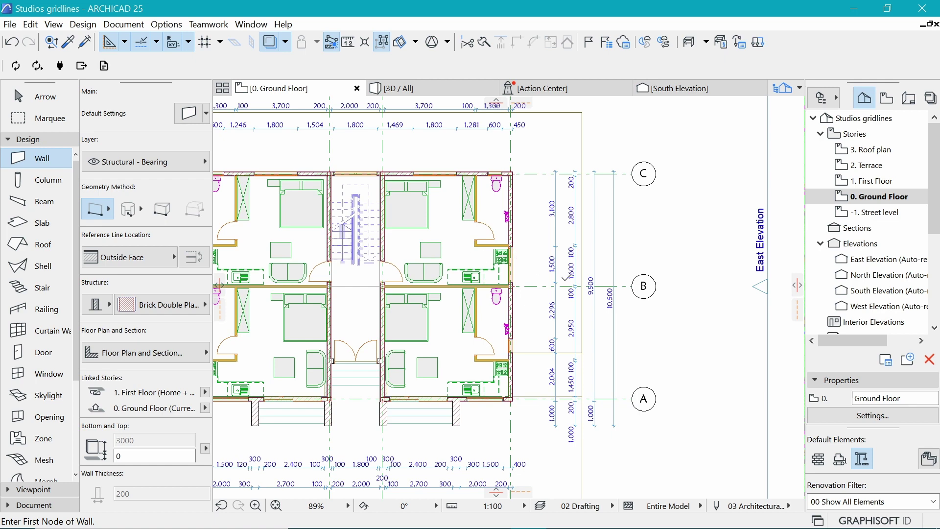
pyautogui.scroll(1, 580, 290)
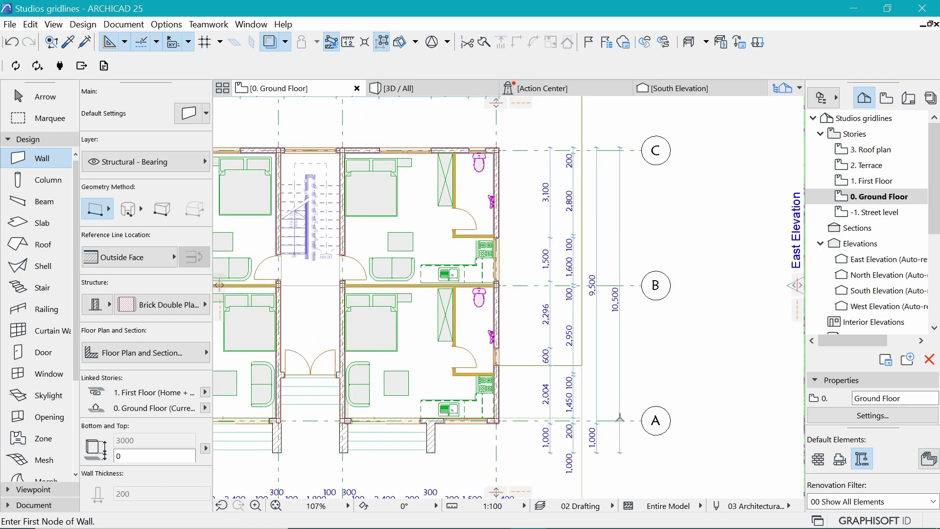
pyautogui.scroll(3, 580, 196)
pyautogui.scroll(-3, 616, 179)
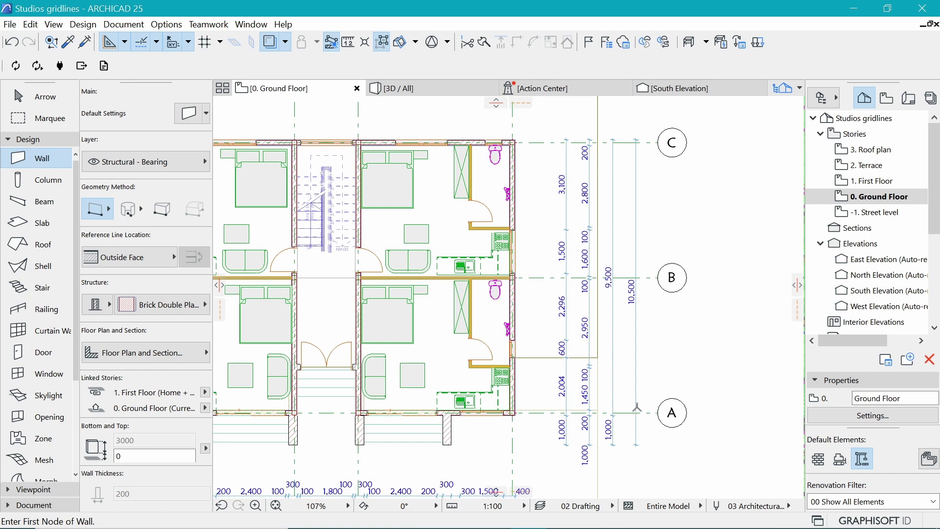
pyautogui.scroll(-3, 647, 427)
pyautogui.scroll(3, 583, 266)
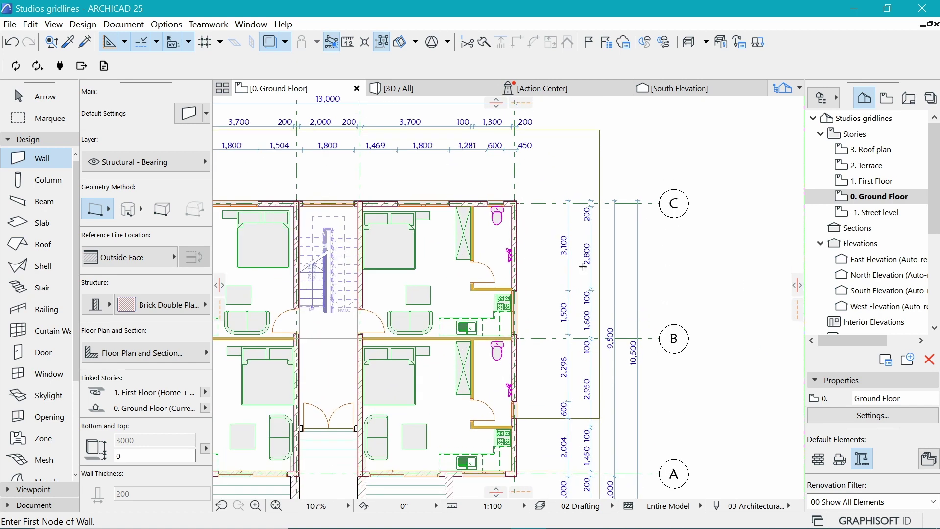
pyautogui.scroll(3, 571, 291)
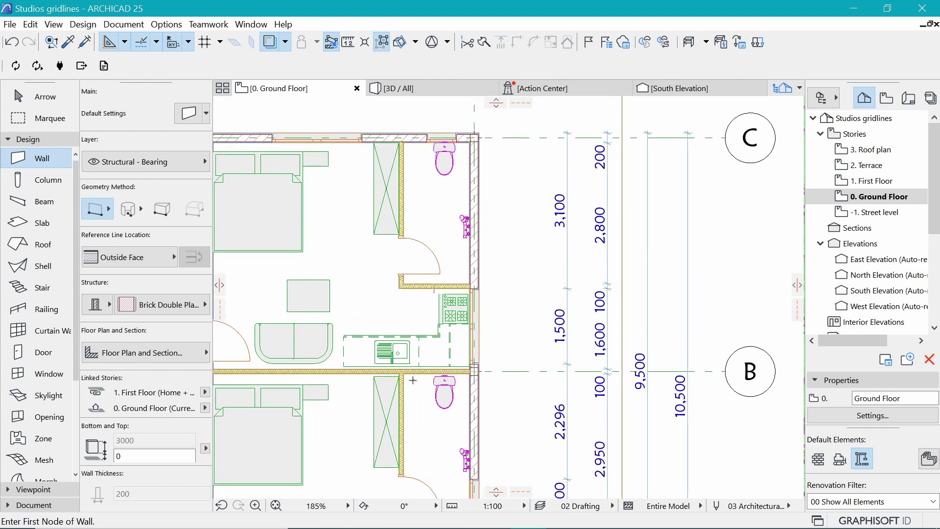
pyautogui.scroll(-3, 517, 316)
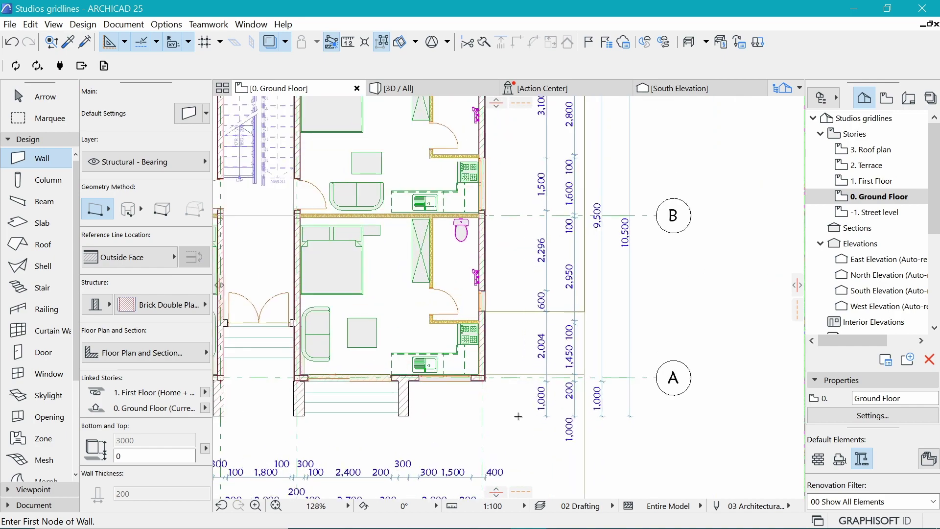
pyautogui.scroll(-1, 551, 410)
pyautogui.scroll(5, 568, 394)
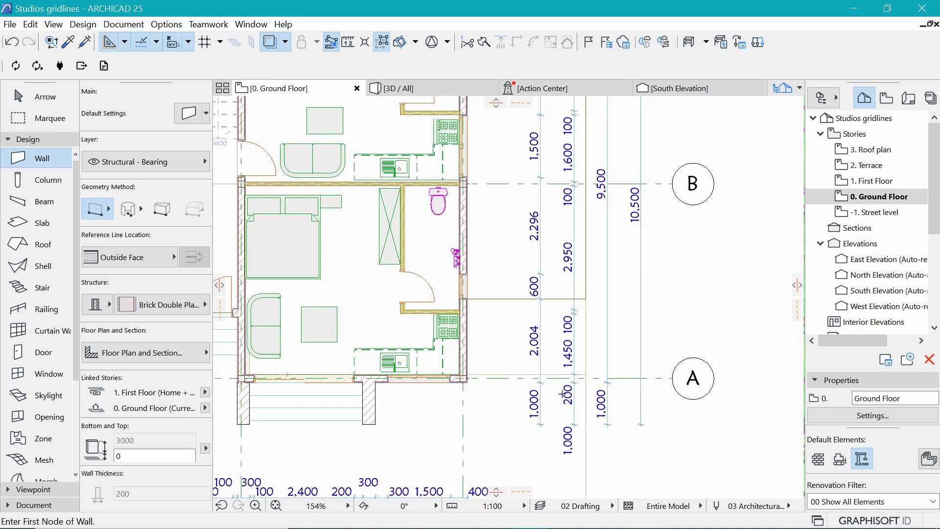
pyautogui.scroll(-6, 677, 405)
pyautogui.scroll(4, 665, 280)
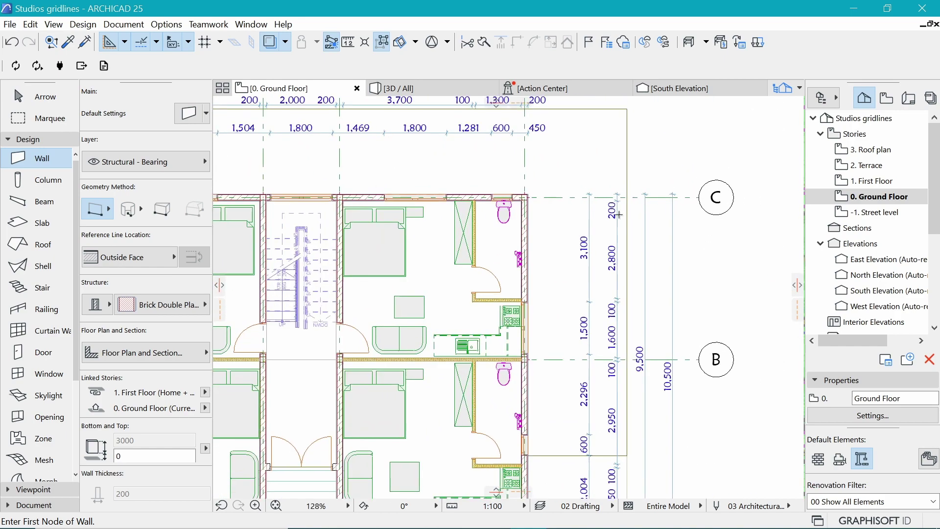
pyautogui.scroll(-3, 478, 182)
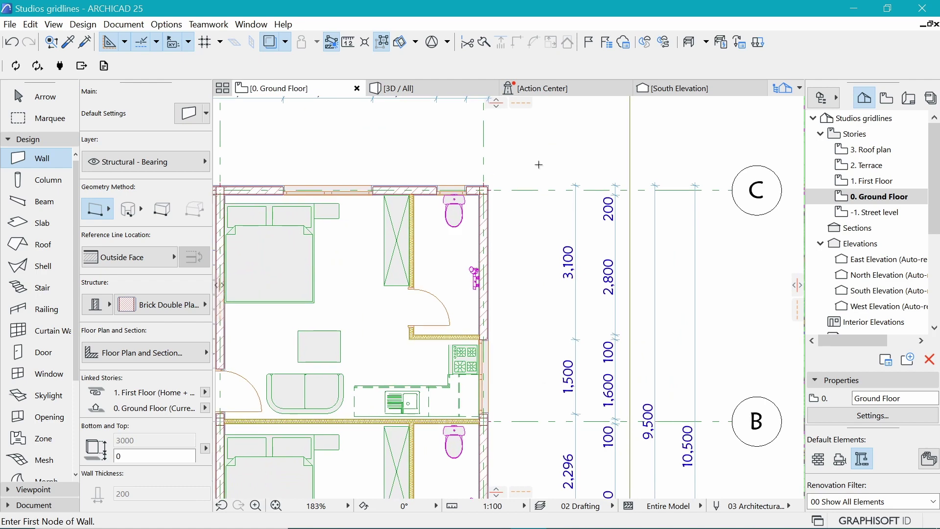
pyautogui.scroll(3, 561, 469)
pyautogui.scroll(-2, 587, 359)
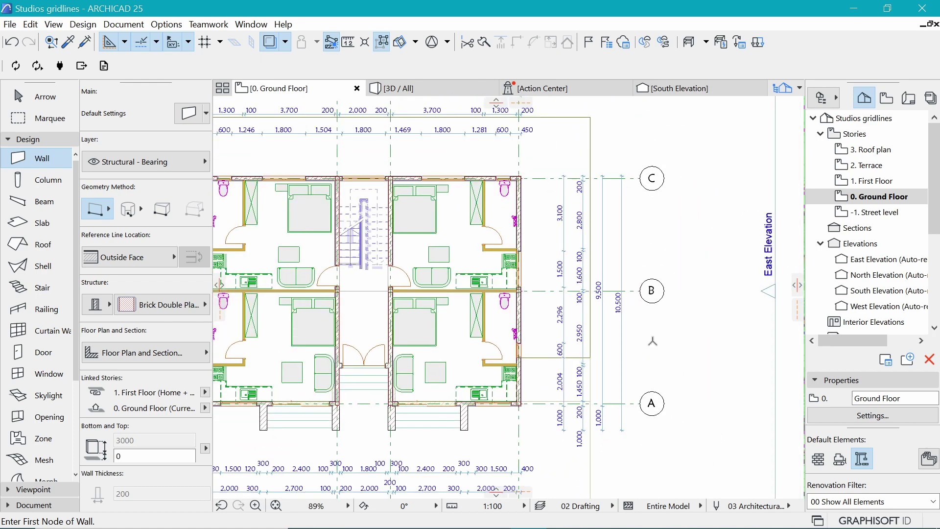
pyautogui.scroll(-1, 587, 322)
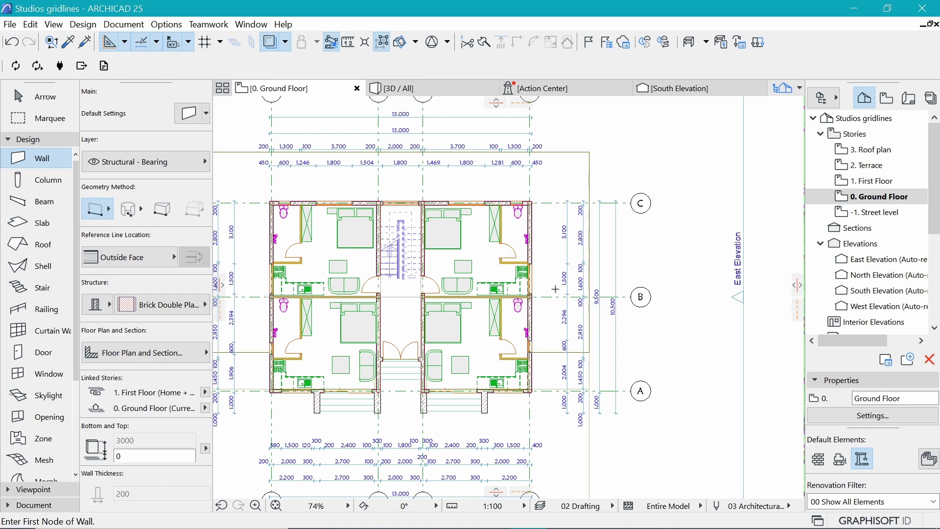
pyautogui.scroll(1, 566, 278)
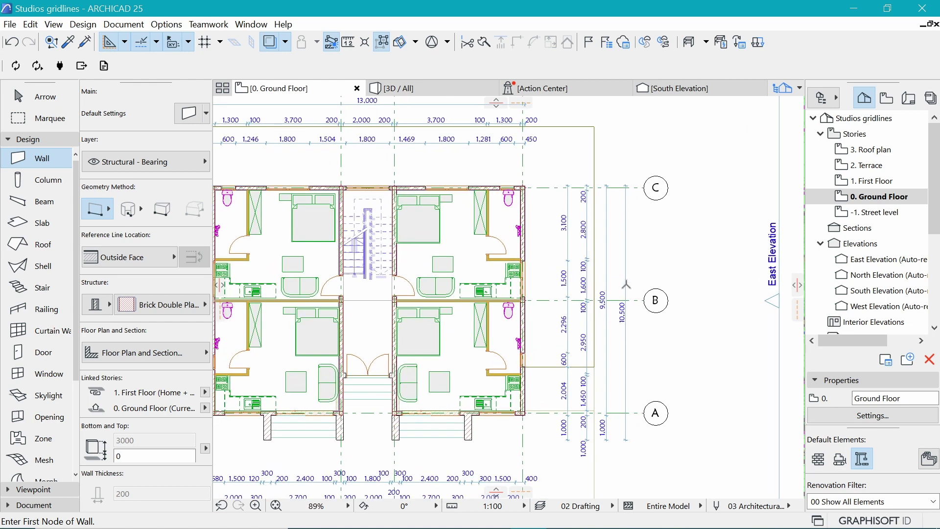
# Drag a copy of the outermost east-side dimension line outward by the spacing between the two outer dimension lines.
pyautogui.press('Escape')
pyautogui.click(626, 264)
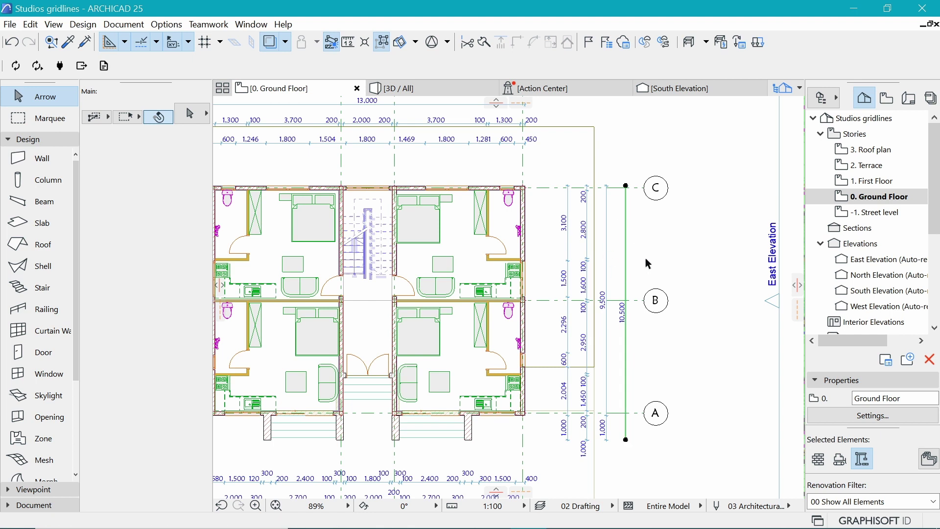
pyautogui.hotkey('ctrl', 'd')
pyautogui.press('ctrl')
pyautogui.click(607, 256)
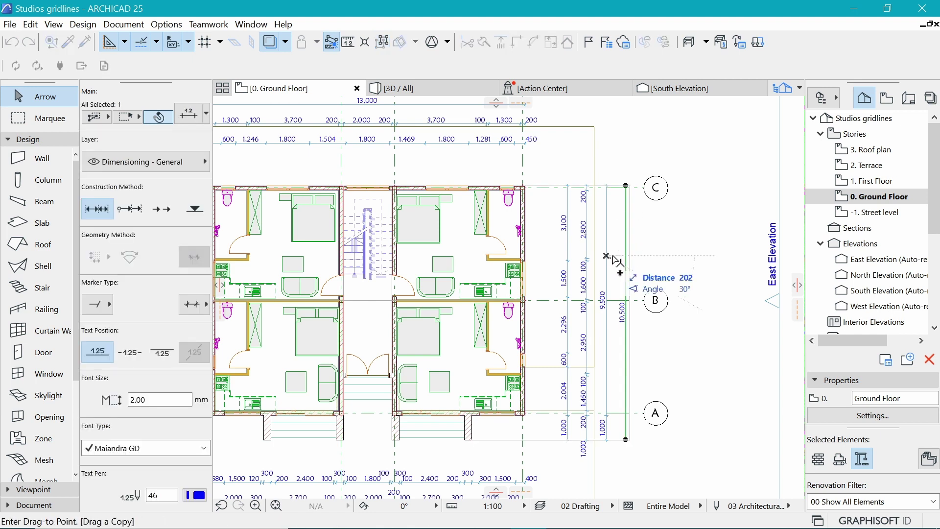
pyautogui.click(626, 255)
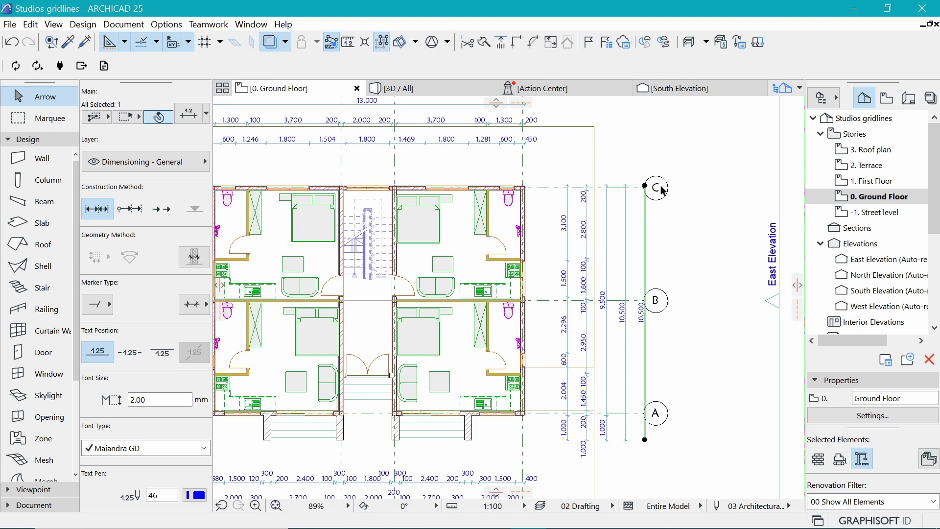
pyautogui.click(668, 335)
pyautogui.scroll(-2, 663, 347)
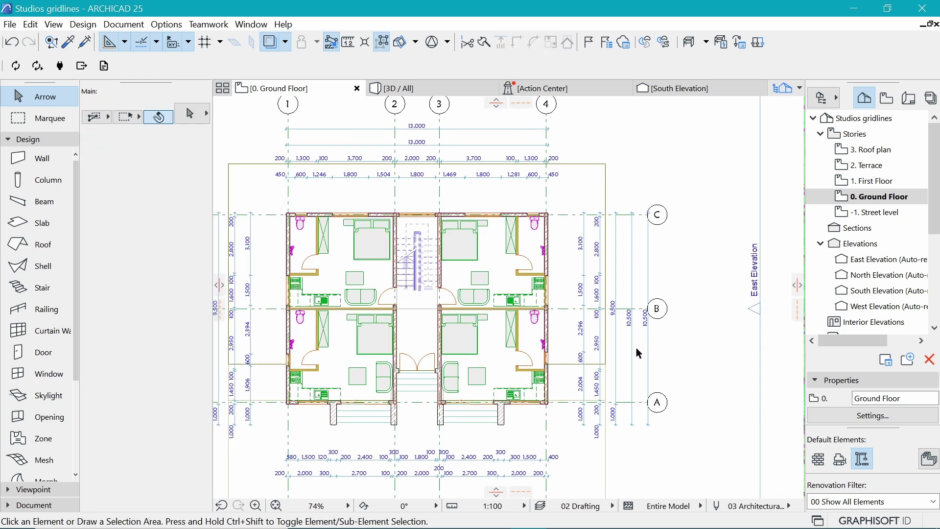
# Examine the automatic dimension chains on the west, south and north sides of the ground floor plan.
pyautogui.click(632, 349)
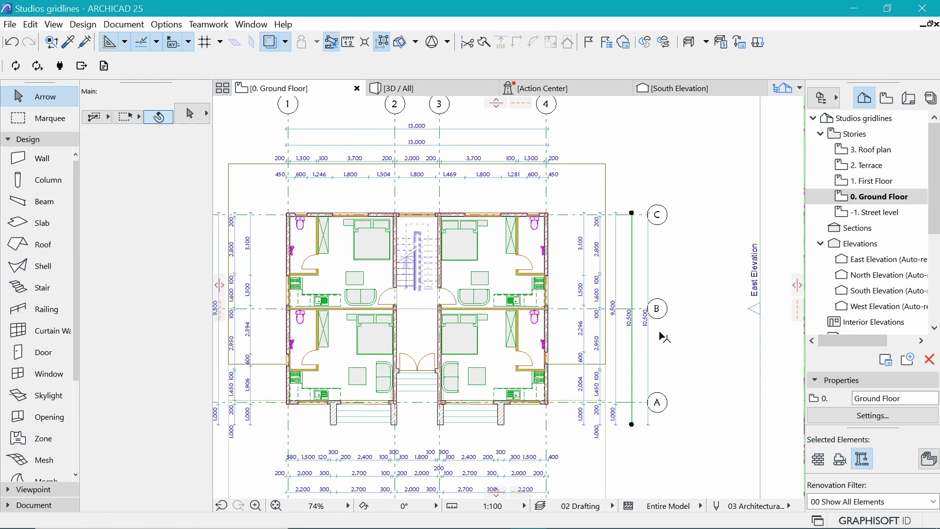
pyautogui.click(686, 325)
pyautogui.scroll(-3, 649, 267)
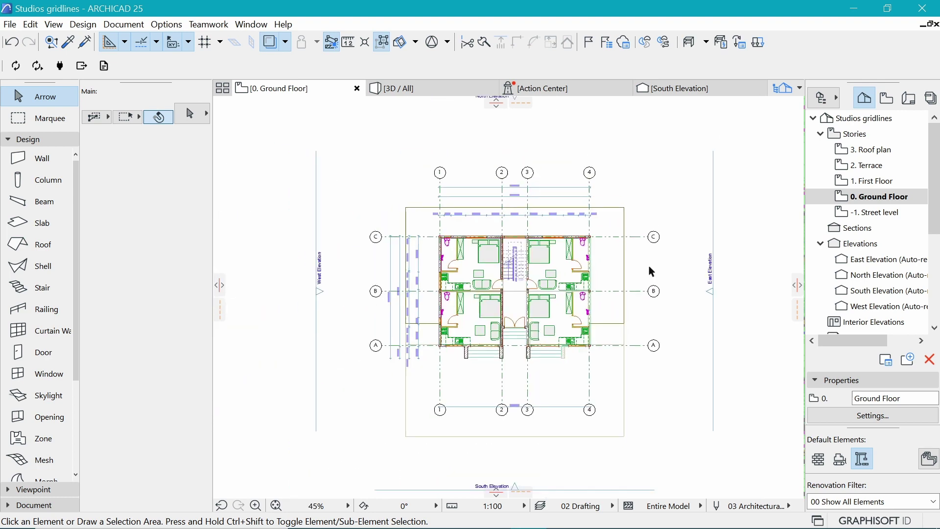
pyautogui.scroll(5, 401, 288)
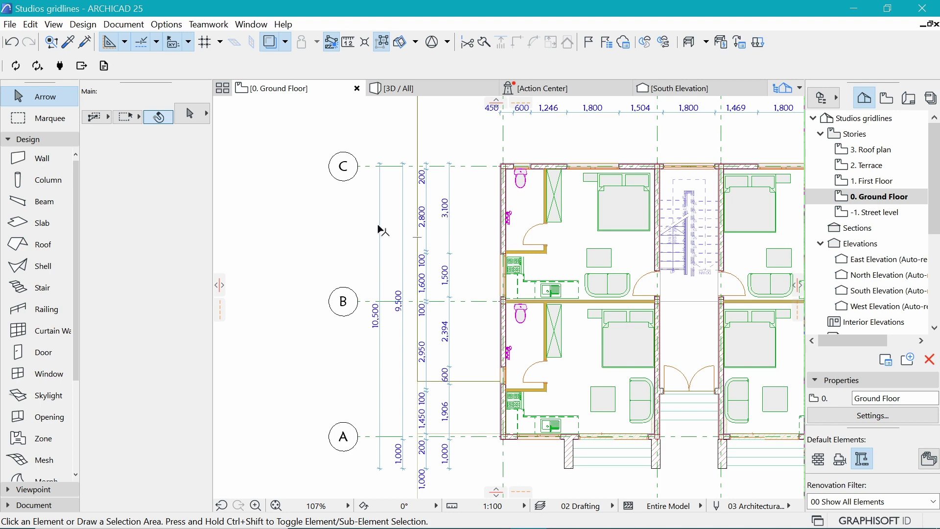
pyautogui.scroll(-3, 369, 198)
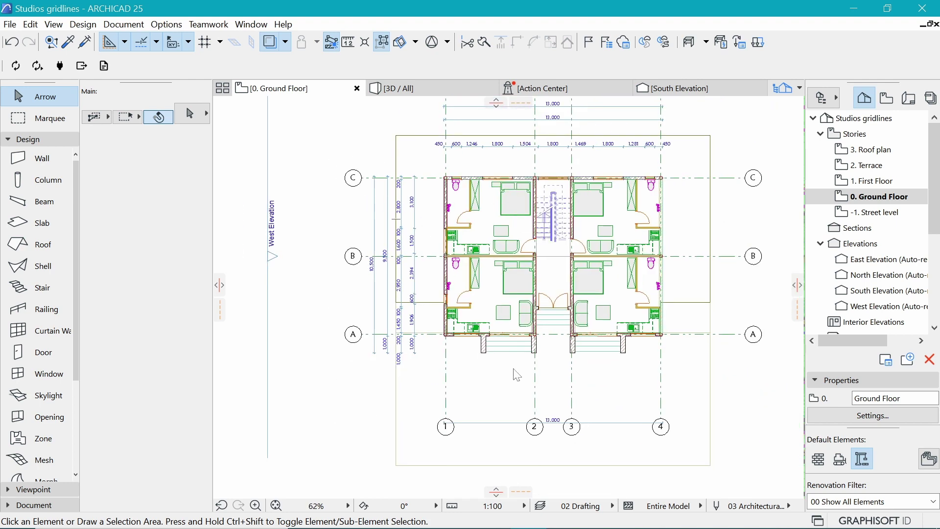
pyautogui.scroll(2, 591, 428)
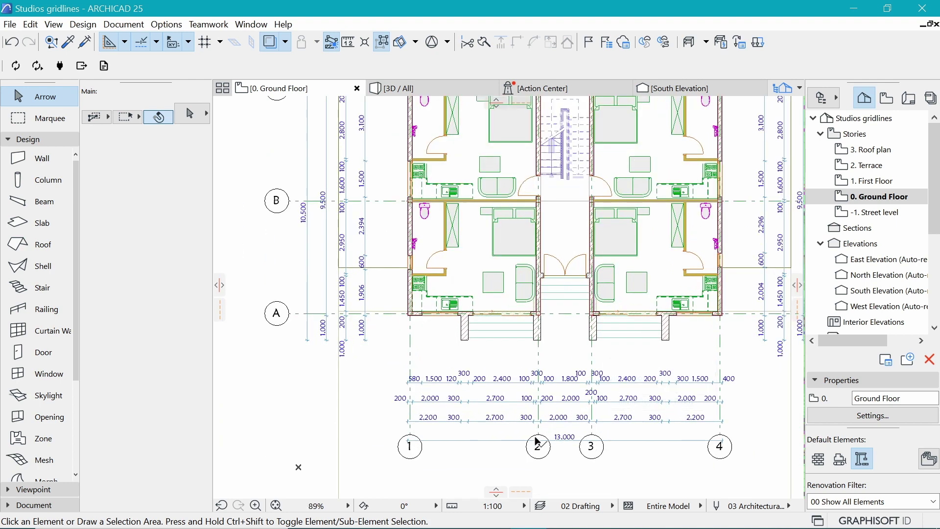
pyautogui.scroll(-3, 466, 359)
pyautogui.scroll(4, 473, 268)
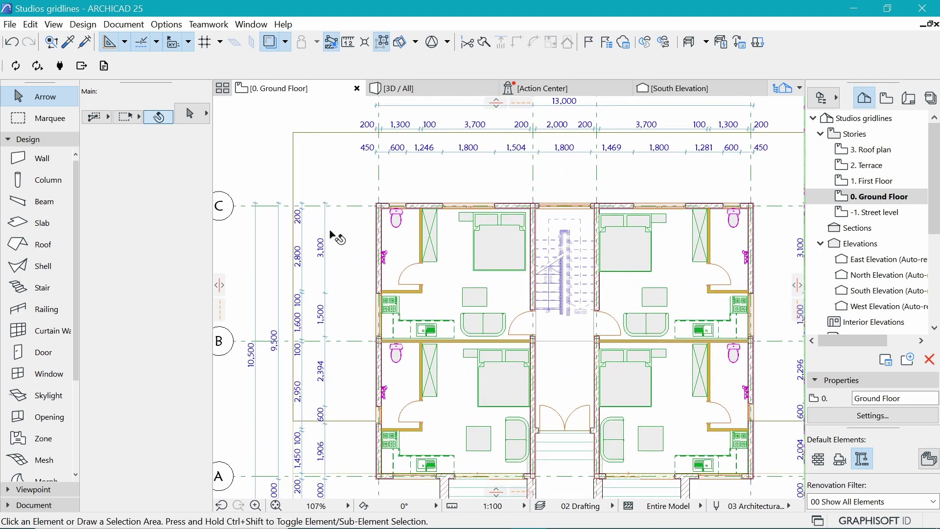
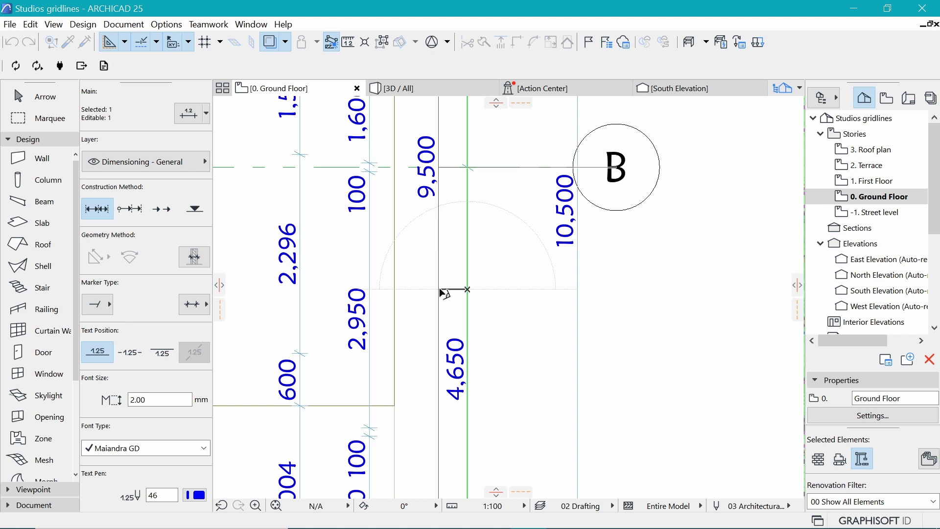
# Move the east-side gridline dimension chain onto the 9,500 line, then outward by one chain spacing to sit inside the overall dimension.
pyautogui.click(440, 290)
pyautogui.hotkey('ctrl', 'd')
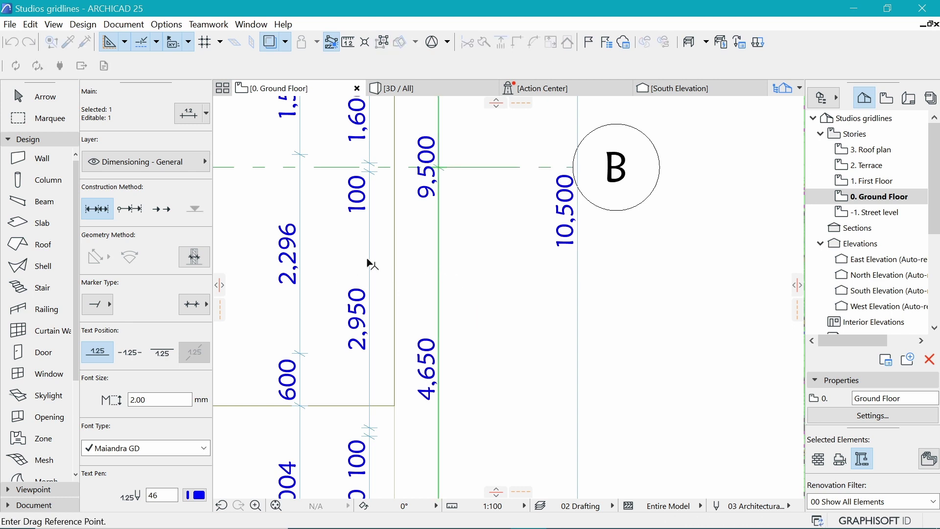
pyautogui.click(370, 259)
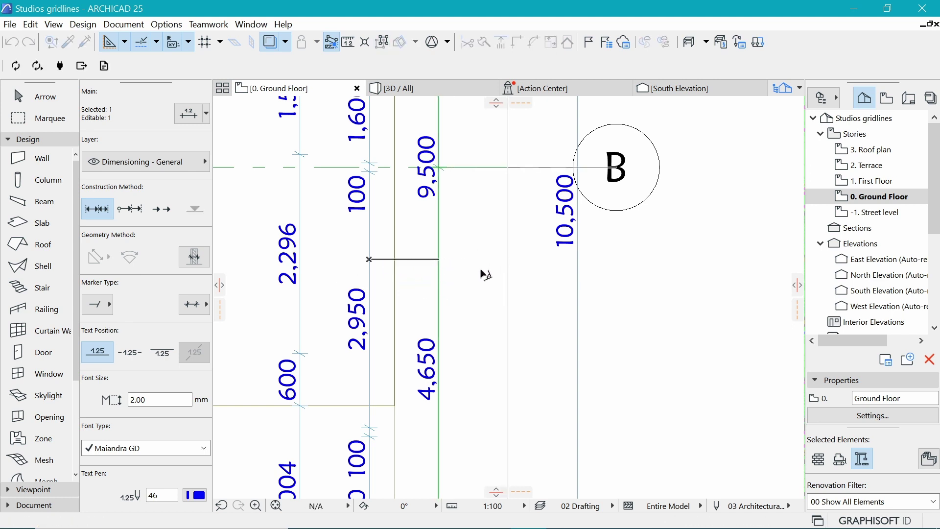
pyautogui.click(508, 272)
# Select the openings, structure, gridline and outermost overall dimension chains on the east side together.
pyautogui.scroll(-2, 591, 295)
pyautogui.scroll(-5, 591, 295)
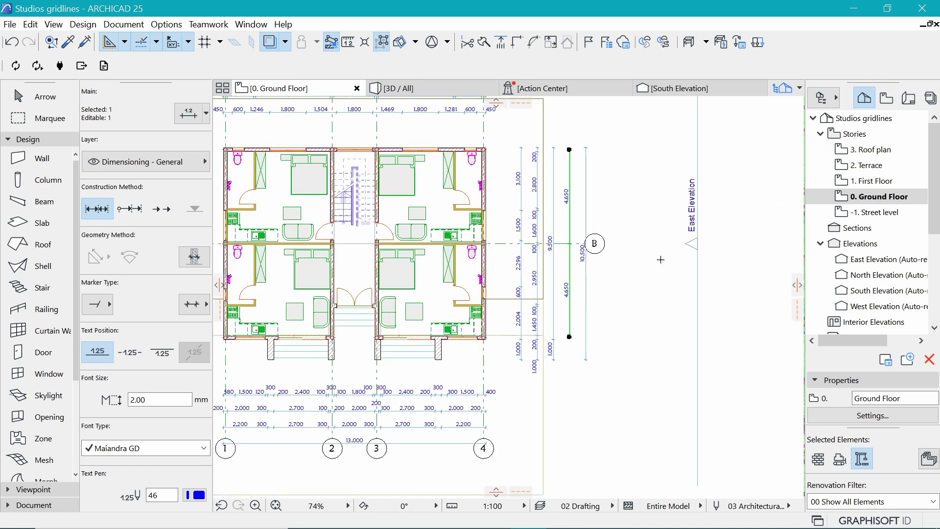
pyautogui.press('shift')
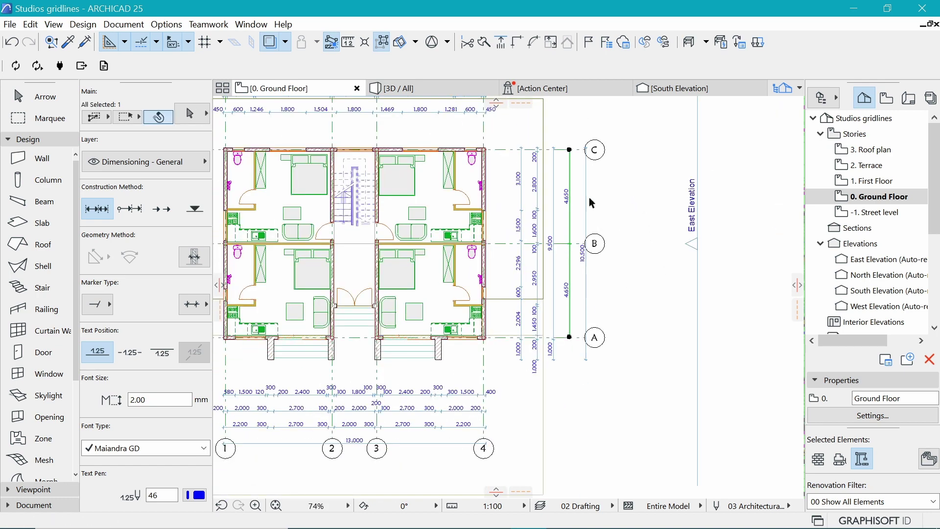
pyautogui.keyDown('shift'); pyautogui.click(534, 198); pyautogui.keyUp('shift')
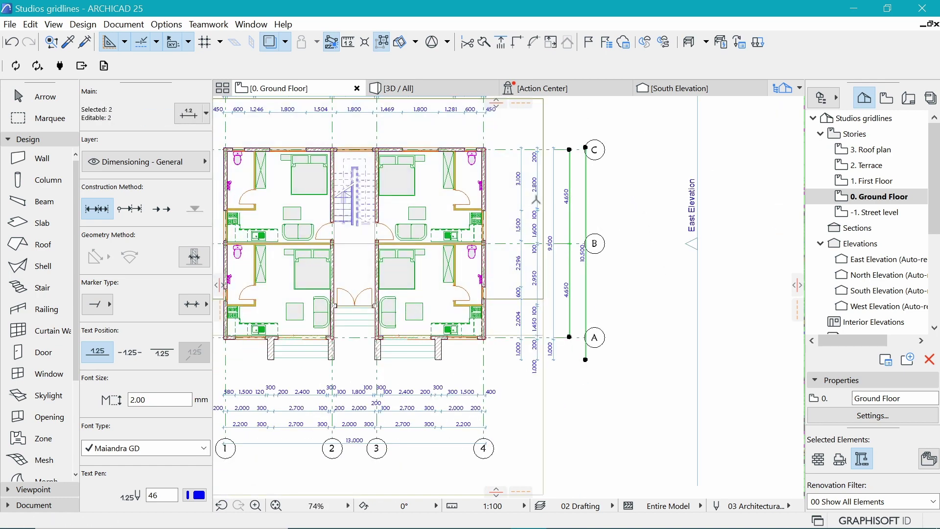
pyautogui.scroll(2, 535, 199)
pyautogui.keyDown('shift'); pyautogui.click(536, 199); pyautogui.keyUp('shift')
pyautogui.keyDown('shift'); pyautogui.click(510, 196); pyautogui.keyUp('shift')
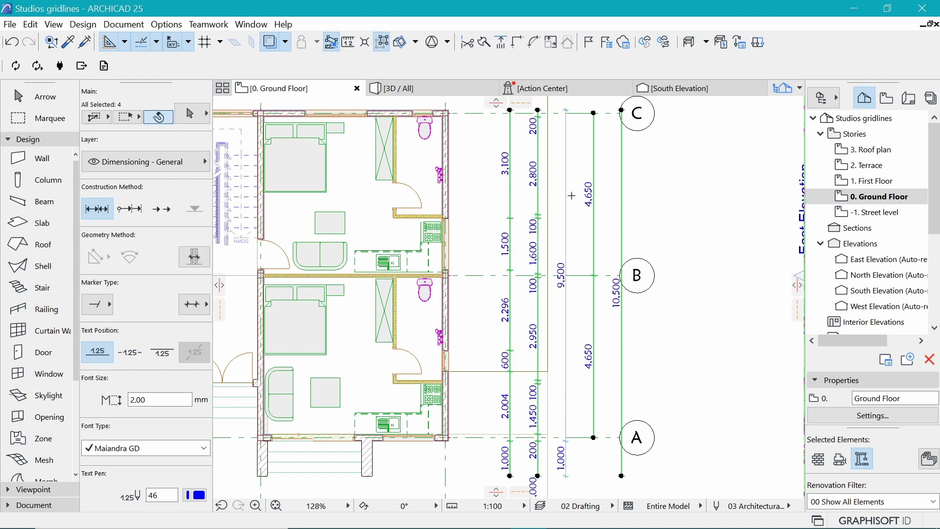
# Try to move the four selected east-side dimension chains about 413 mm toward the building, and undo the move.
pyautogui.hotkey('ctrl', 'd')
pyautogui.click(621, 196)
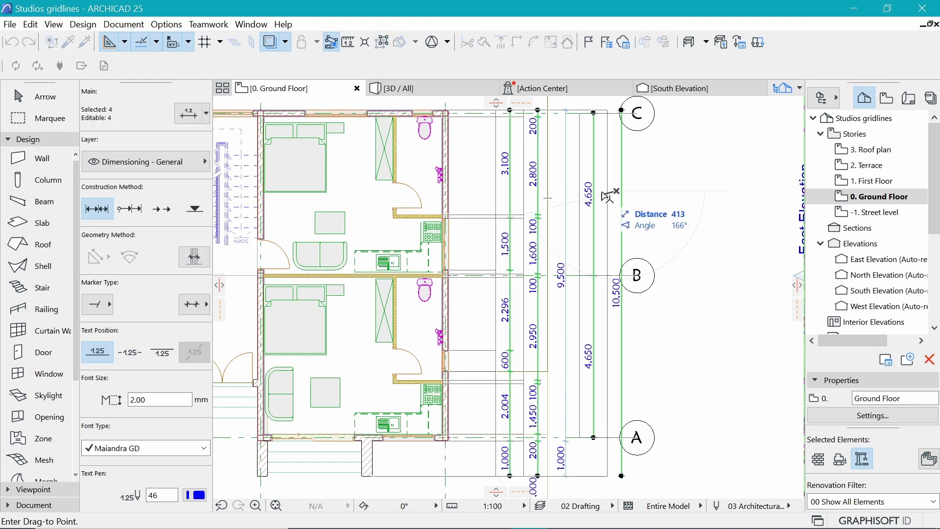
pyautogui.click(607, 196)
pyautogui.scroll(-2, 622, 170)
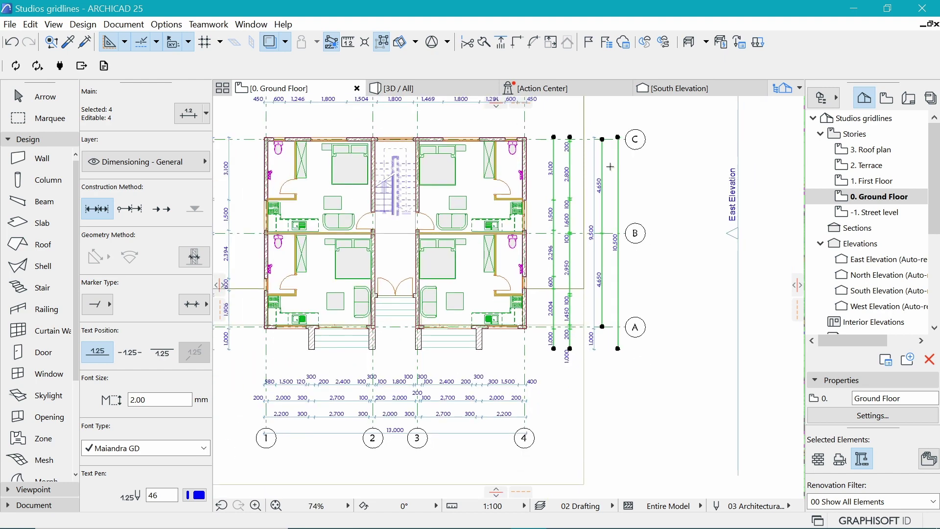
pyautogui.press('Escape')
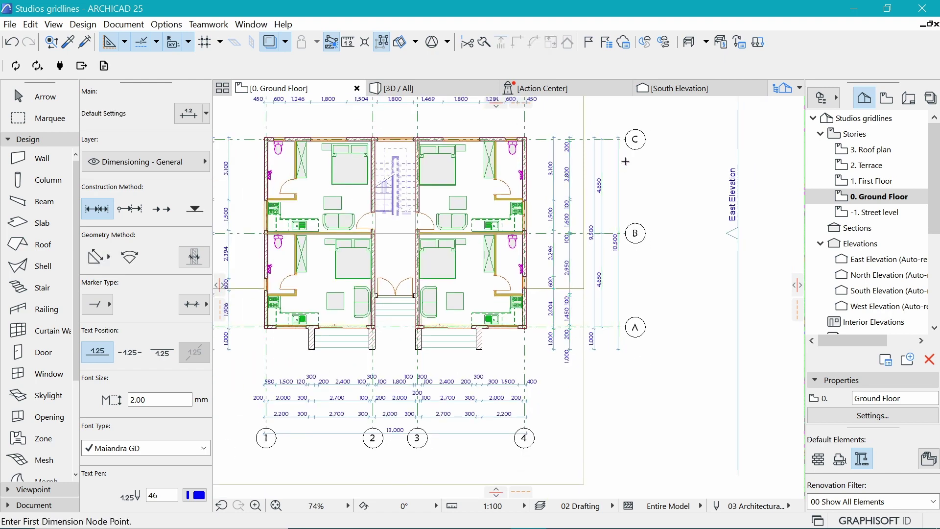
pyautogui.hotkey('ctrl', 'z')
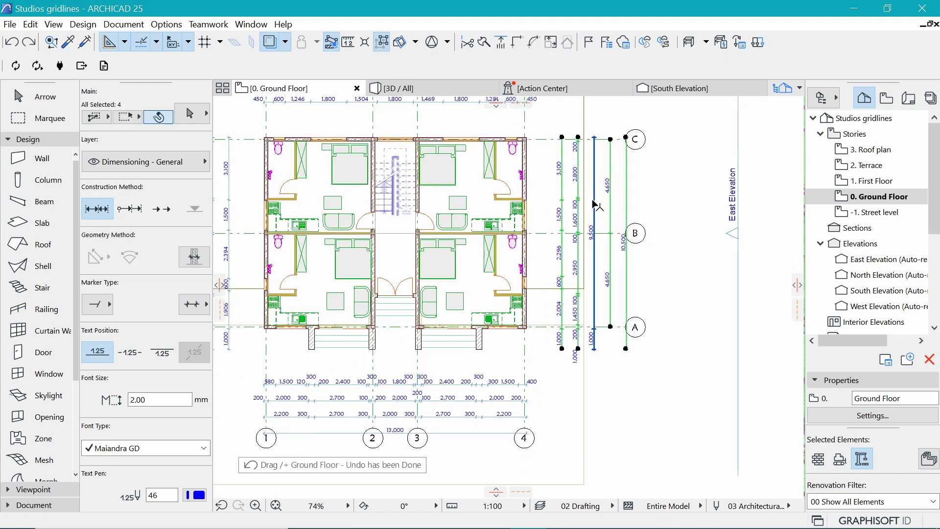
# Add the 9,500 chain to the selection and move all five east-side dimension chains slightly toward the building, clear of the gridline markers.
pyautogui.hotkey('ctrl', 'd')
pyautogui.click(611, 211)
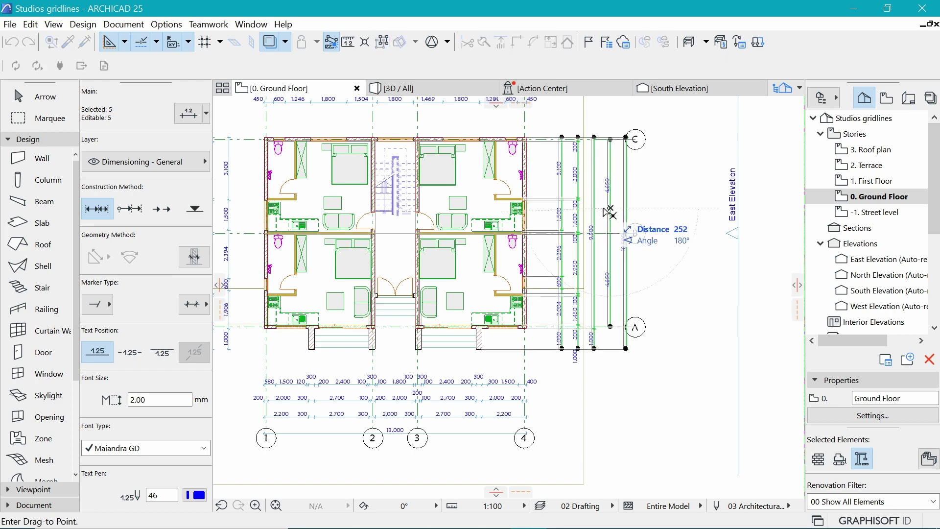
pyautogui.click(606, 211)
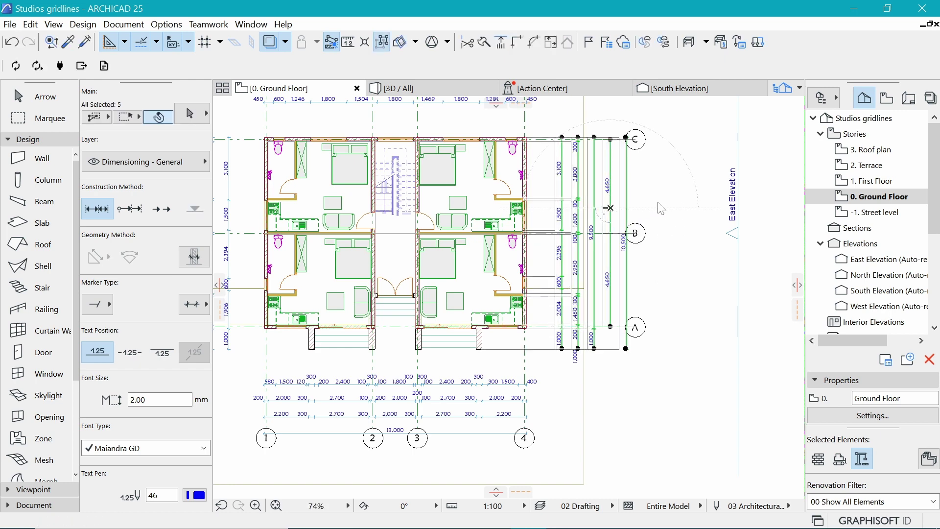
pyautogui.press('Escape')
# Dimension gridlines 1 to 4 on the north side, placing the chain between the two overall 13,000 dimension lines.
pyautogui.scroll(-3, 621, 328)
pyautogui.scroll(5, 539, 201)
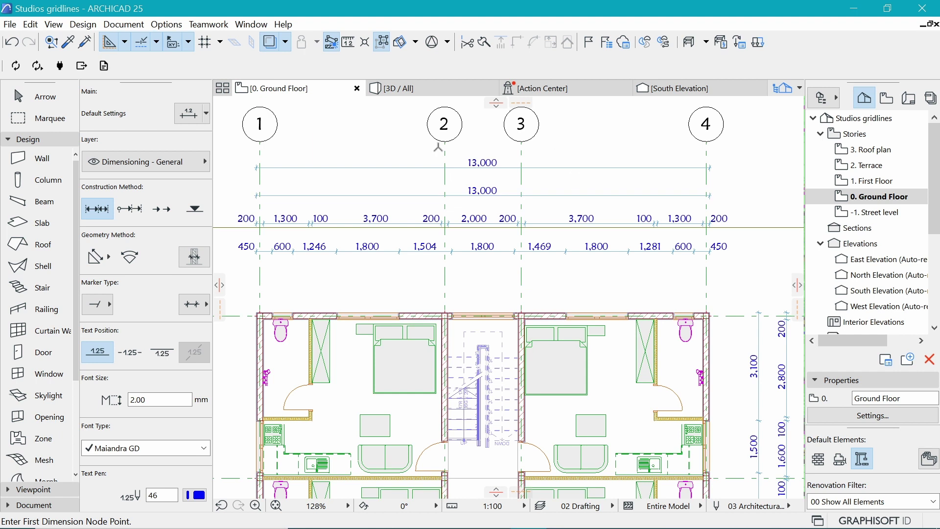
pyautogui.click(260, 142)
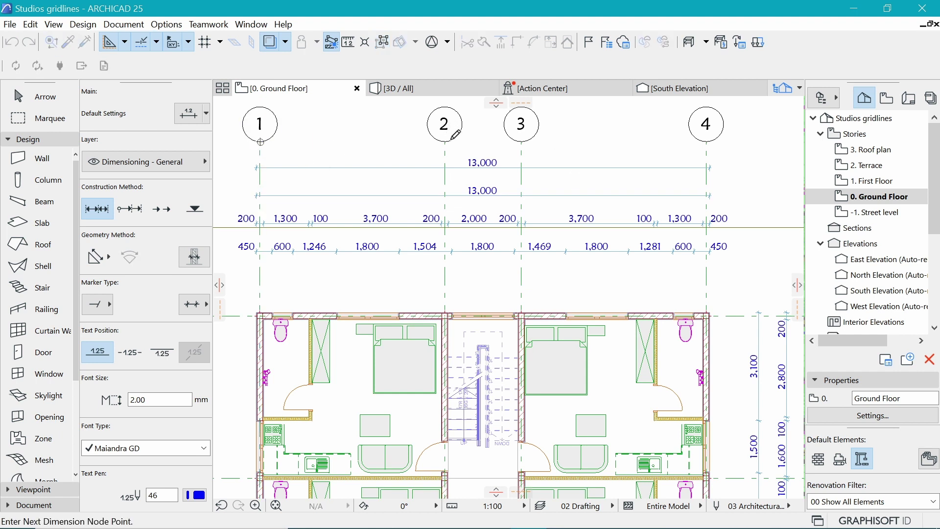
pyautogui.click(445, 142)
pyautogui.click(522, 144)
pyautogui.click(705, 134)
pyautogui.doubleClick(666, 143)
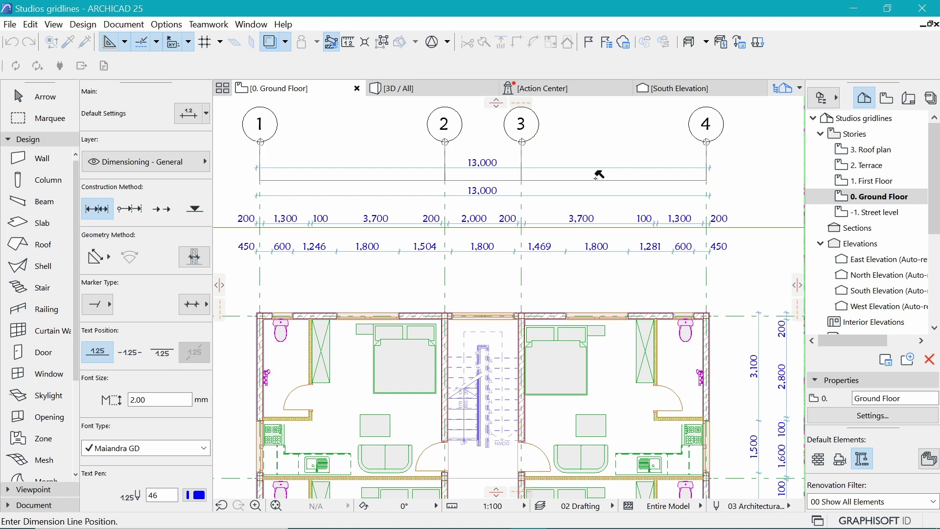
pyautogui.click(598, 175)
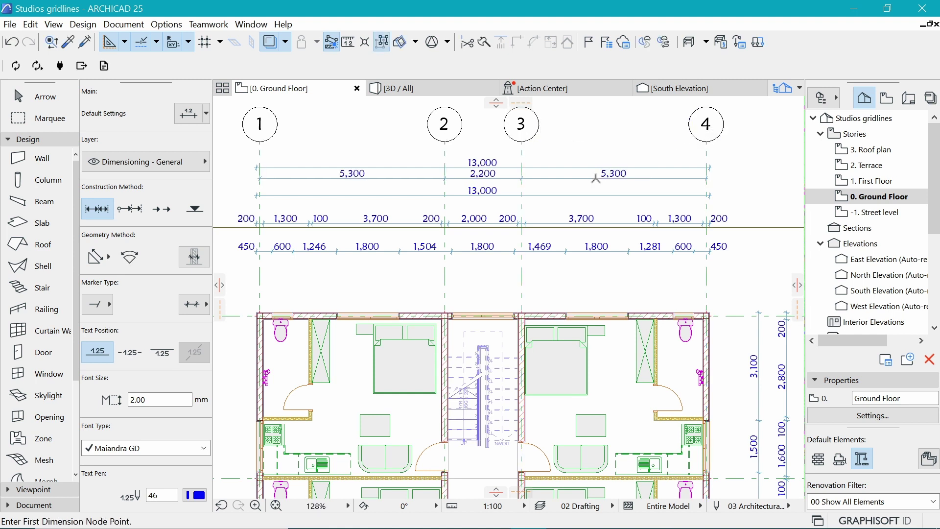
# Align the north gridline dimension chain with the inner 13,000 line, then move it 800 mm outward.
pyautogui.hotkey('ctrl', 'd')
pyautogui.click(561, 179)
pyautogui.click(702, 199)
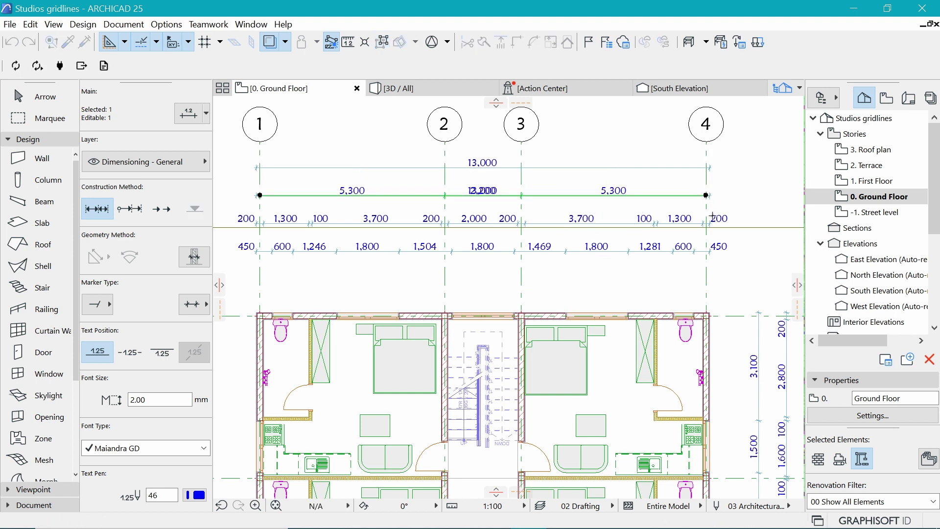
pyautogui.hotkey('ctrl', 'd')
pyautogui.click(680, 223)
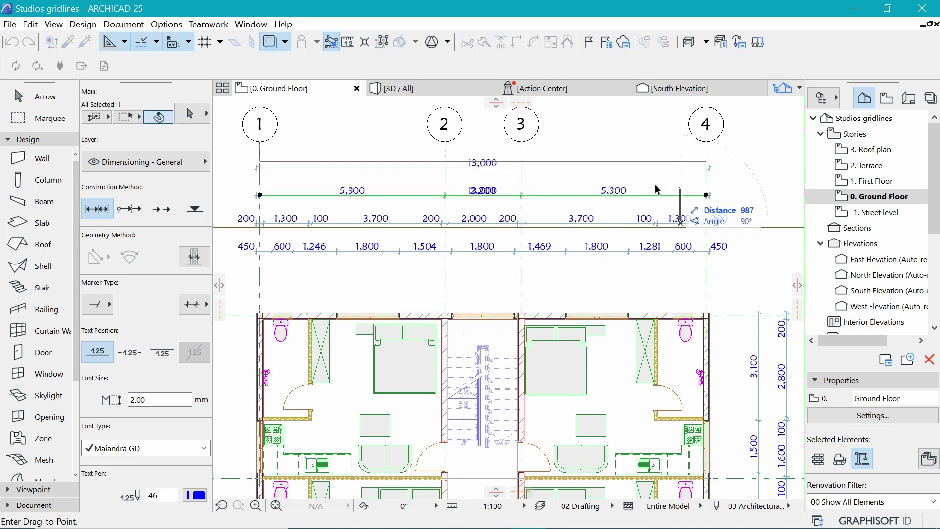
pyautogui.press('Tab')
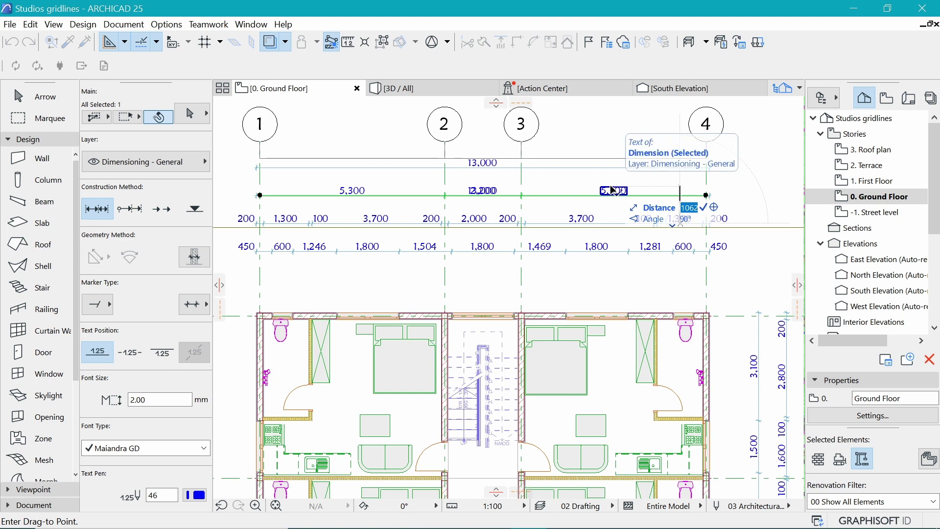
pyautogui.write('800')
pyautogui.press('Return')
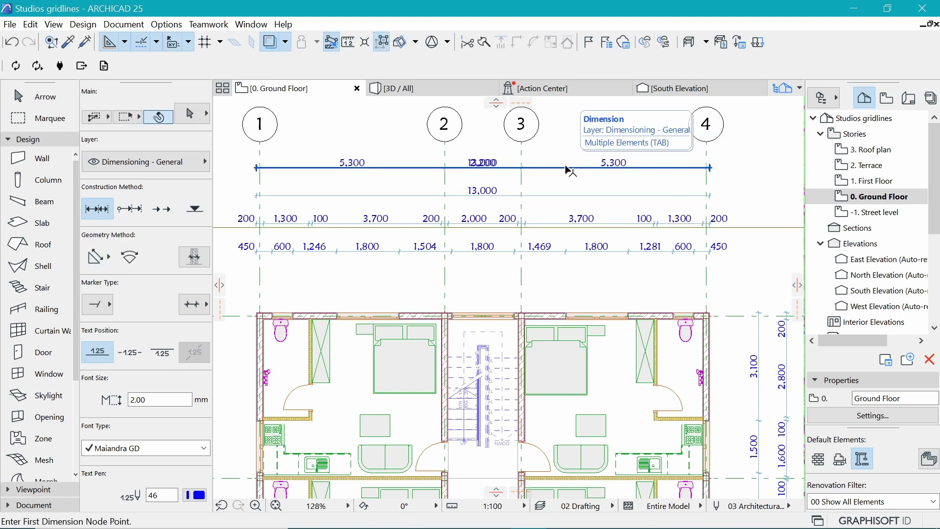
pyautogui.keyDown('shift'); pyautogui.click(590, 168); pyautogui.keyUp('shift')
pyautogui.click(590, 169)
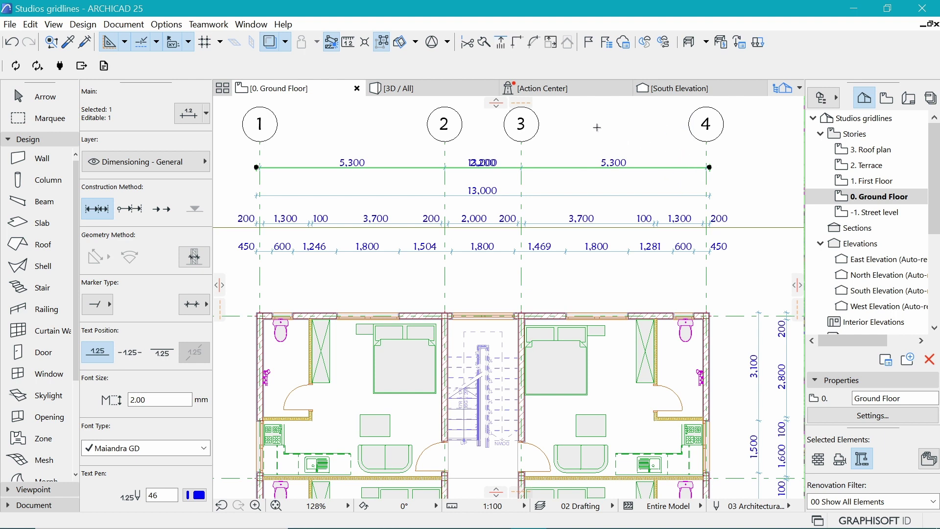
pyautogui.press('Escape')
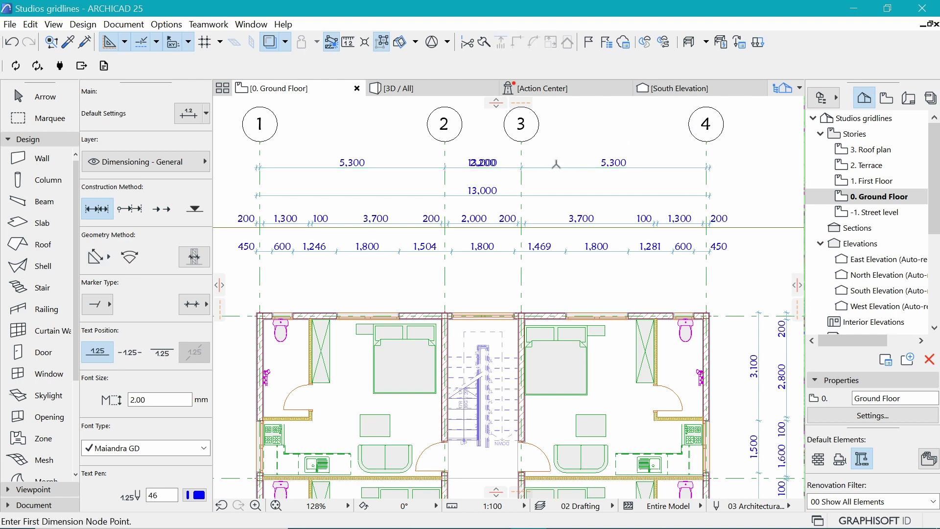
# Move the outermost 13,000 dimension on the north side outward by one chain spacing, above the gridline chain, and clear the selection.
pyautogui.press('shift')
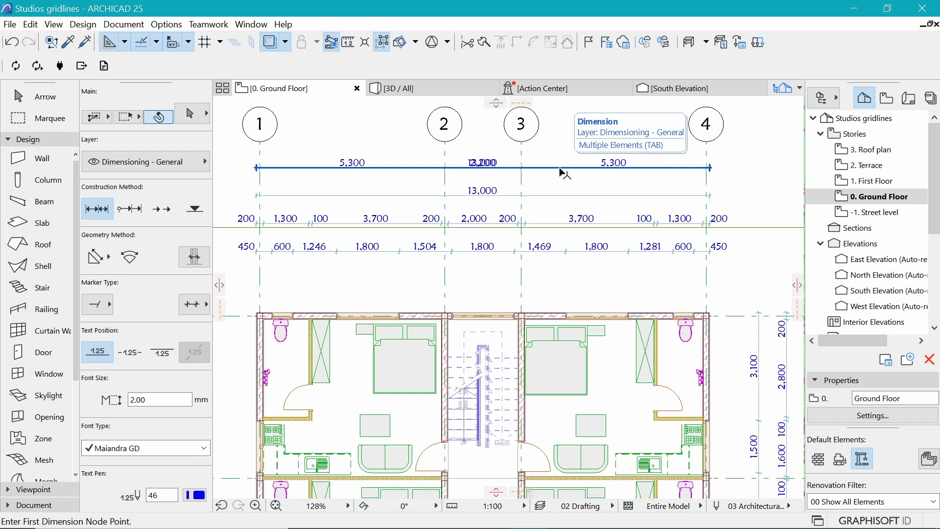
pyautogui.keyDown('shift'); pyautogui.click(565, 169); pyautogui.keyUp('shift')
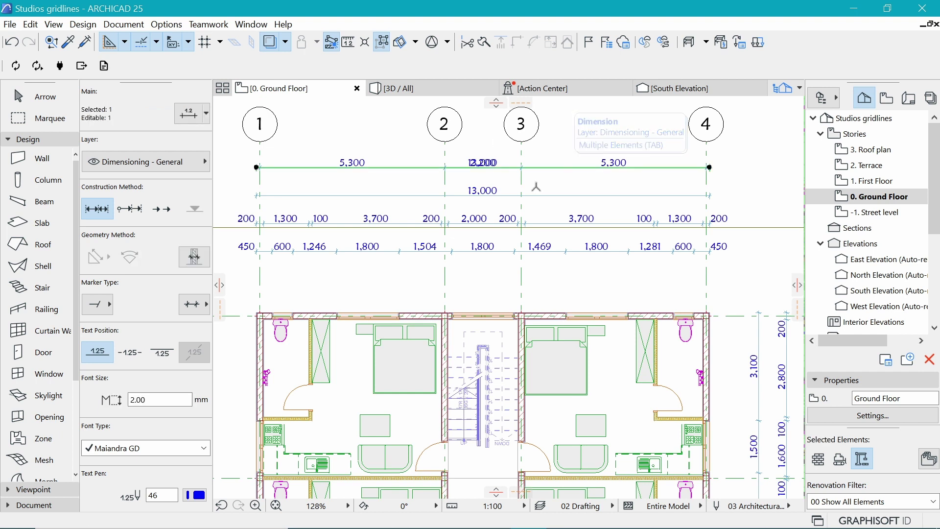
pyautogui.hotkey('ctrl', 'd')
pyautogui.click(685, 195)
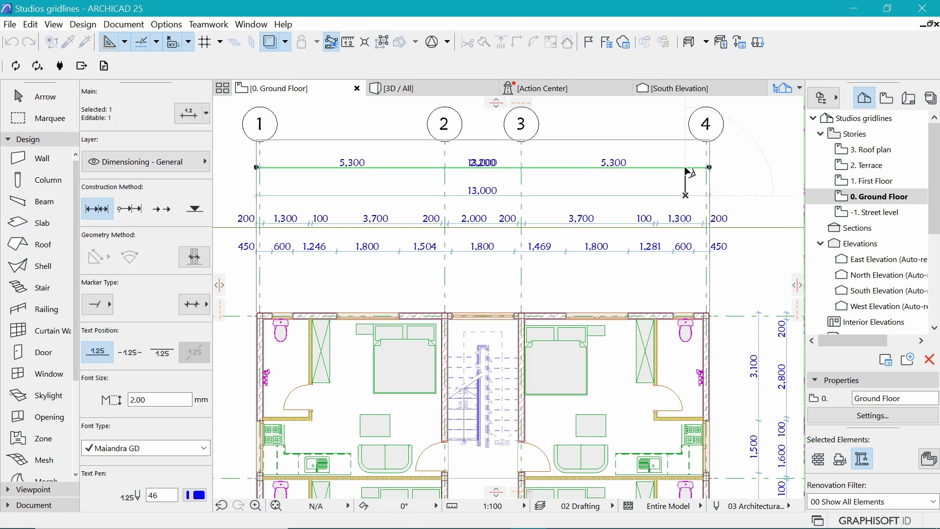
pyautogui.click(673, 141)
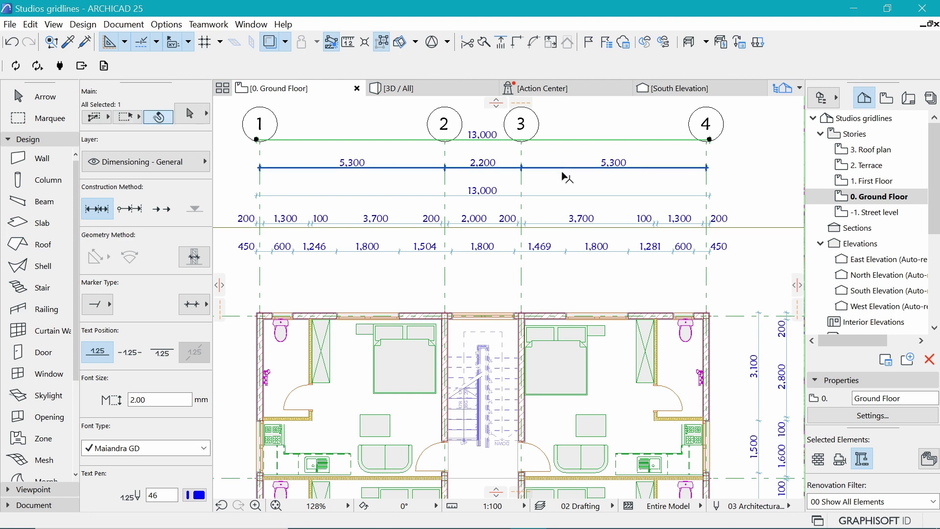
pyautogui.keyDown('shift'); pyautogui.click(604, 267); pyautogui.keyUp('shift')
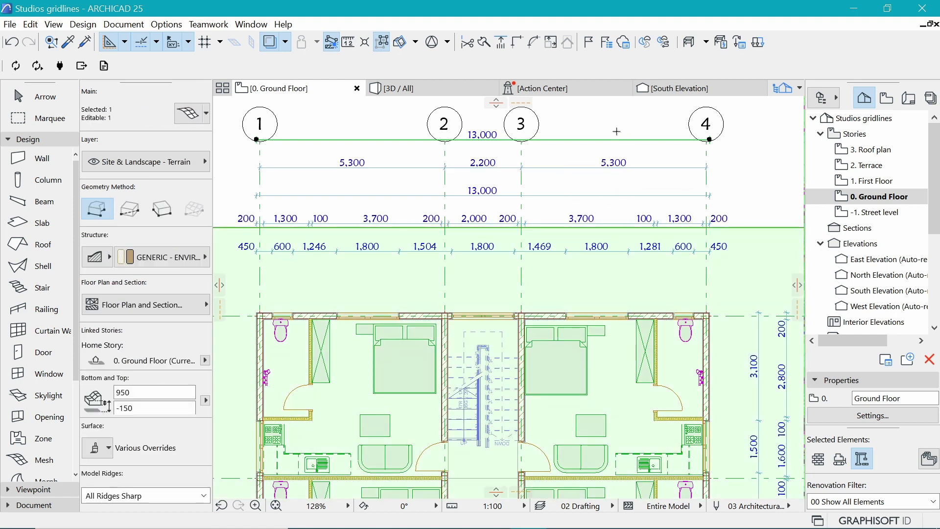
pyautogui.press('Escape')
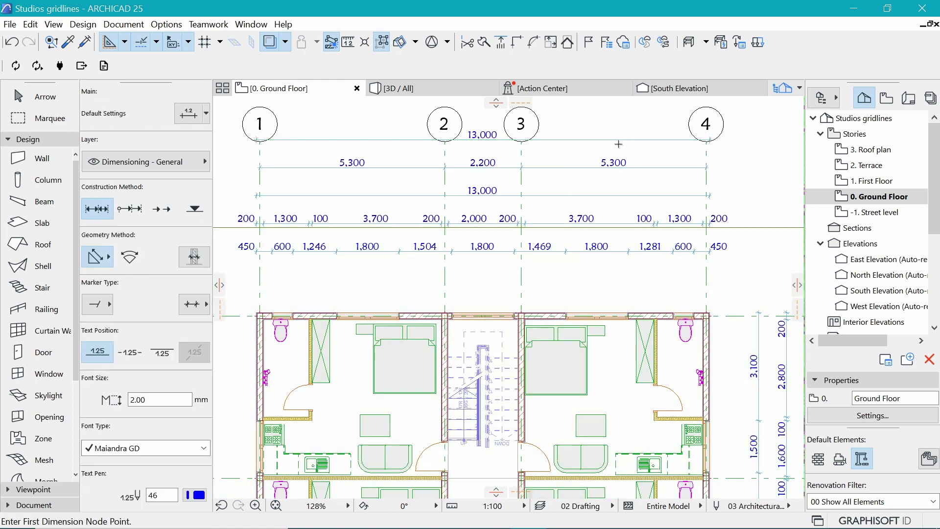
# Select all five north-side dimension chains and move them about 380 mm toward the building, clear of the gridline markers.
pyautogui.keyDown('shift'); pyautogui.click(573, 140); pyautogui.keyUp('shift')
pyautogui.keyDown('shift'); pyautogui.click(566, 168); pyautogui.keyUp('shift')
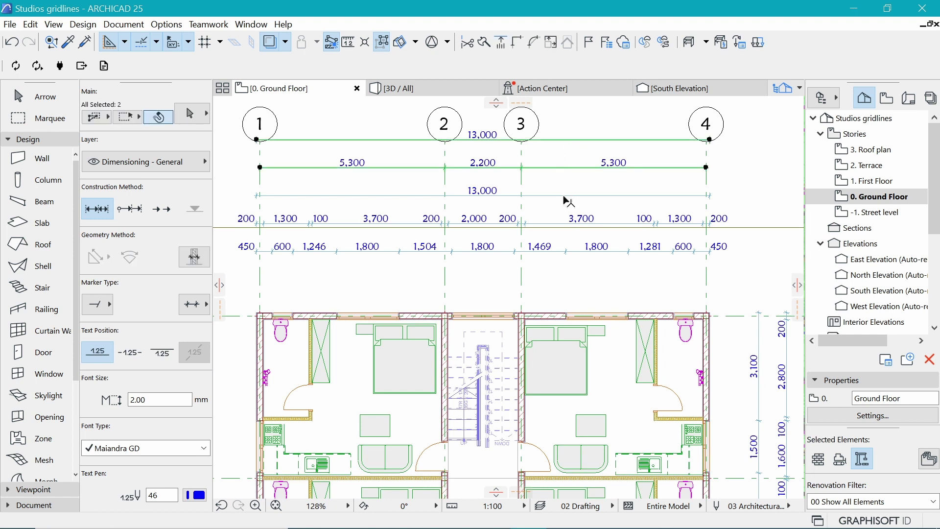
pyautogui.keyDown('shift'); pyautogui.click(564, 195); pyautogui.keyUp('shift')
pyautogui.keyDown('shift'); pyautogui.click(552, 224); pyautogui.keyUp('shift')
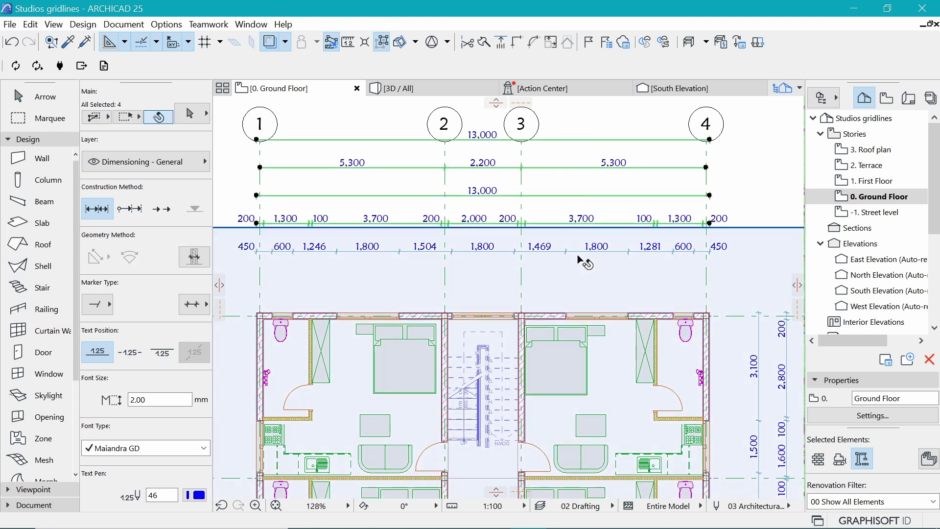
pyautogui.keyDown('shift'); pyautogui.click(581, 253); pyautogui.keyUp('shift')
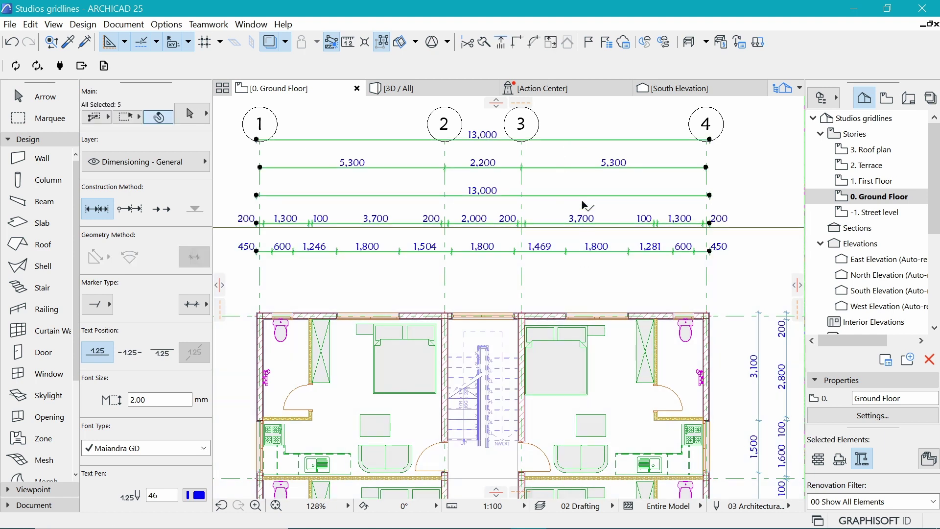
pyautogui.hotkey('ctrl', 'd')
pyautogui.click(604, 145)
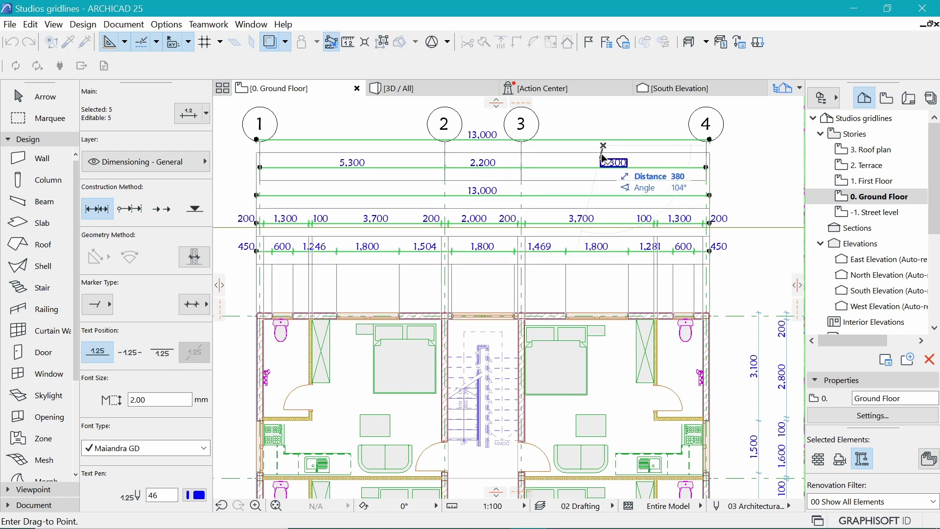
pyautogui.click(584, 158)
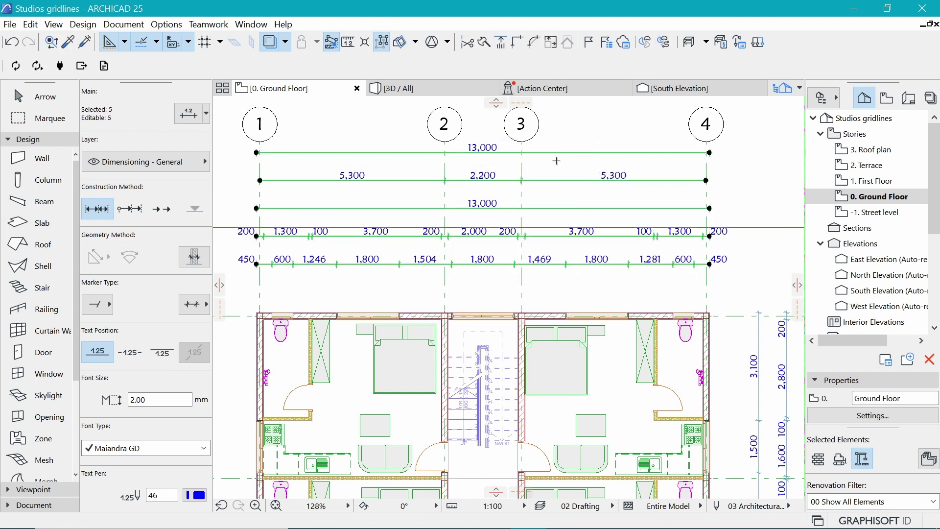
pyautogui.press('Escape')
pyautogui.scroll(-3, 538, 141)
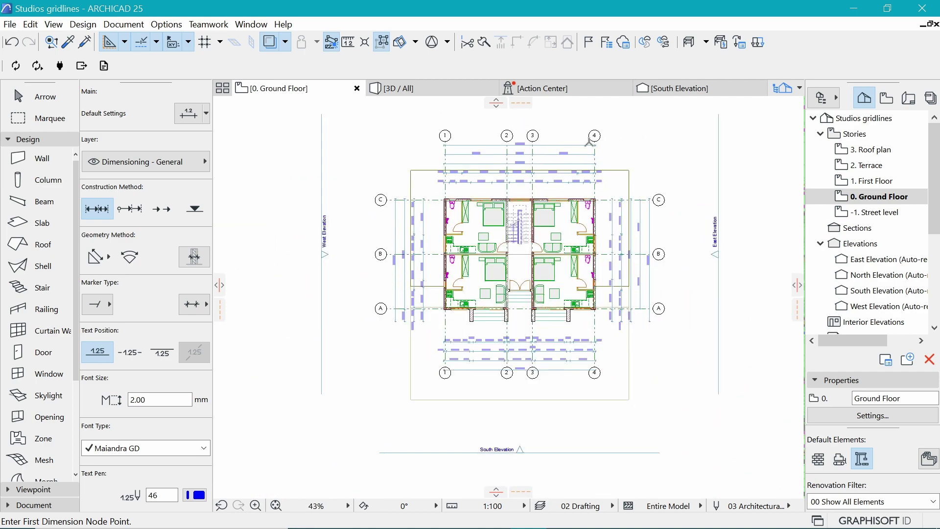
pyautogui.scroll(1, 590, 142)
pyautogui.scroll(4, 327, 365)
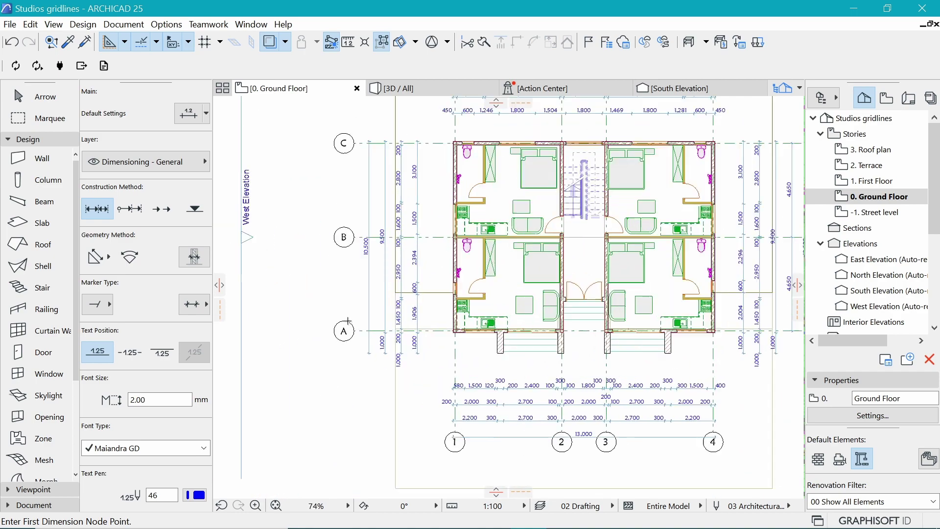
# Select the three inner west-side dimension chains, move them toward the building by one chain spacing, and clear the selection.
pyautogui.scroll(3, 497, 176)
pyautogui.scroll(-1, 419, 440)
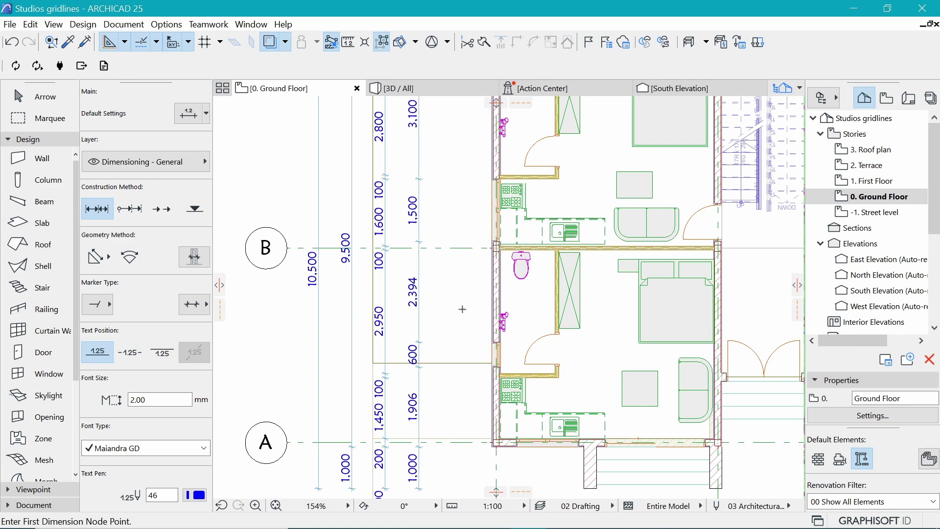
pyautogui.scroll(-2, 462, 309)
pyautogui.scroll(1, 470, 175)
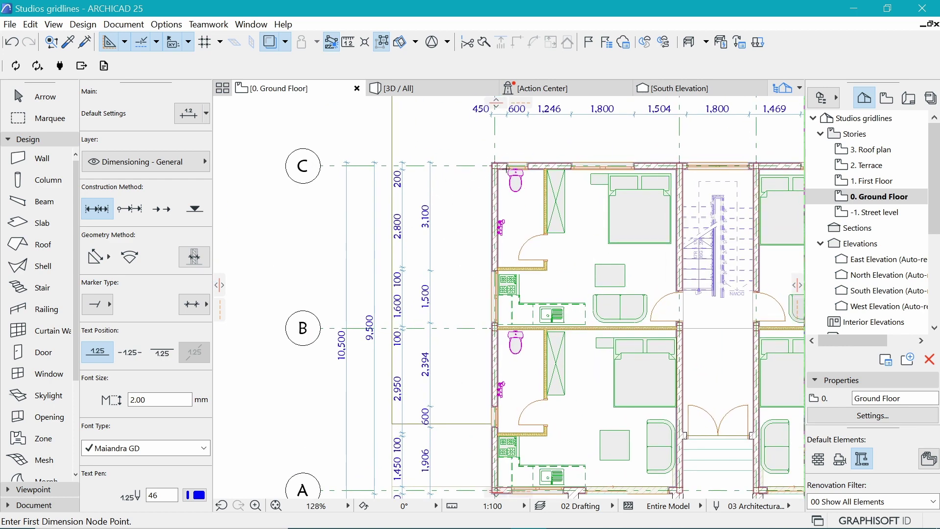
pyautogui.scroll(-2, 507, 169)
pyautogui.scroll(2, 487, 230)
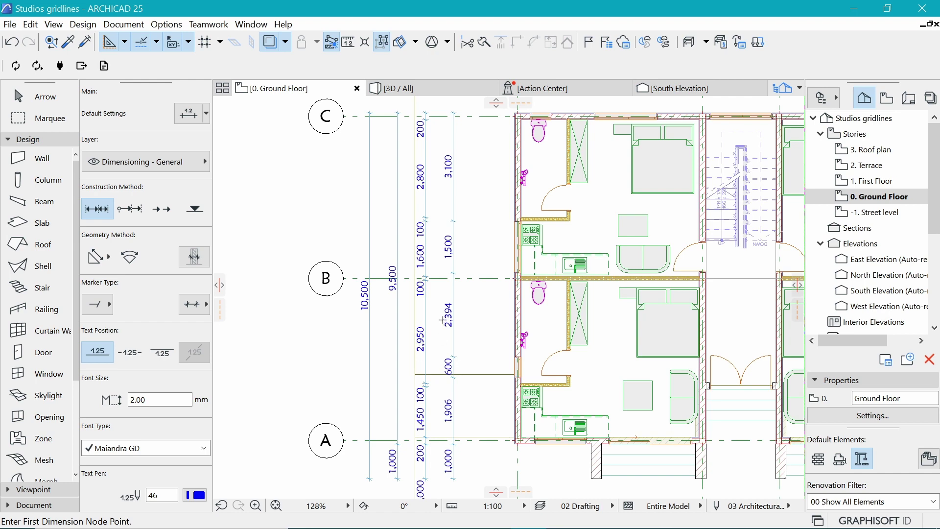
pyautogui.scroll(-1, 433, 250)
pyautogui.scroll(1, 452, 220)
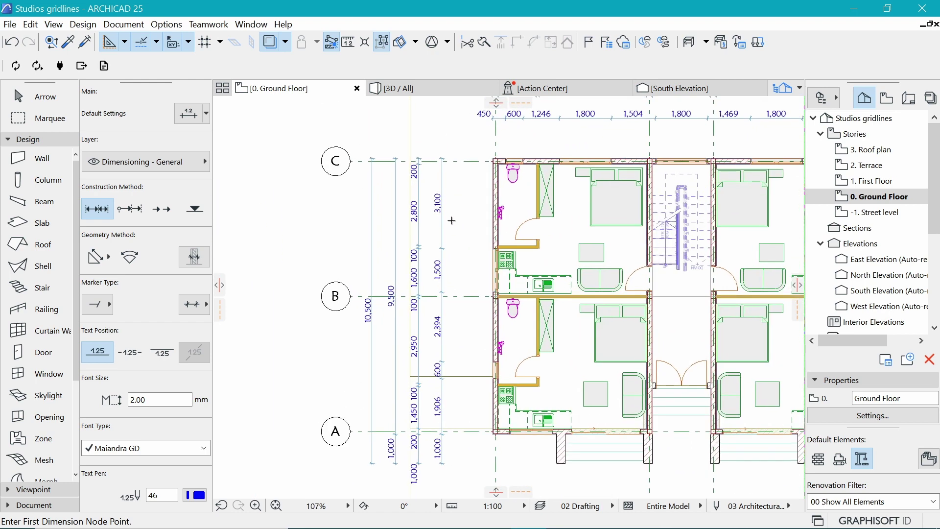
pyautogui.press('Escape')
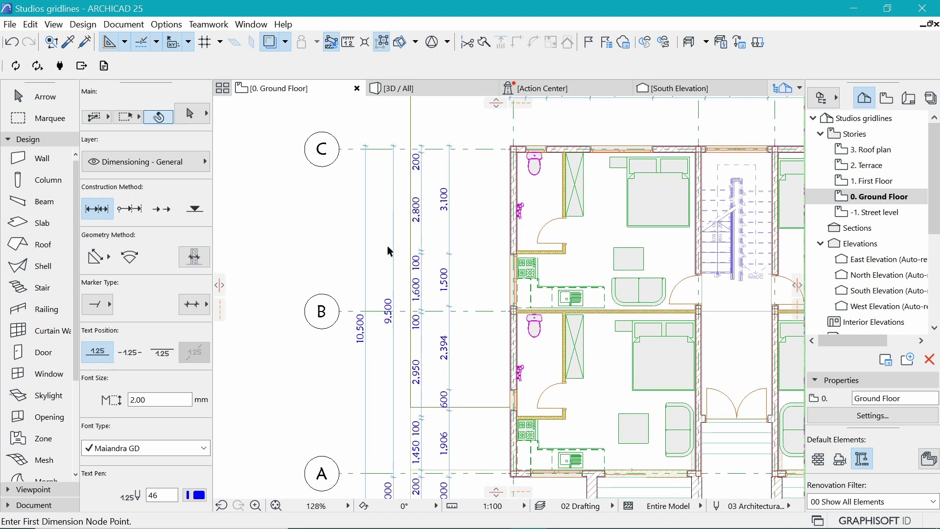
pyautogui.keyDown('shift'); pyautogui.click(393, 252); pyautogui.keyUp('shift')
pyautogui.keyDown('shift'); pyautogui.click(422, 238); pyautogui.keyUp('shift')
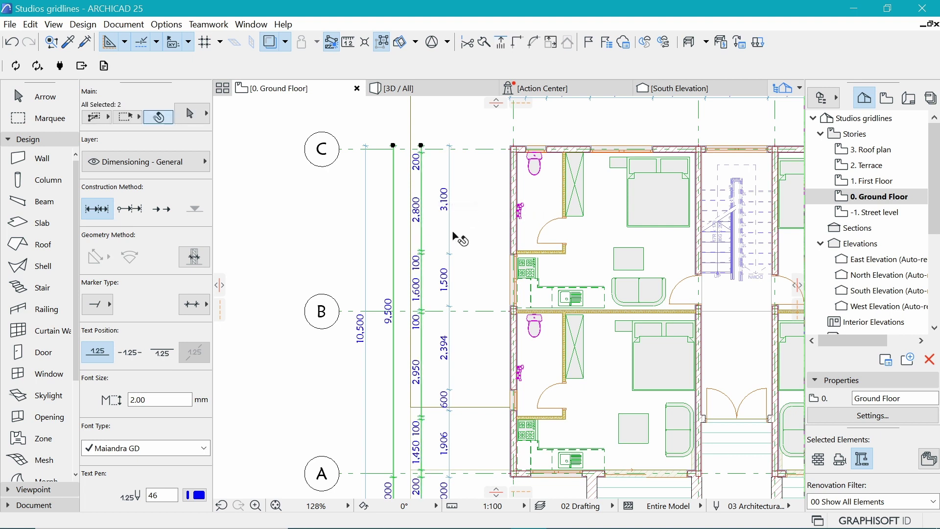
pyautogui.keyDown('shift'); pyautogui.click(450, 234); pyautogui.keyUp('shift')
pyautogui.hotkey('ctrl', 'd')
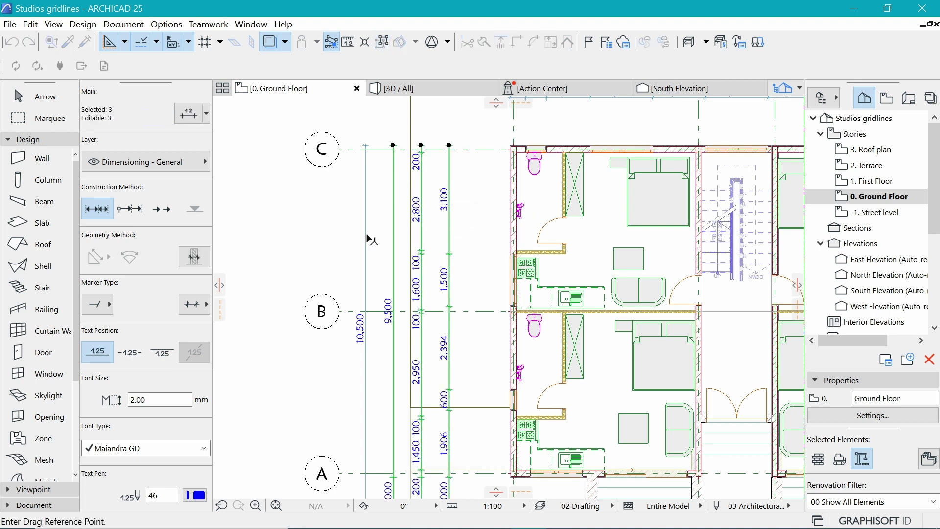
pyautogui.click(371, 240)
pyautogui.click(399, 240)
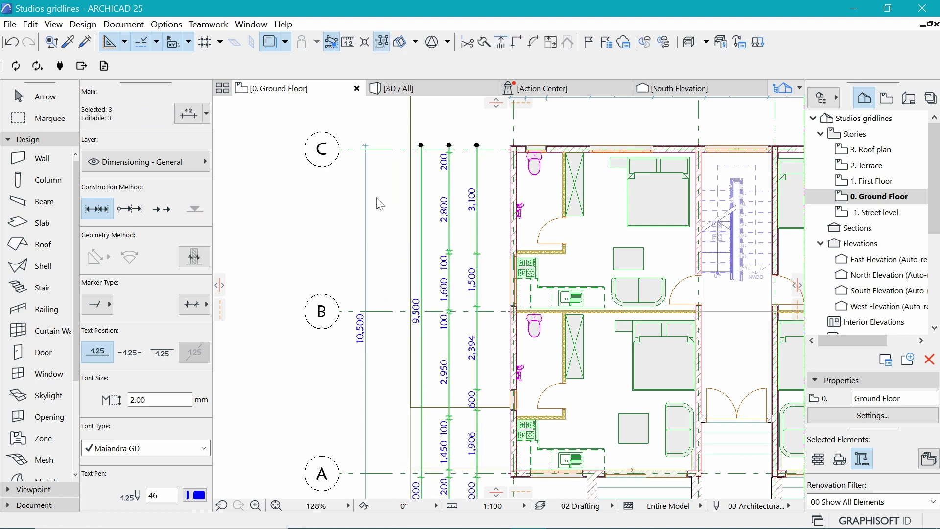
pyautogui.press('Escape')
# Drag a copy of the east-side 4,650 gridline dimension chain to the west side, placing it on the 9,500 chain.
pyautogui.scroll(-3, 372, 202)
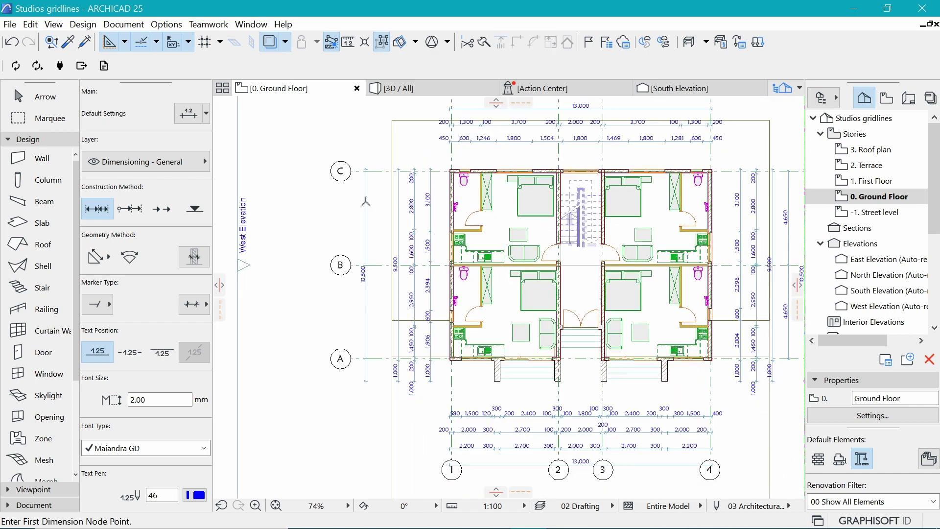
pyautogui.scroll(-2, 372, 202)
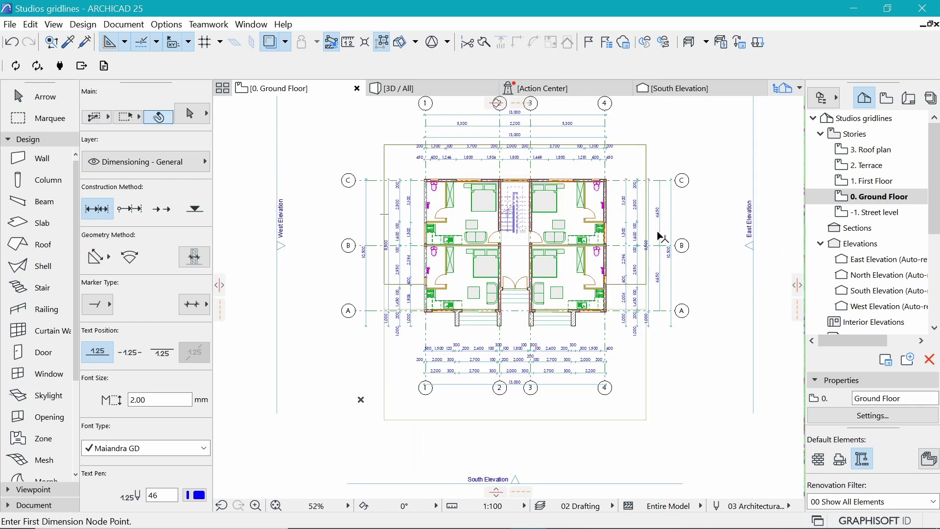
pyautogui.keyDown('shift'); pyautogui.click(660, 234); pyautogui.keyUp('shift')
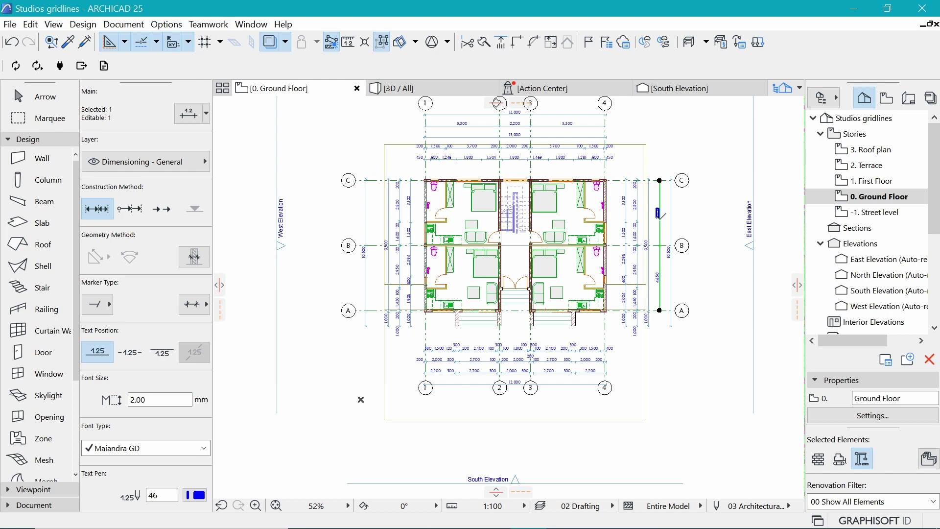
pyautogui.hotkey('ctrl', 'shift', 'd')
pyautogui.click(660, 230)
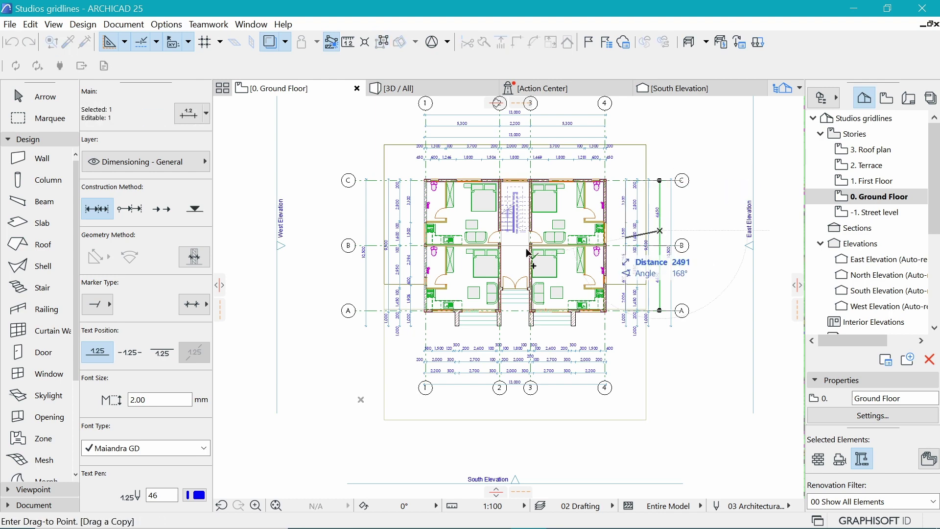
pyautogui.scroll(2, 385, 236)
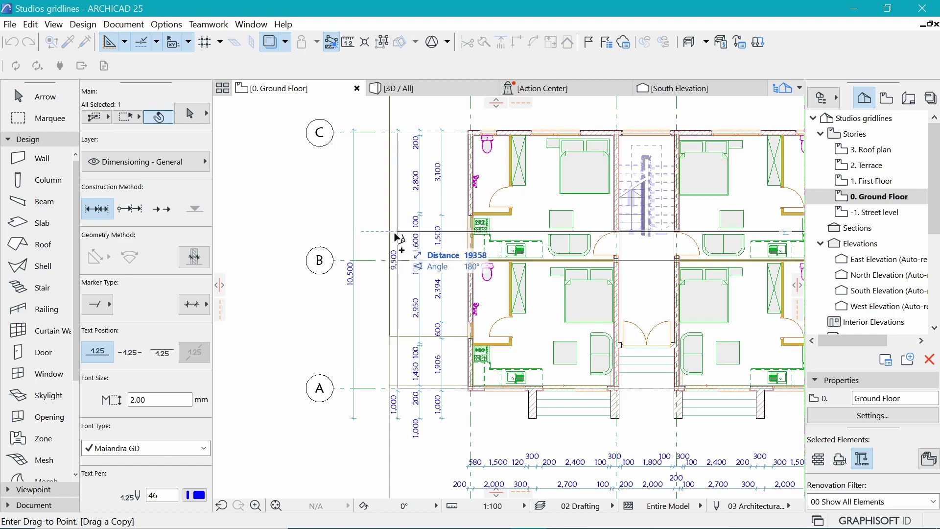
pyautogui.click(397, 238)
# Move the copied west gridline chain outward by one chain spacing, between the 9,500 and 10,500 lines, and clear the selection.
pyautogui.hotkey('ctrl', 'd')
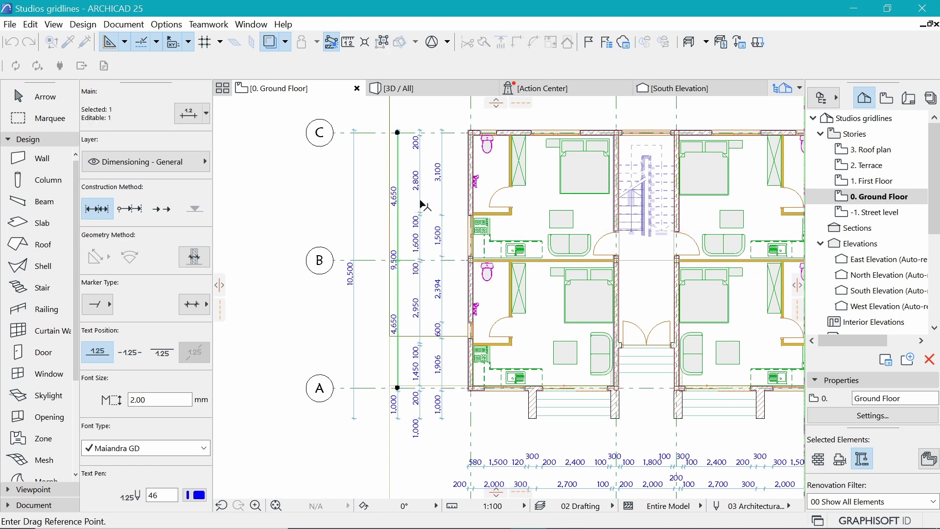
pyautogui.click(422, 204)
pyautogui.click(373, 197)
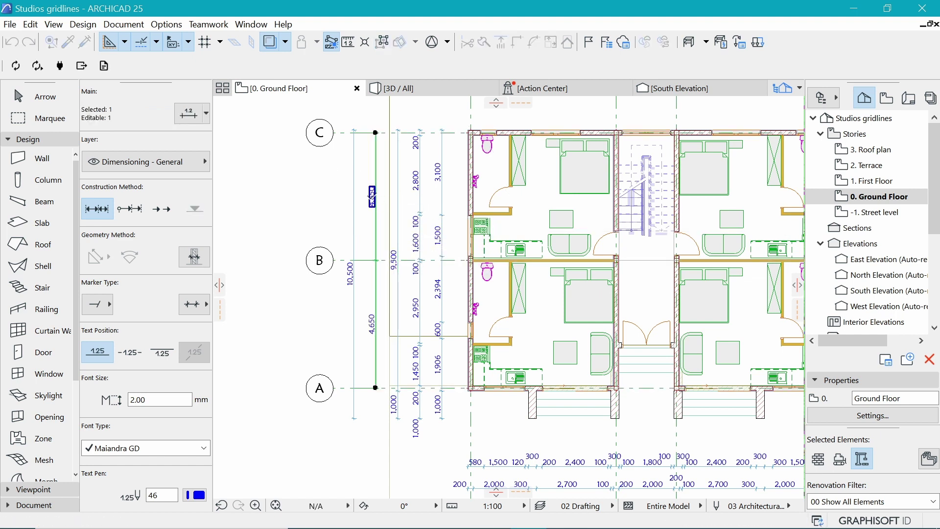
pyautogui.press('Escape')
# Examine the innermost south-side dimension chain around gridlines 2 and 3.
pyautogui.scroll(-6, 361, 167)
pyautogui.scroll(2, 427, 186)
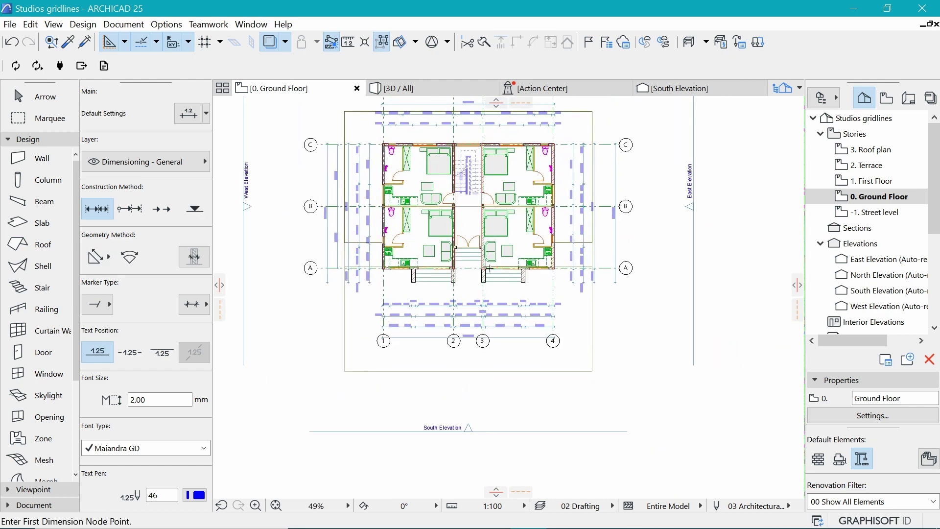
pyautogui.scroll(2, 489, 269)
pyautogui.scroll(1, 465, 302)
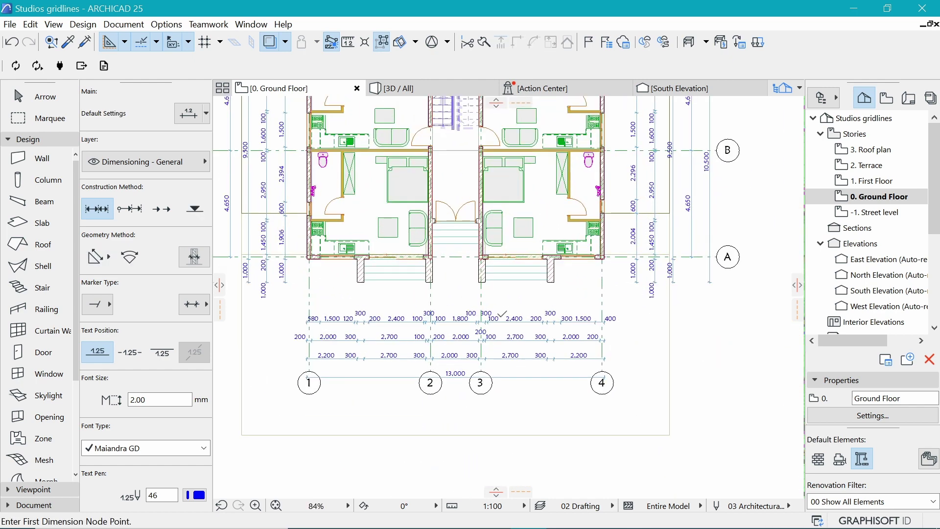
pyautogui.scroll(2, 502, 324)
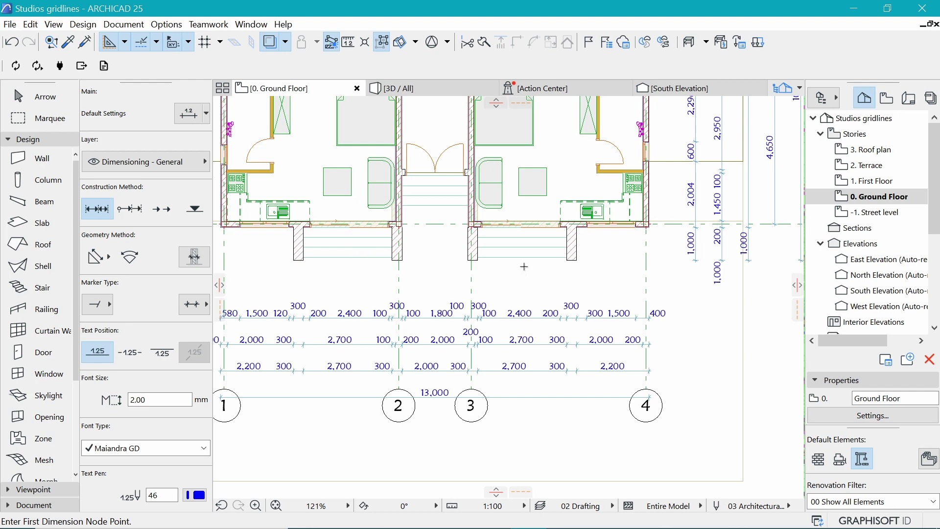
pyautogui.scroll(2, 524, 267)
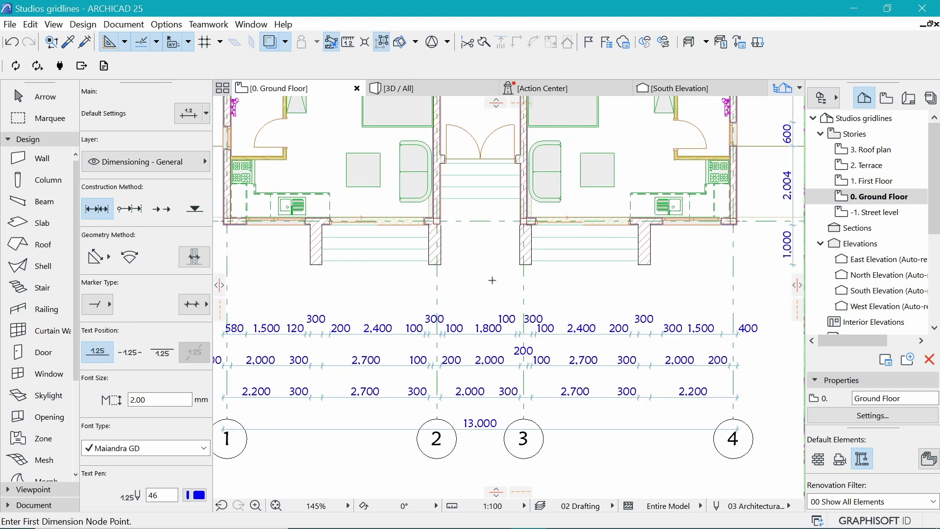
pyautogui.scroll(1, 492, 280)
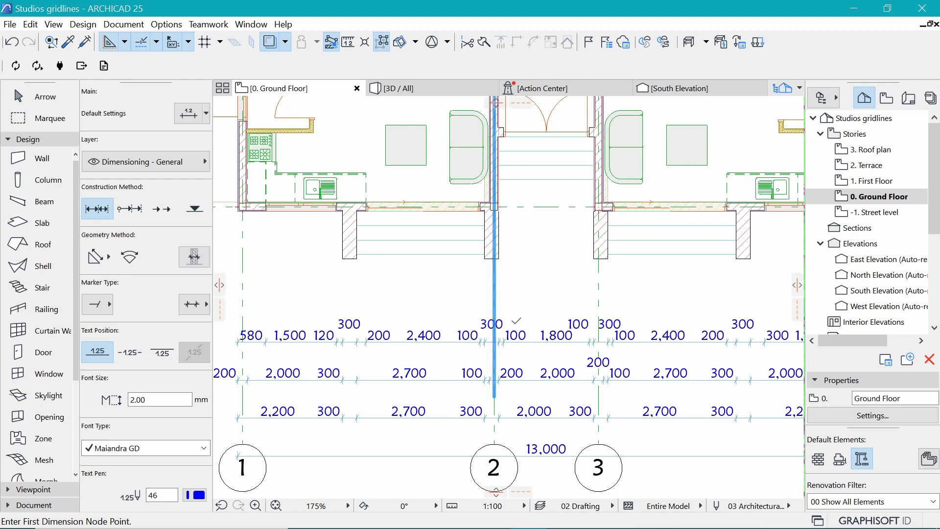
pyautogui.scroll(2, 524, 239)
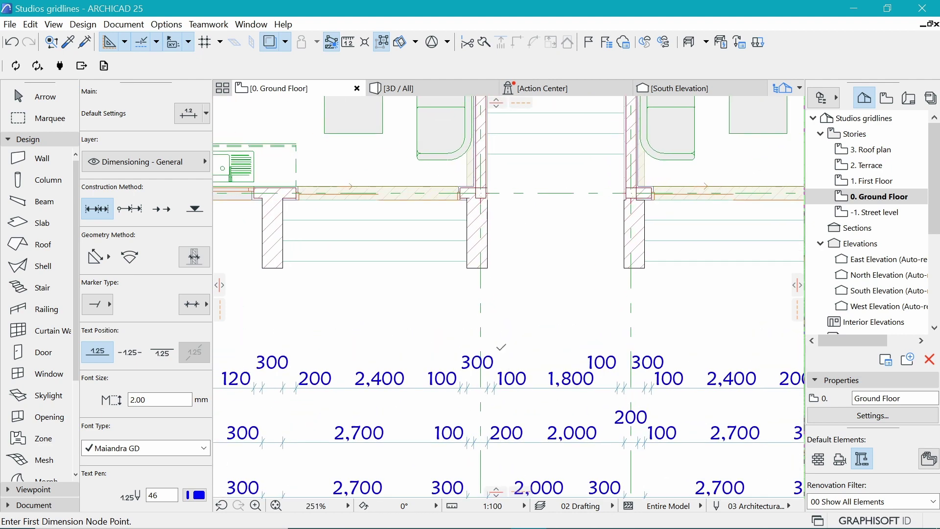
# Try deleting the node between the 100 and 1,800 segments beside gridline 2 on the innermost south chain, then undo it.
pyautogui.keyDown('shift'); pyautogui.click(504, 394); pyautogui.keyUp('shift')
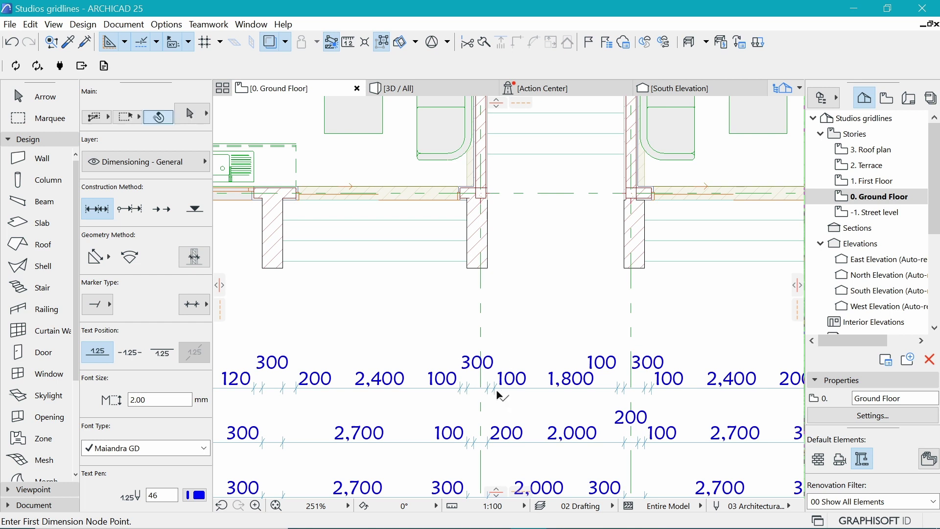
pyautogui.press('Delete')
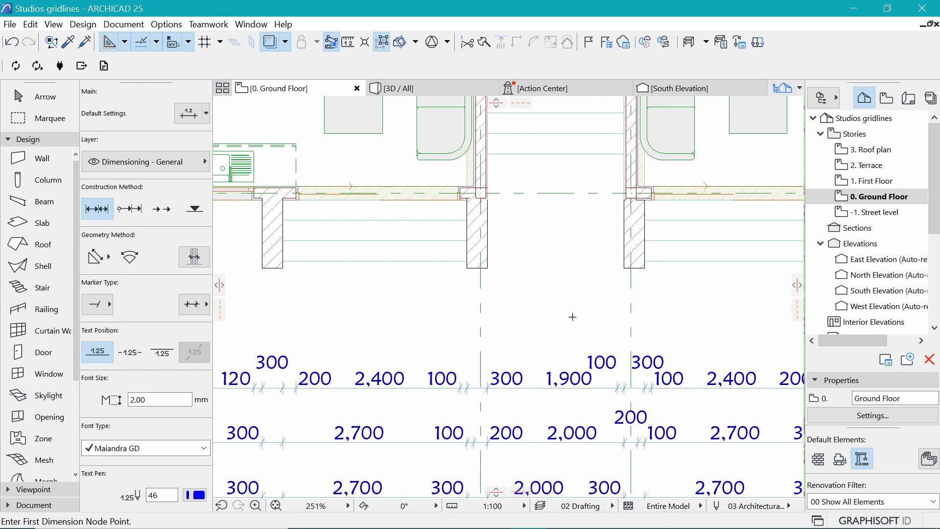
pyautogui.hotkey('ctrl', 'z')
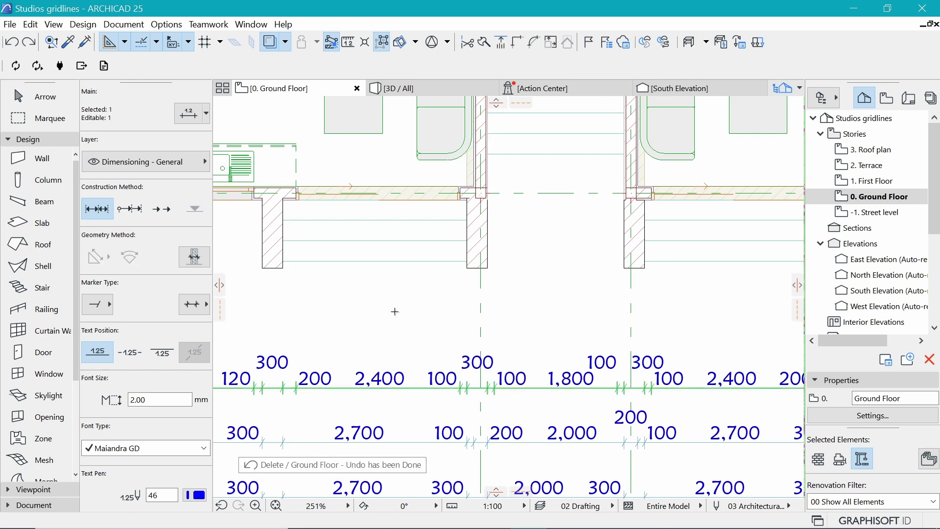
pyautogui.scroll(-3, 441, 282)
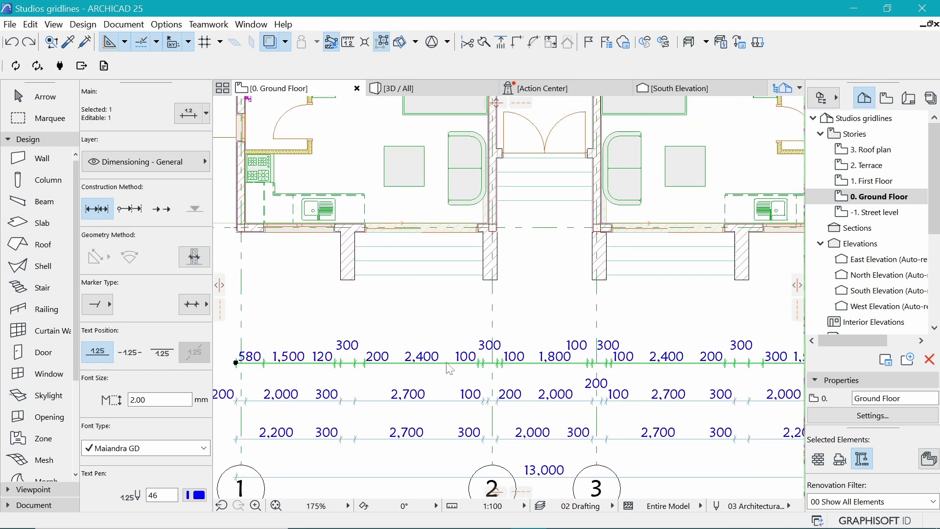
pyautogui.press('Escape')
# Delete the two nodes marking the 300 pier between gridlines 1 and 2 from the innermost south dimension chain.
pyautogui.keyDown('shift'); pyautogui.click(354, 362); pyautogui.keyUp('shift')
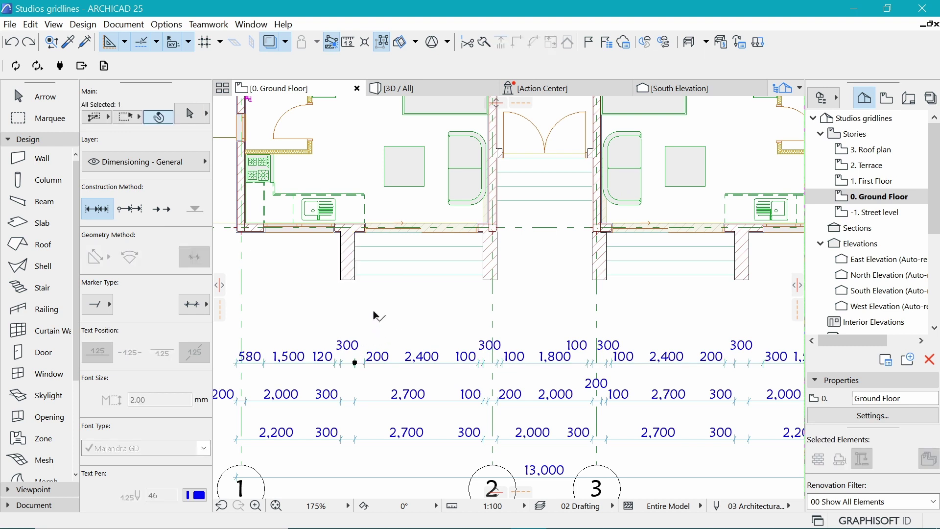
pyautogui.press('Delete')
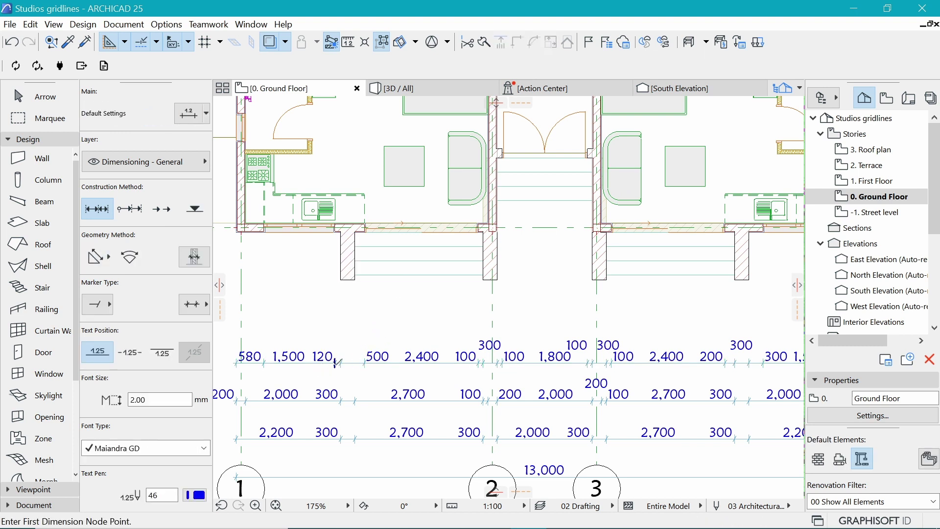
pyautogui.keyDown('shift'); pyautogui.click(341, 361); pyautogui.keyUp('shift')
pyautogui.press('Delete')
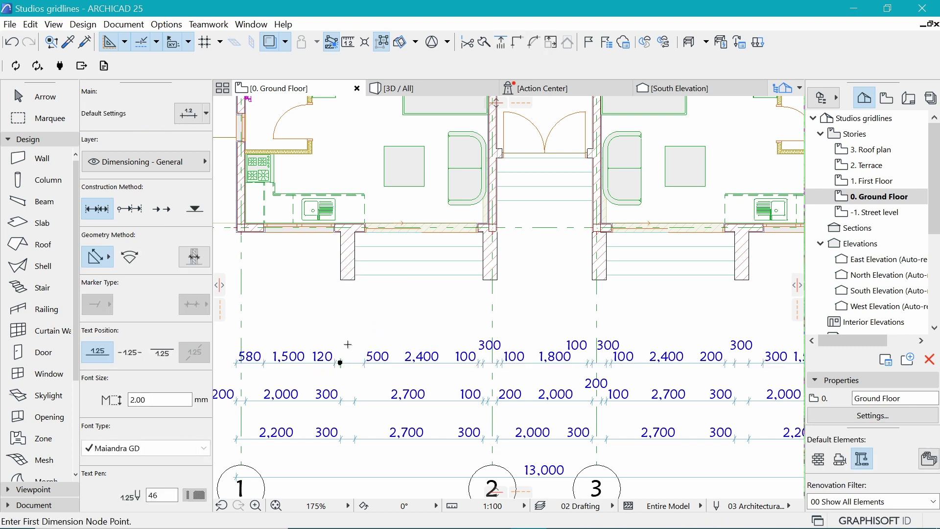
pyautogui.press('Delete')
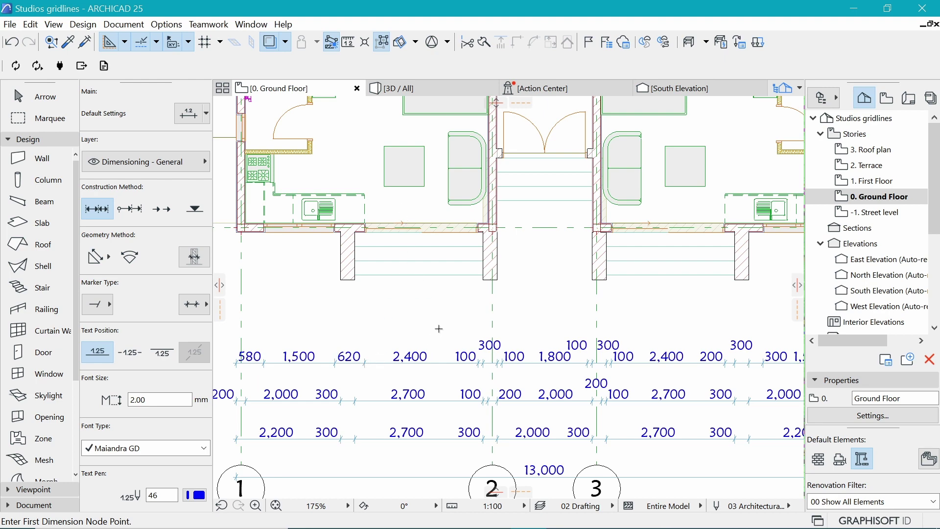
# Delete the two nodes marking the 300 pier at gridline 2 from the innermost south dimension chain.
pyautogui.scroll(2, 510, 358)
pyautogui.keyDown('shift'); pyautogui.click(472, 363); pyautogui.keyUp('shift')
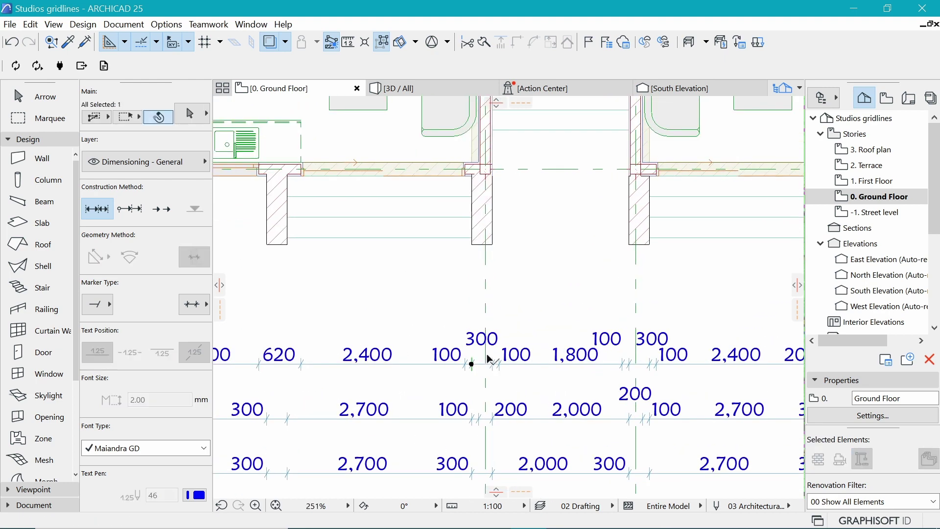
pyautogui.press('Delete')
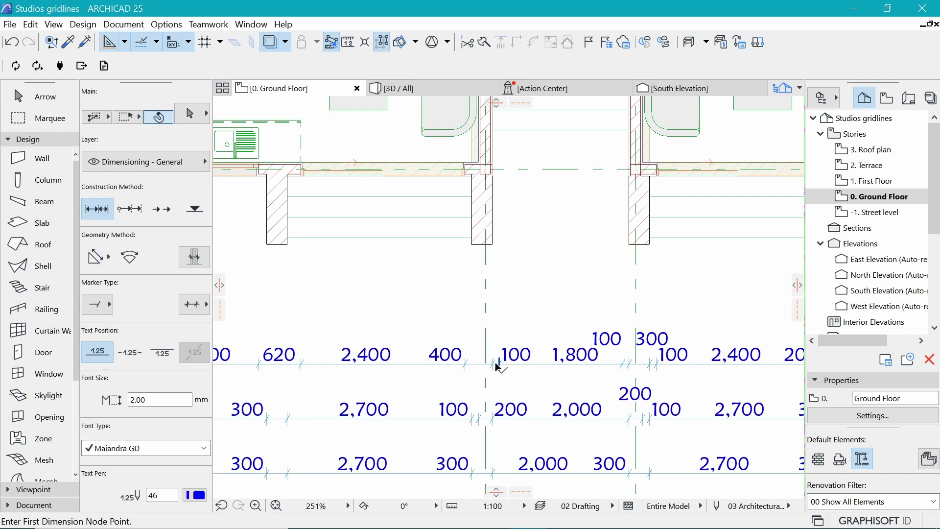
pyautogui.keyDown('shift'); pyautogui.click(492, 364); pyautogui.keyUp('shift')
pyautogui.press('Delete')
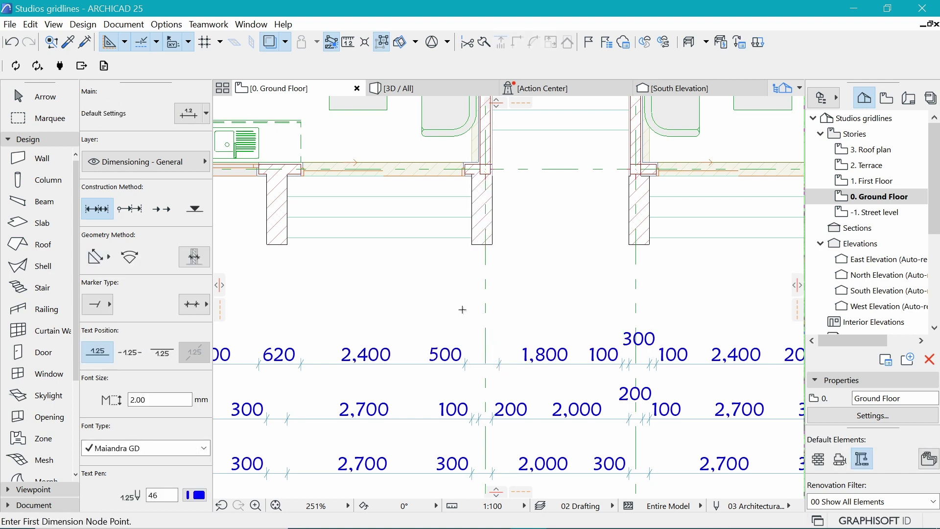
# Delete the nodes marking the 300 piers at gridline 3 and between gridlines 3 and 4 from the innermost south dimension chain.
pyautogui.scroll(-3, 449, 294)
pyautogui.scroll(2, 720, 301)
pyautogui.scroll(2, 495, 341)
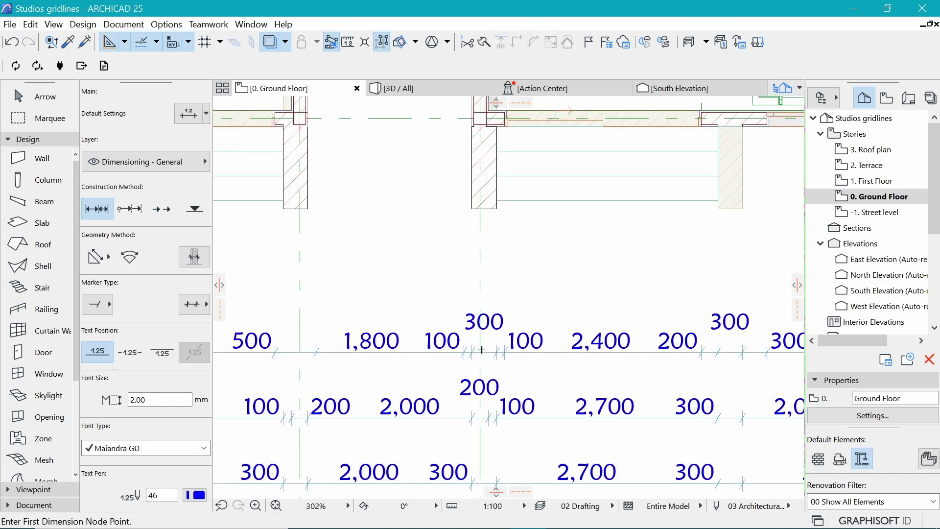
pyautogui.keyDown('shift'); pyautogui.click(472, 352); pyautogui.keyUp('shift')
pyautogui.keyDown('shift'); pyautogui.click(497, 352); pyautogui.keyUp('shift')
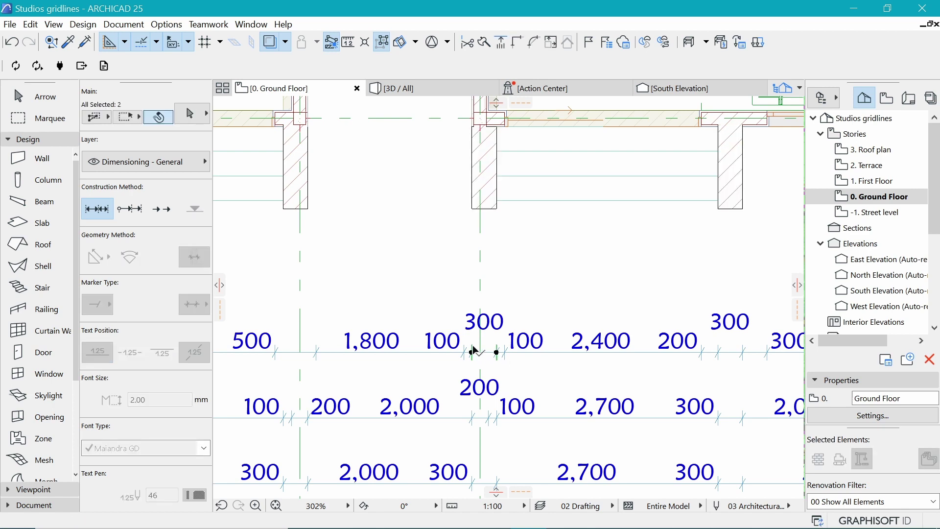
pyautogui.scroll(-3, 433, 321)
pyautogui.scroll(2, 666, 348)
pyautogui.scroll(1, 495, 327)
pyautogui.scroll(1, 496, 329)
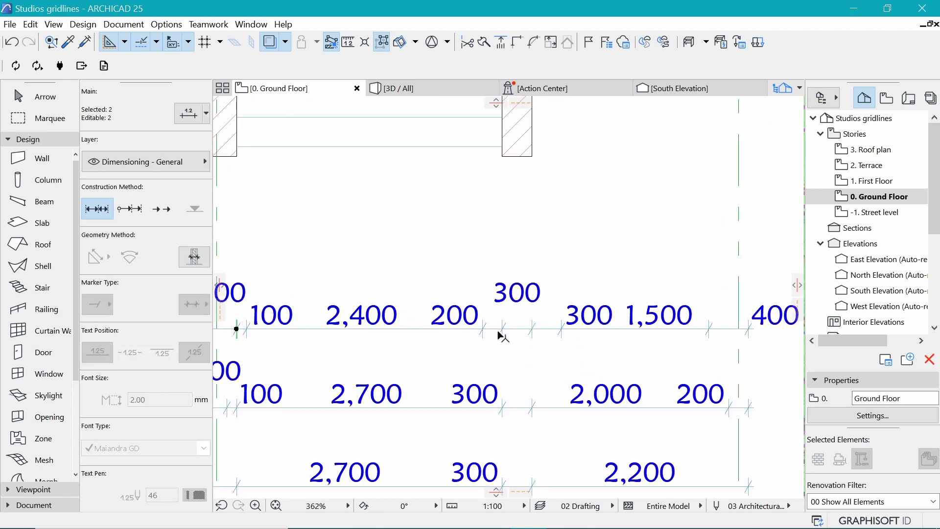
pyautogui.keyDown('shift'); pyautogui.click(501, 334); pyautogui.keyUp('shift')
pyautogui.keyDown('shift'); pyautogui.click(531, 332); pyautogui.keyUp('shift')
pyautogui.press('Escape')
pyautogui.scroll(-10, 671, 159)
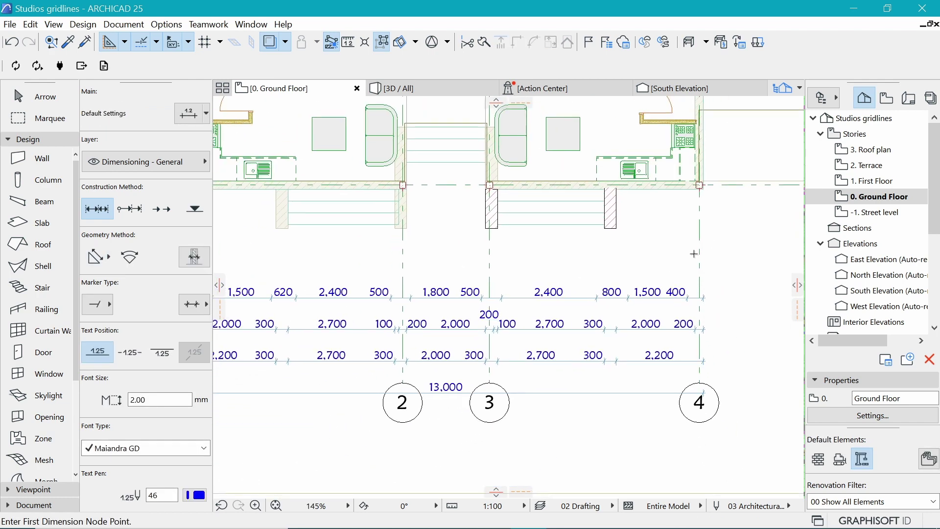
# Move all four south dimension chains slightly towards the building so the outermost chain clears the gridline bubbles.
pyautogui.scroll(-4, 694, 253)
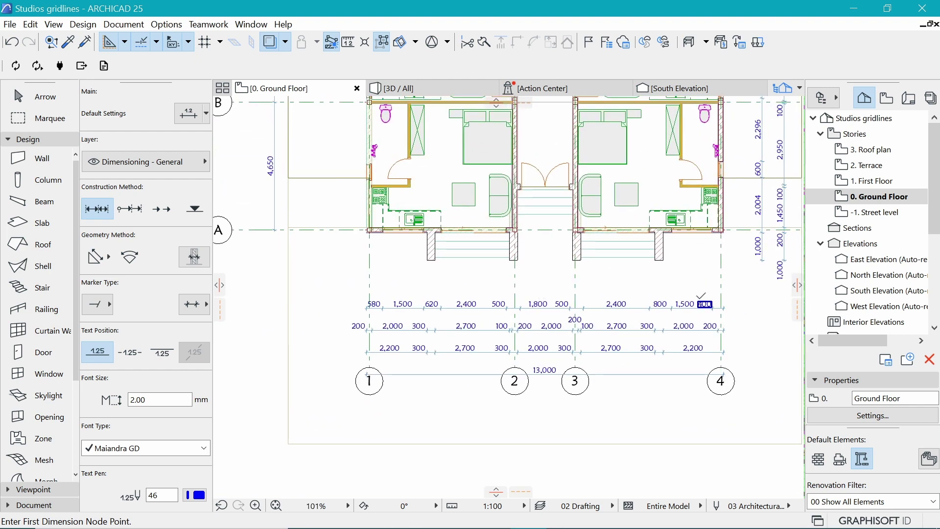
pyautogui.scroll(2, 666, 327)
pyautogui.click(641, 401)
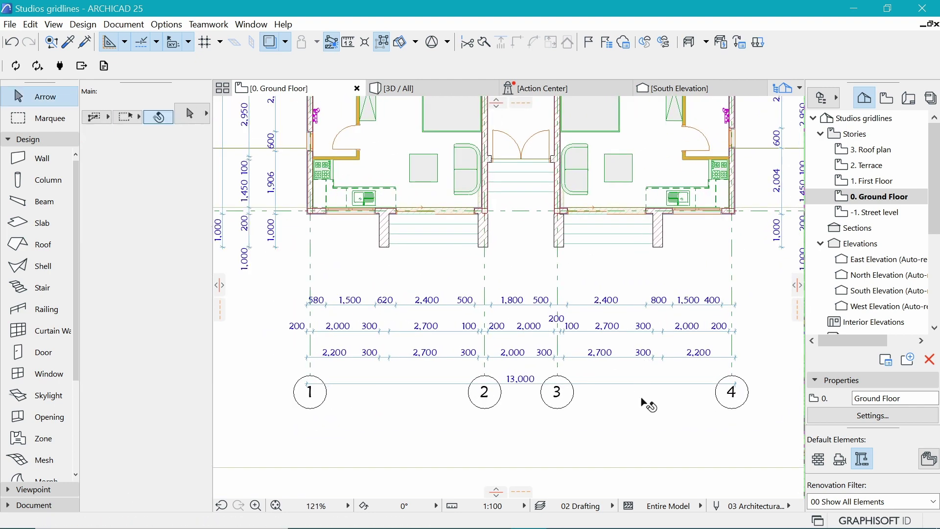
pyautogui.click(618, 287)
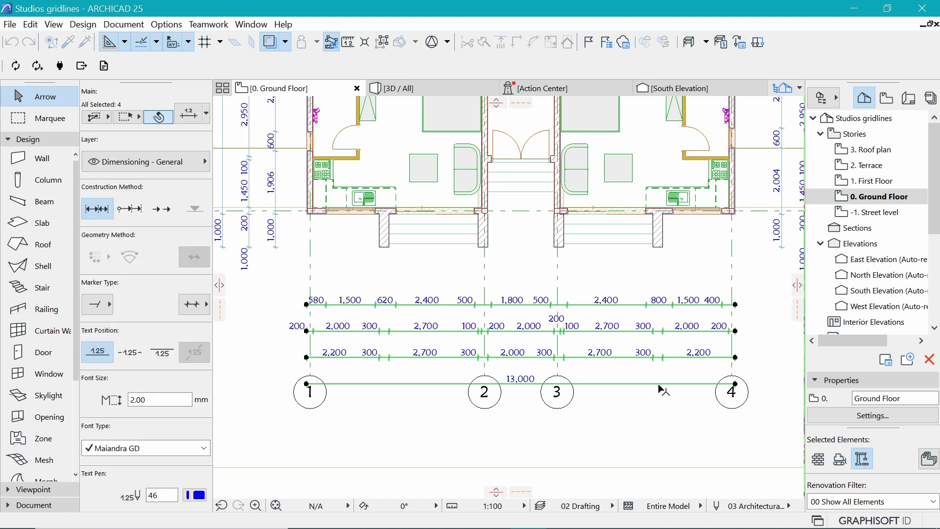
pyautogui.moveTo(659, 383); pyautogui.dragTo(658, 375)
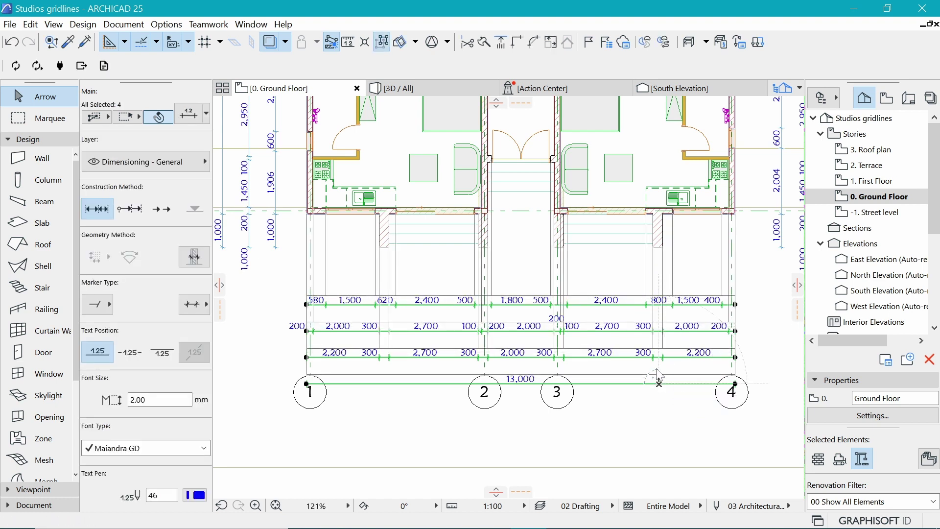
# Move the three inner south dimension chains towards the building by one chain spacing, leaving the overall chain in place.
pyautogui.click(625, 360)
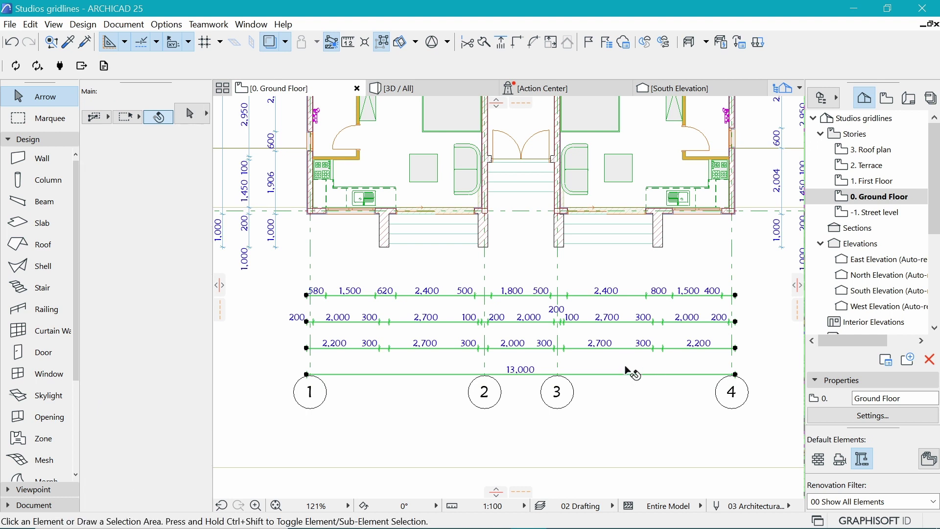
pyautogui.click(630, 273)
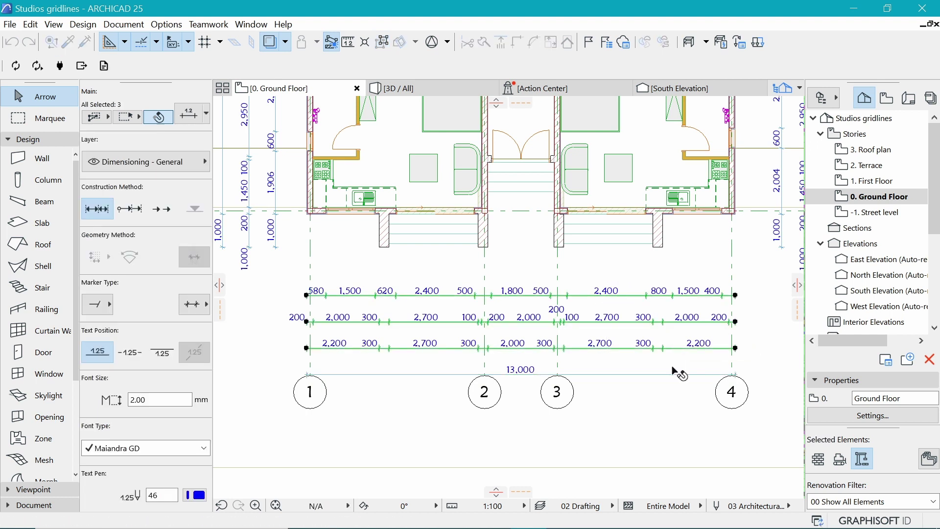
pyautogui.hotkey('ctrl', 'd')
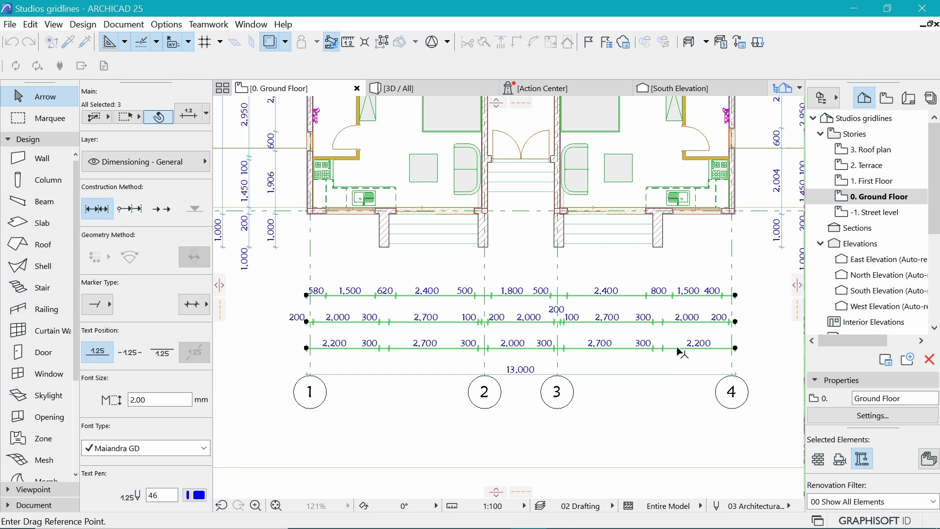
pyautogui.click(677, 374)
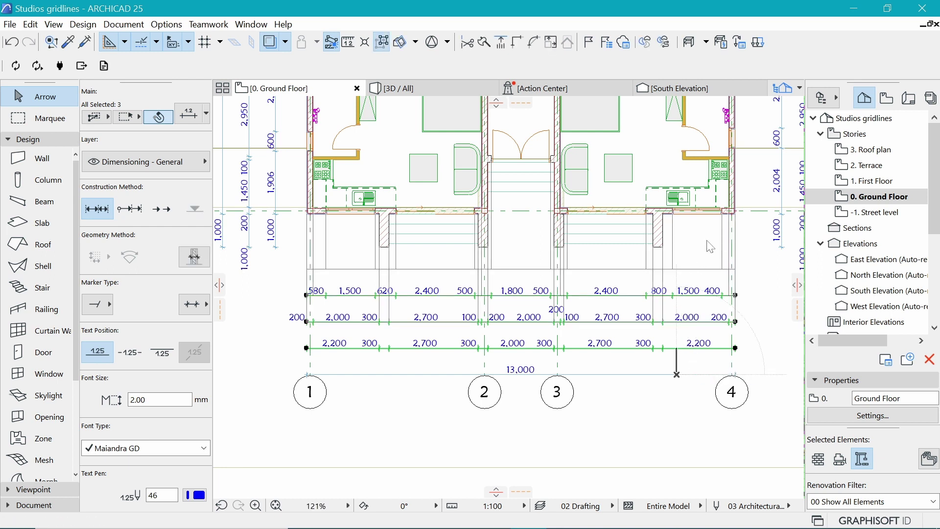
pyautogui.press('Return')
pyautogui.press('Escape')
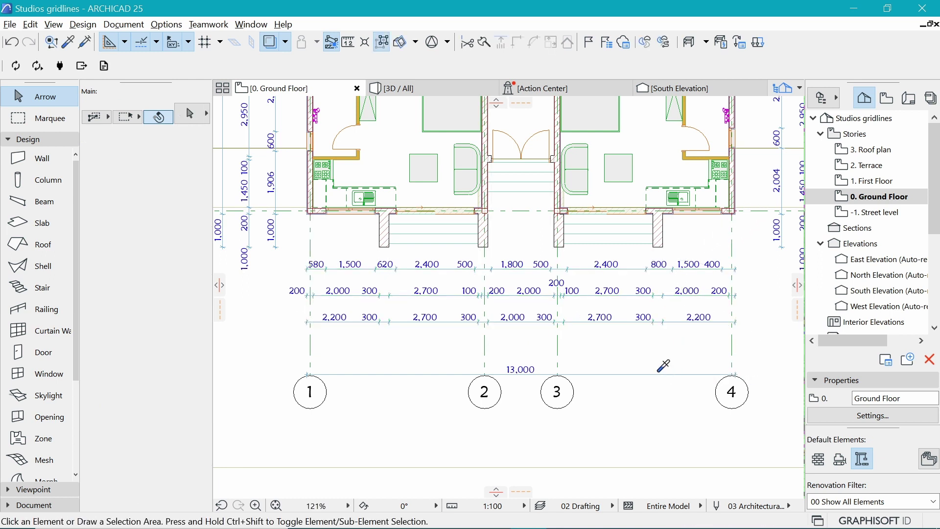
# Add a dimension chain across gridlines 1, 2, 3 and 4 in the gap above the overall south dimension.
pyautogui.keyDown('alt'); pyautogui.click(309, 384); pyautogui.keyUp('alt')
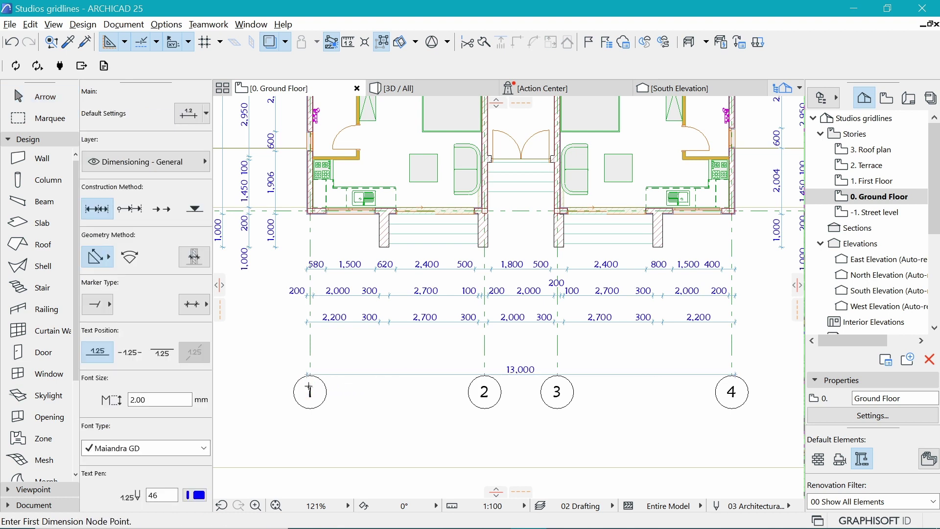
pyautogui.click(309, 387)
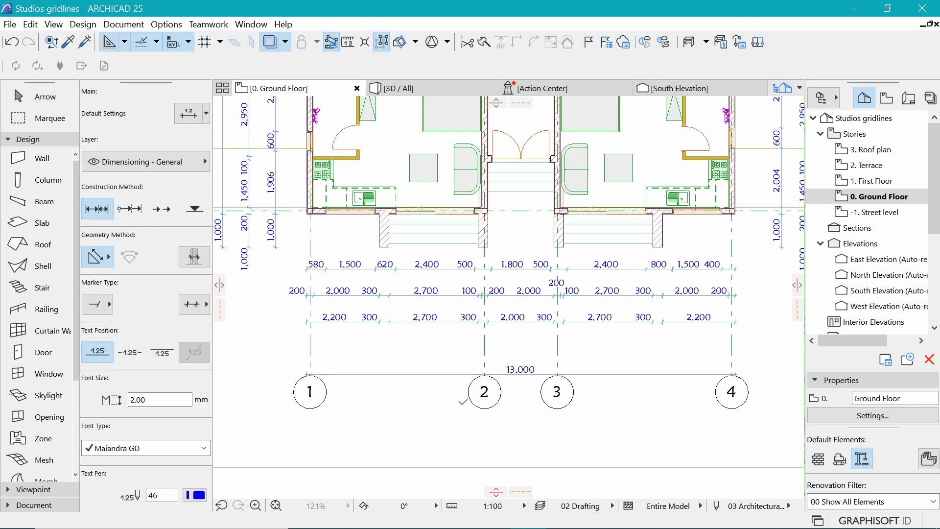
pyautogui.click(497, 391)
pyautogui.click(561, 389)
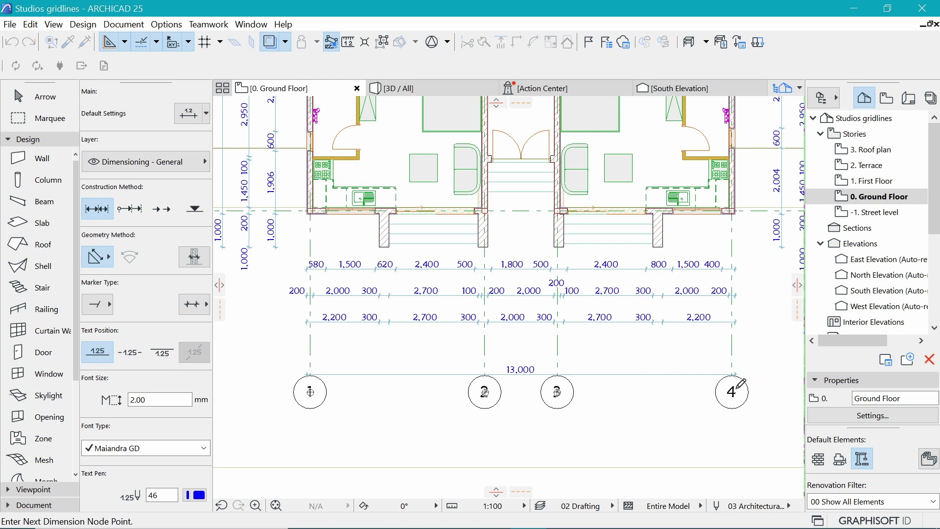
pyautogui.doubleClick(692, 339)
pyautogui.click(618, 343)
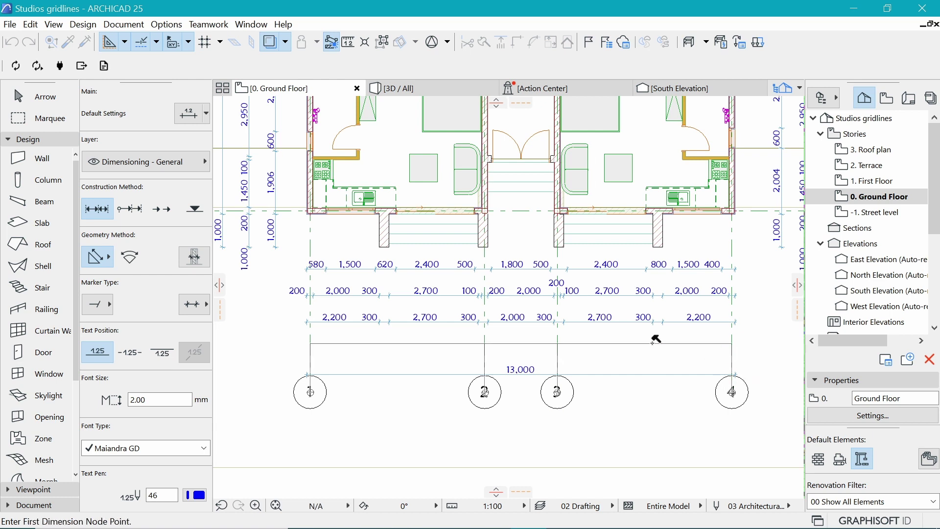
# Align the new gridline chain with the adjacent pier chain and shift it one chain spacing outward for even spacing.
pyautogui.keyDown('shift'); pyautogui.click(613, 342); pyautogui.keyUp('shift')
pyautogui.hotkey('ctrl', 'd')
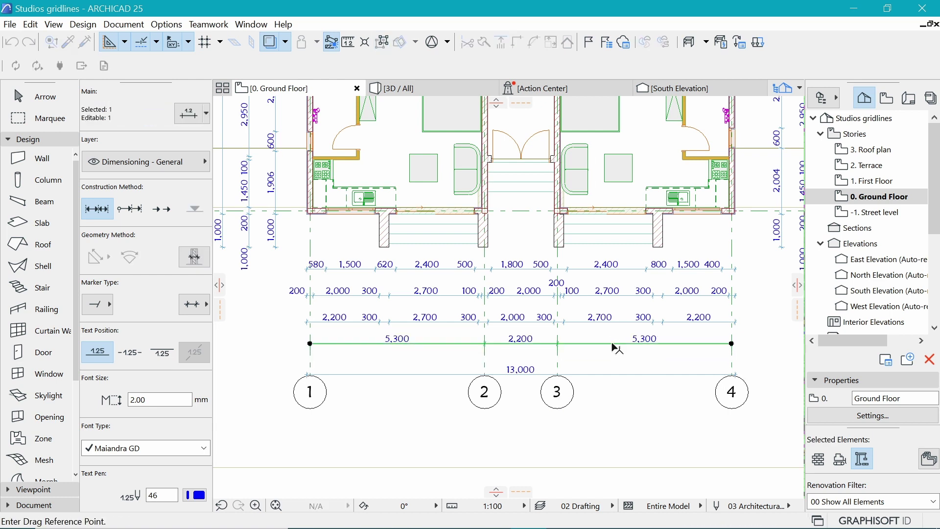
pyautogui.click(612, 344)
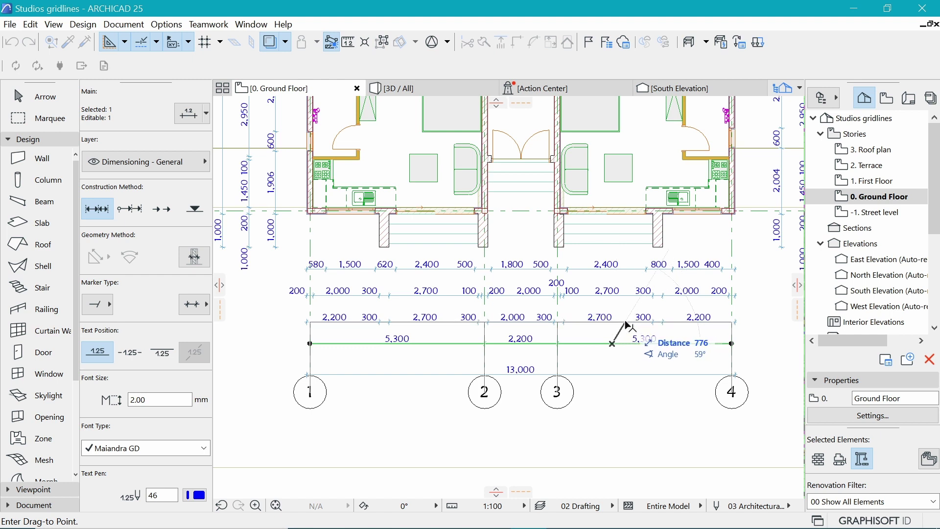
pyautogui.click(612, 323)
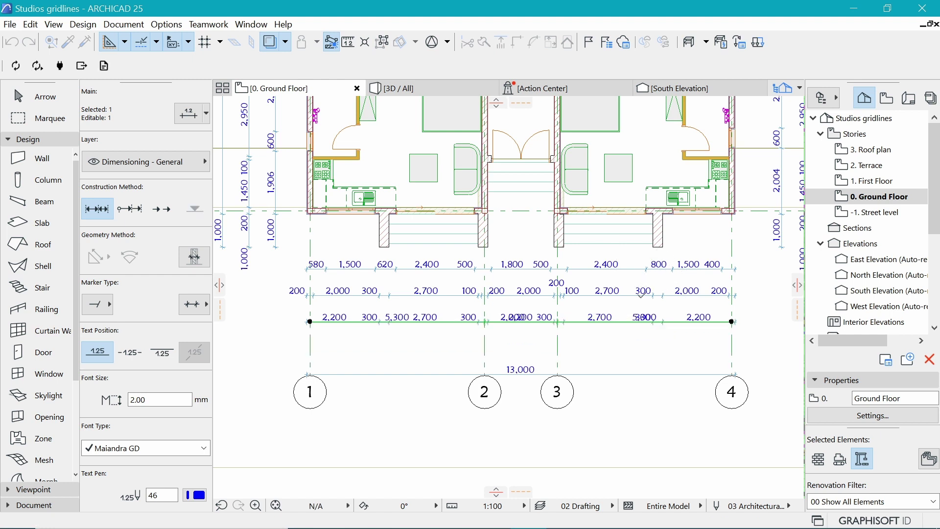
pyautogui.hotkey('ctrl', 'd')
pyautogui.click(630, 295)
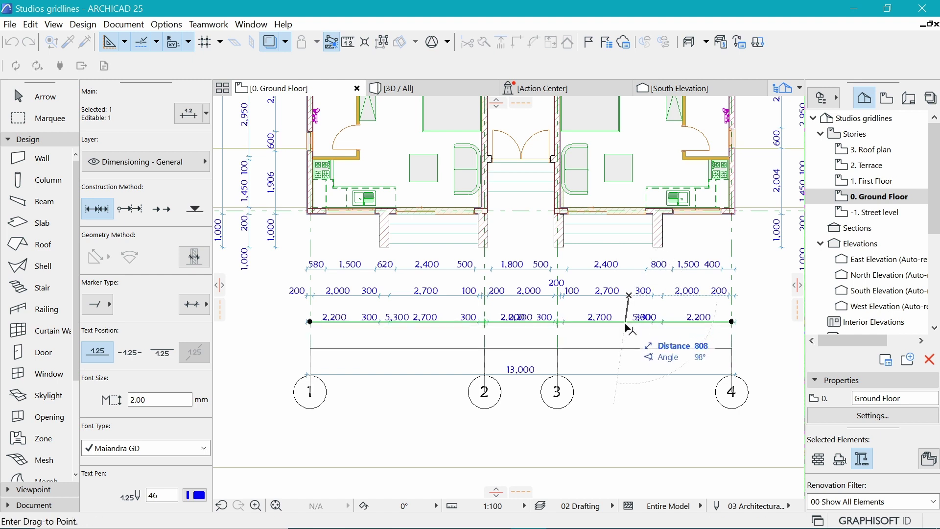
pyautogui.click(629, 322)
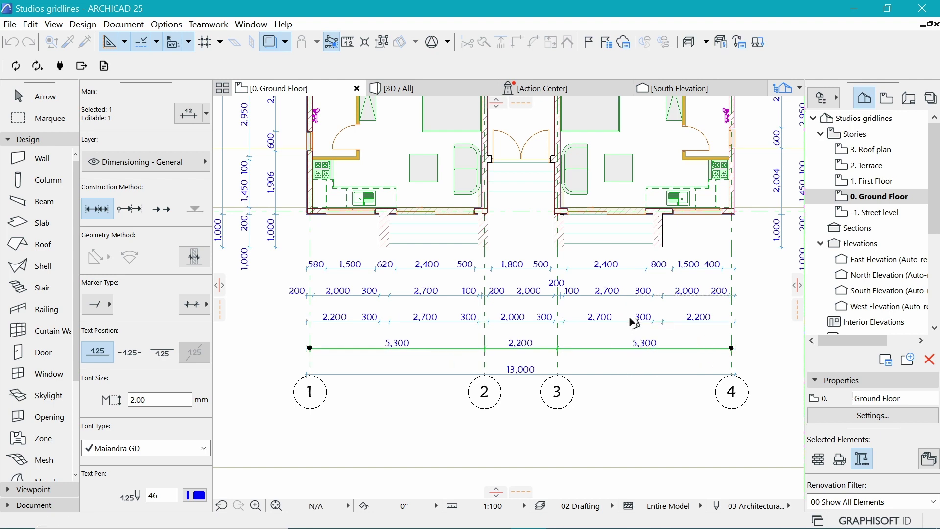
pyautogui.press('Escape')
# Select all ground floor walls and start automatic interior dimensioning with Column Endpoints and the Outer faces of walls and slabs.
pyautogui.scroll(-4, 554, 350)
pyautogui.scroll(5, 573, 337)
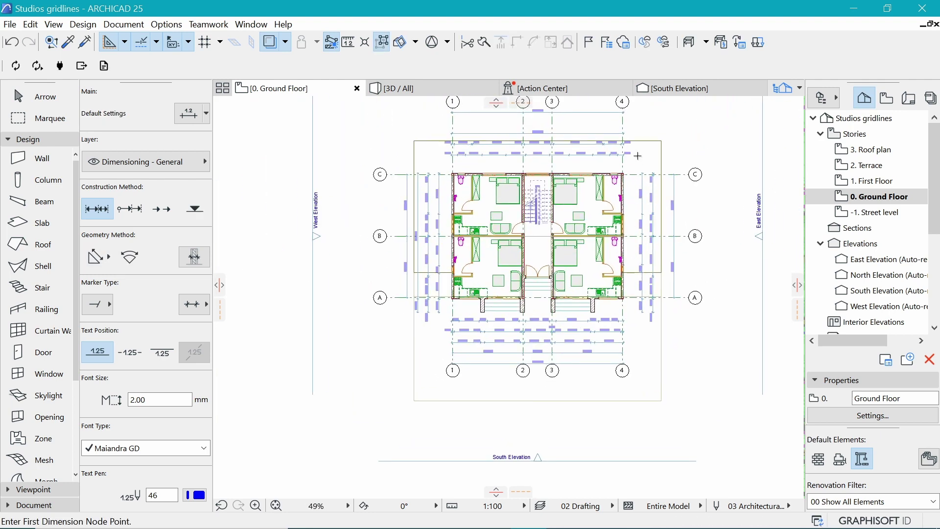
pyautogui.scroll(-4, 525, 244)
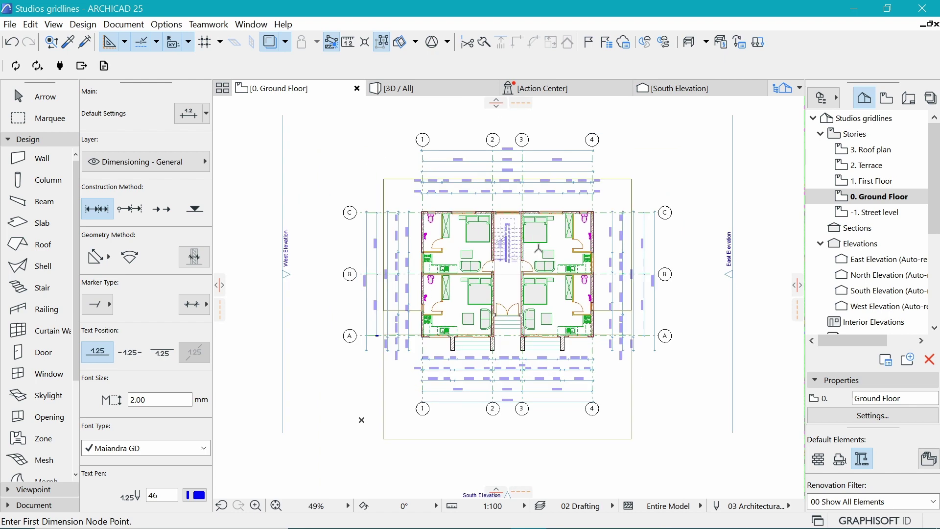
pyautogui.scroll(2, 538, 249)
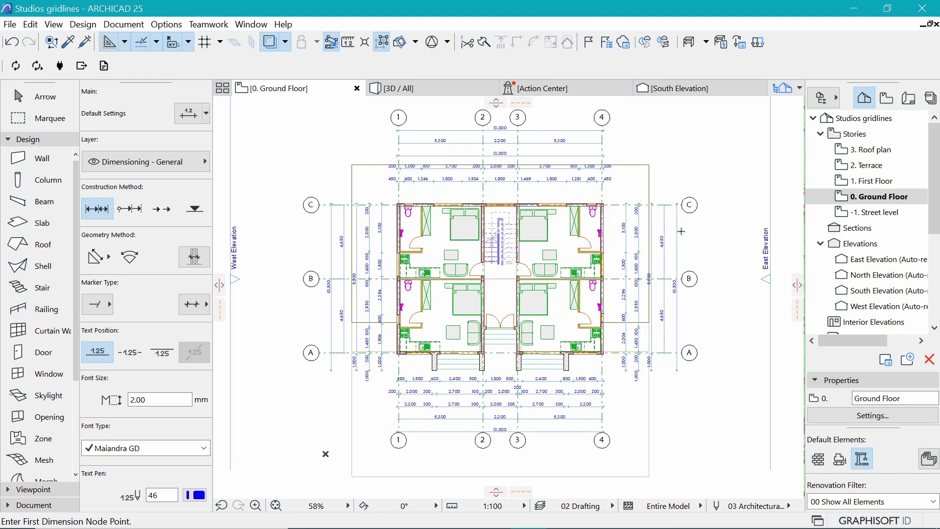
pyautogui.scroll(2, 563, 336)
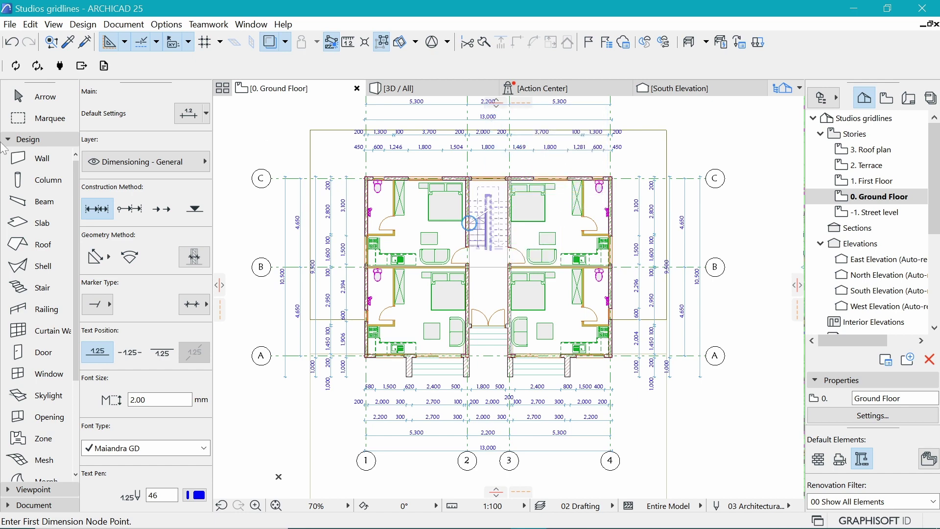
pyautogui.doubleClick(30, 160)
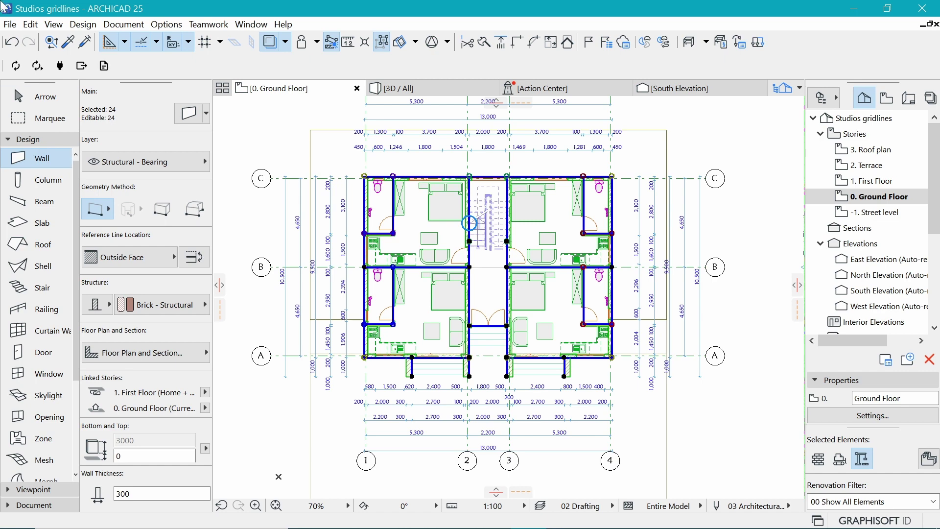
pyautogui.click(122, 26)
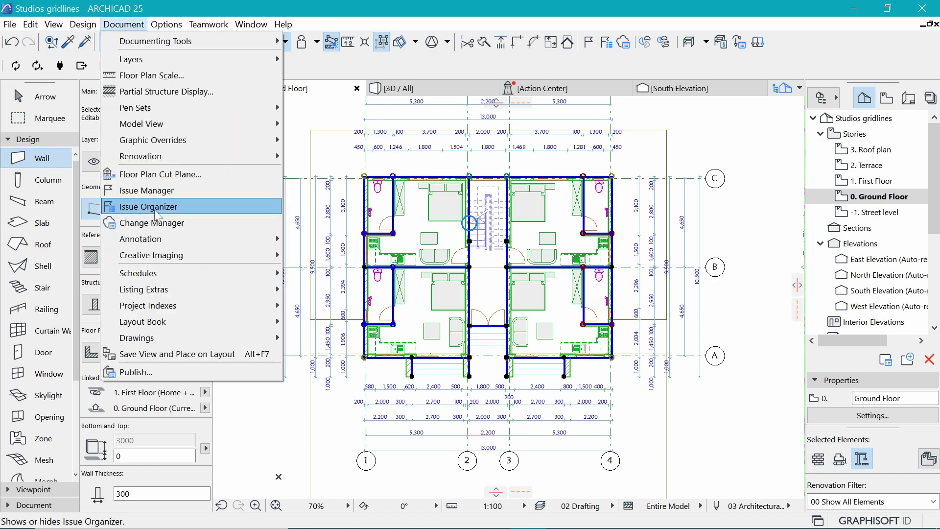
pyautogui.moveTo(257, 240)
pyautogui.moveTo(341, 277)
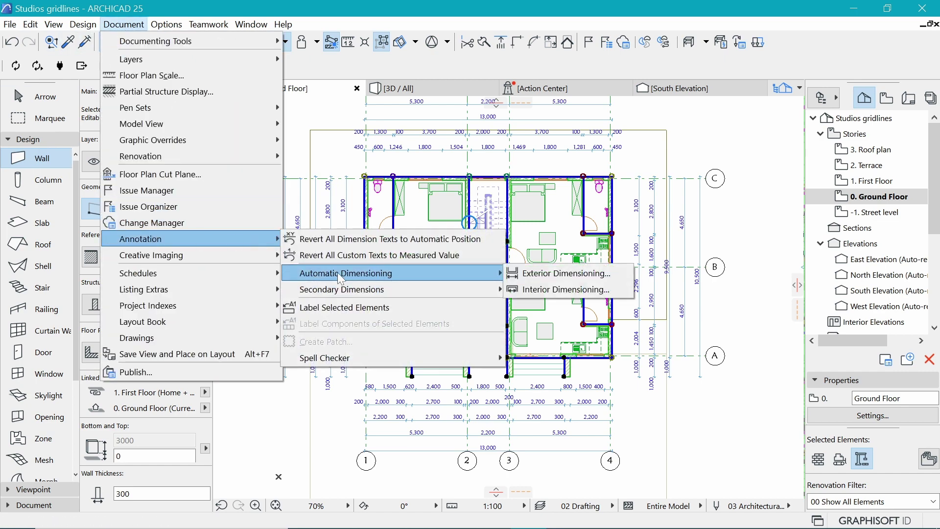
pyautogui.click(579, 293)
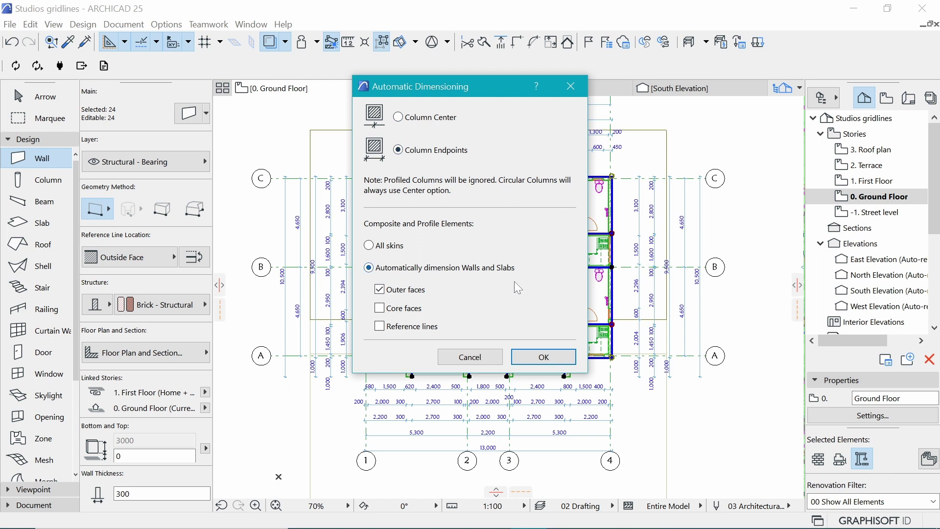
pyautogui.click(543, 358)
# Draw a vertical line through the east studios as the automatic dimensioning path and place the resulting chain beside it inside the rooms.
pyautogui.scroll(1, 492, 260)
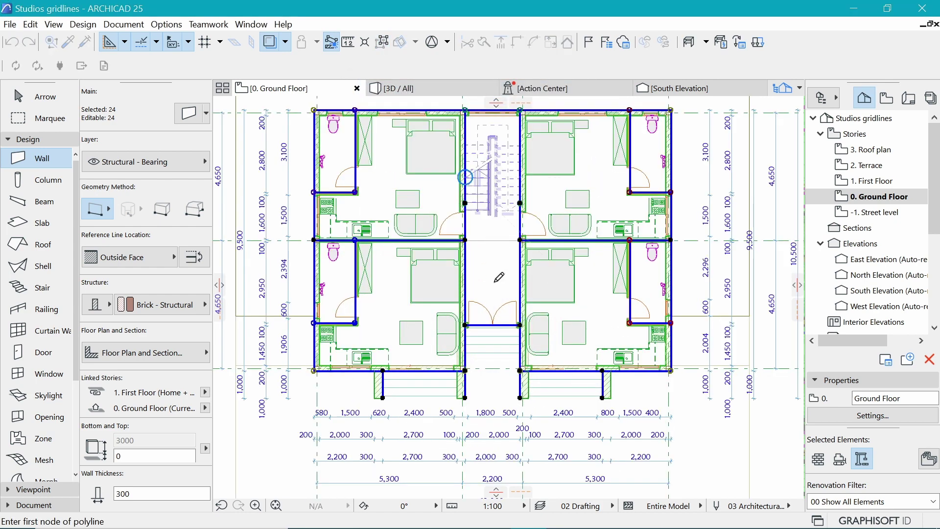
pyautogui.scroll(1, 492, 342)
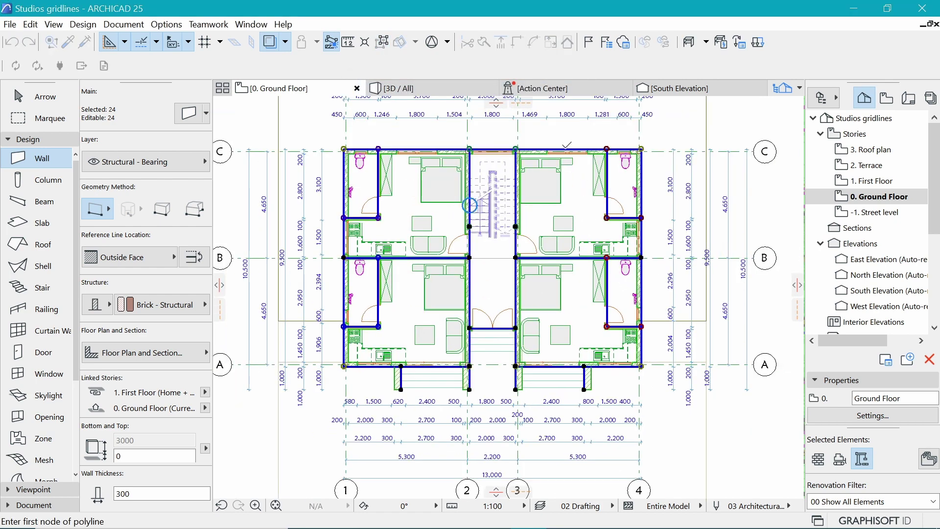
pyautogui.click(537, 137)
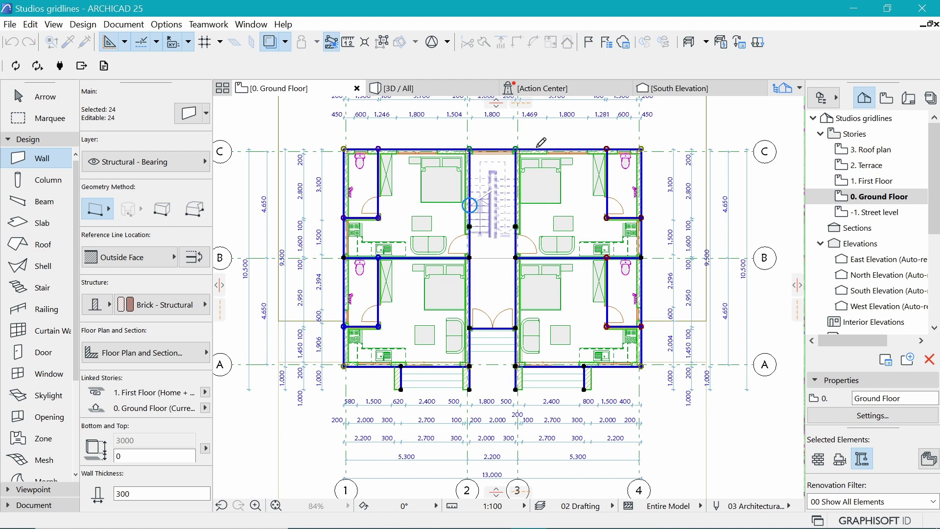
pyautogui.press('shift')
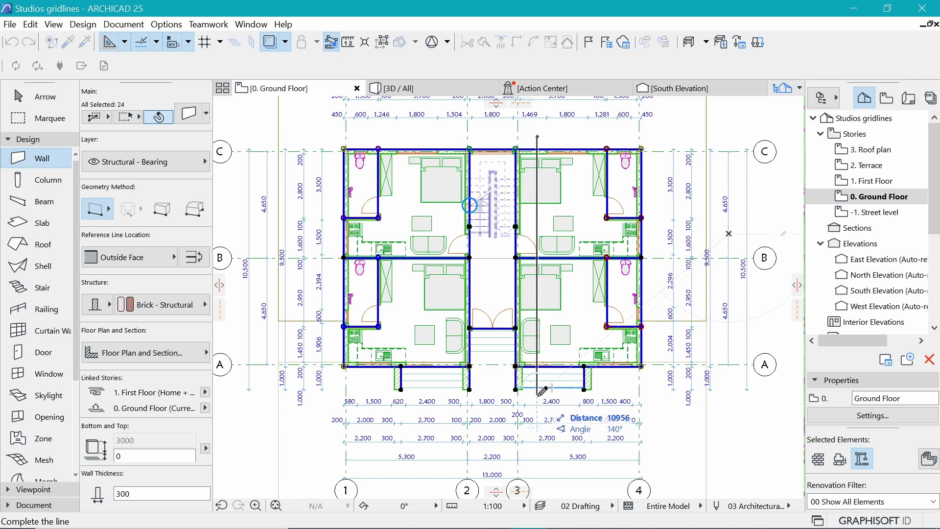
pyautogui.scroll(3, 543, 390)
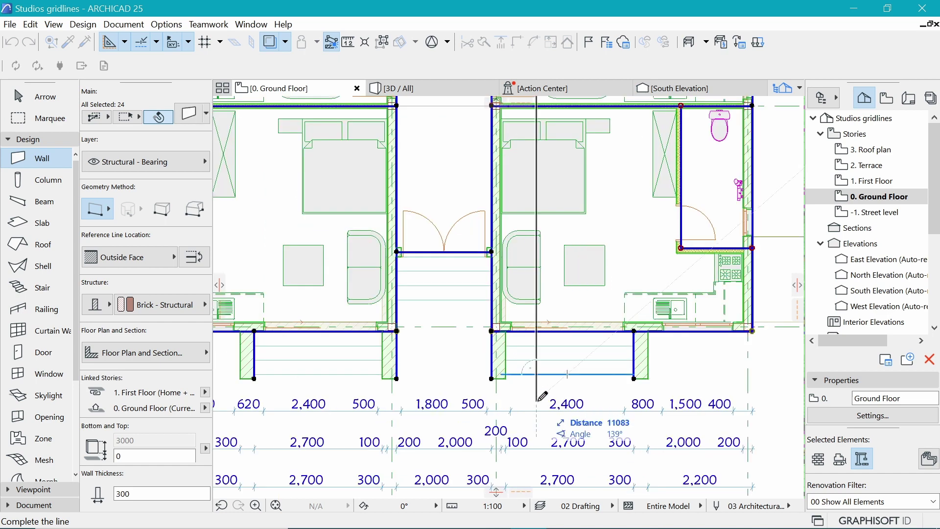
pyautogui.click(537, 401)
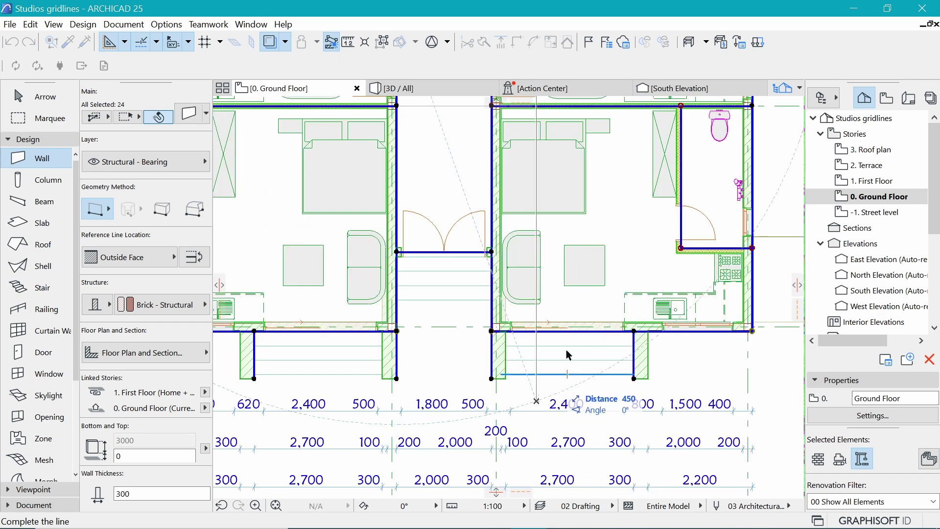
pyautogui.doubleClick(536, 394)
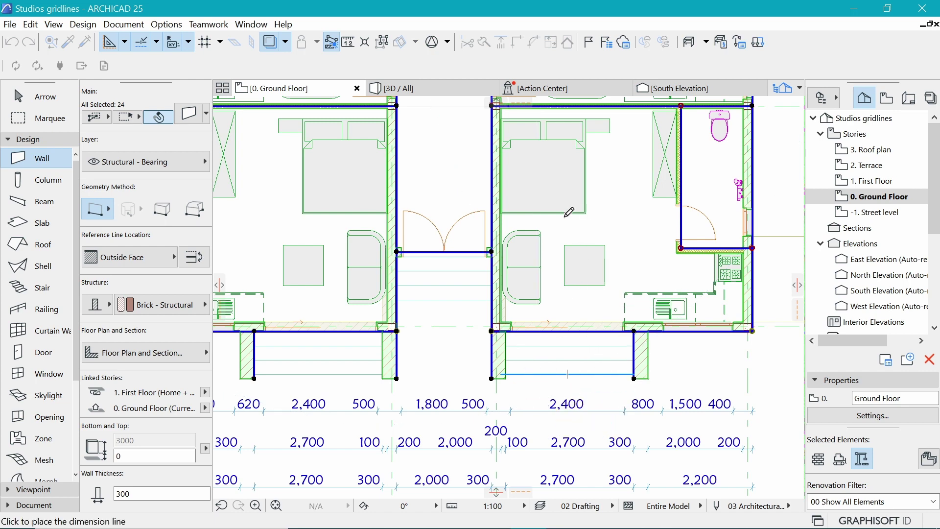
pyautogui.click(553, 230)
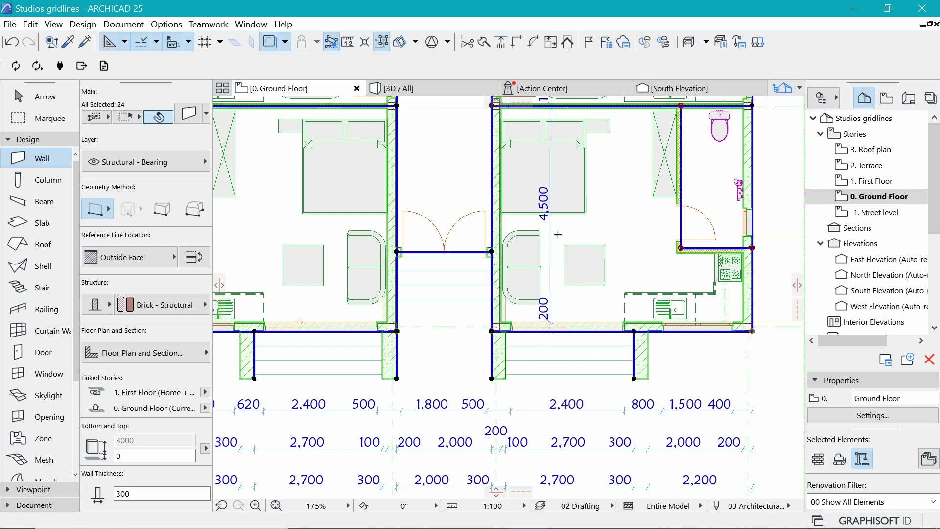
pyautogui.scroll(-3, 547, 312)
pyautogui.scroll(2, 557, 216)
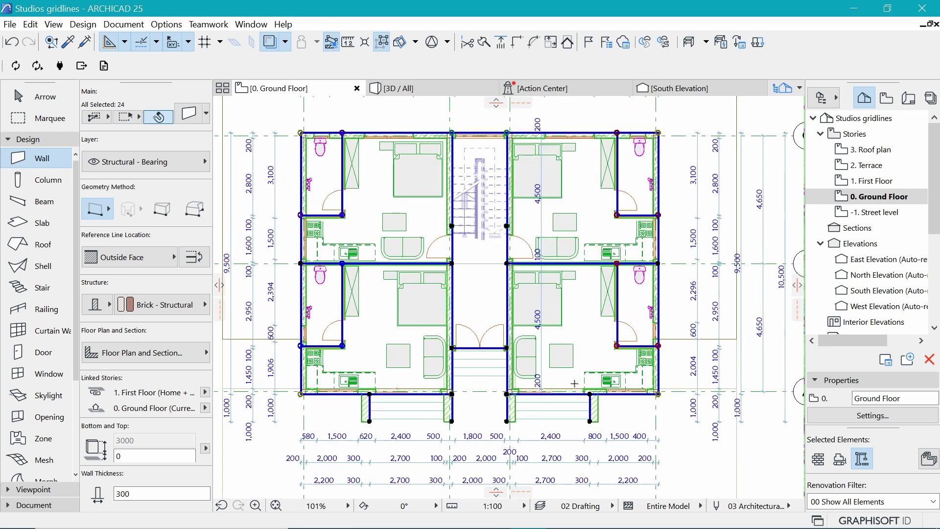
pyautogui.scroll(4, 555, 374)
pyautogui.press('Escape')
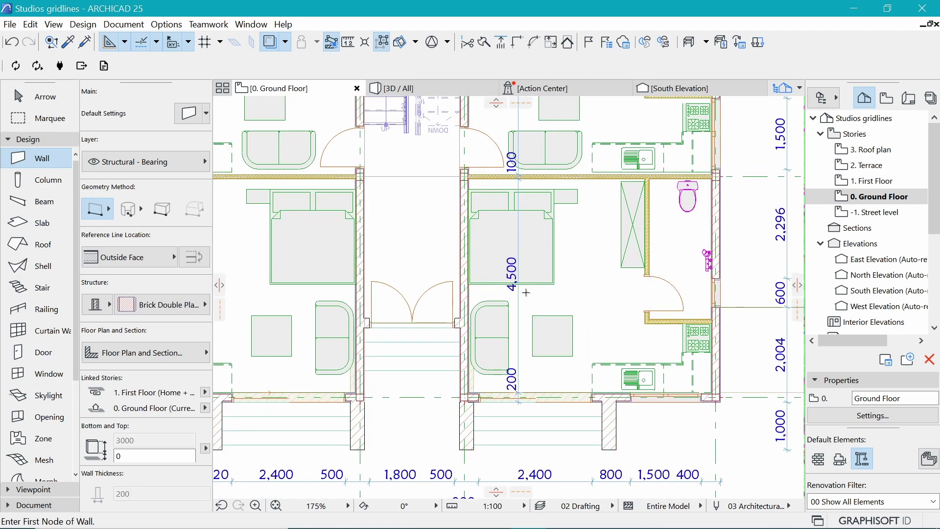
# Extend the new vertical interior chain south by adding a dimension point at the end of the porch pier.
pyautogui.keyDown('shift'); pyautogui.click(550, 316); pyautogui.keyUp('shift')
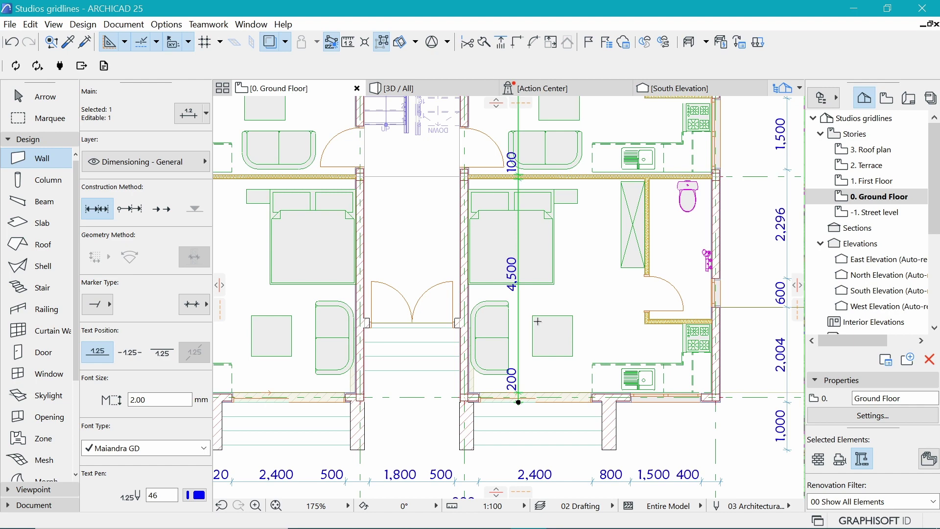
pyautogui.click(602, 449)
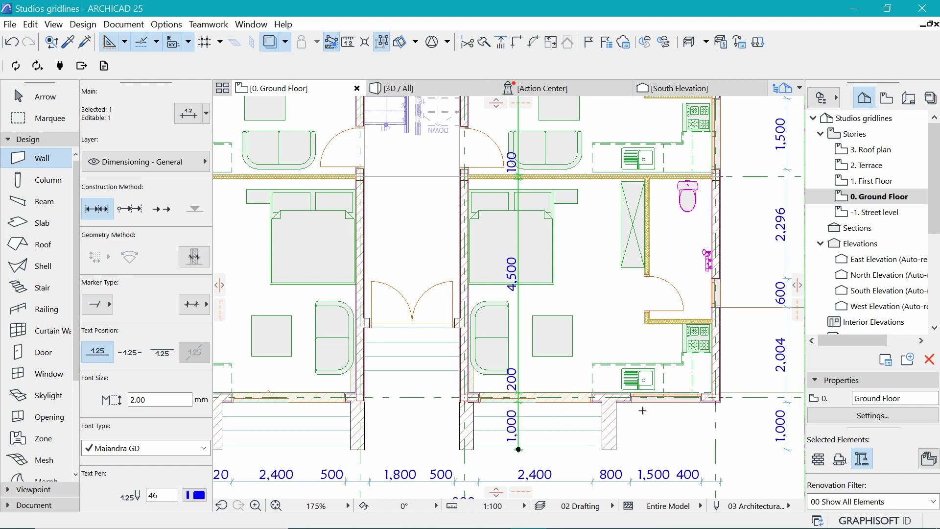
pyautogui.scroll(-3, 643, 410)
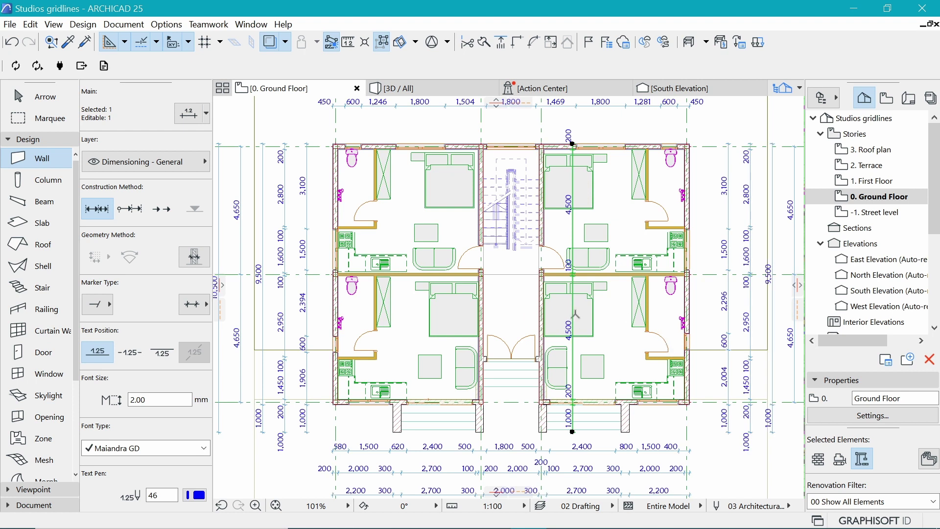
pyautogui.press('Escape')
# Add a horizontal interior chain across the south studios, covering both faces of the exterior walls, bathroom partitions and stair hall walls.
pyautogui.scroll(2, 647, 287)
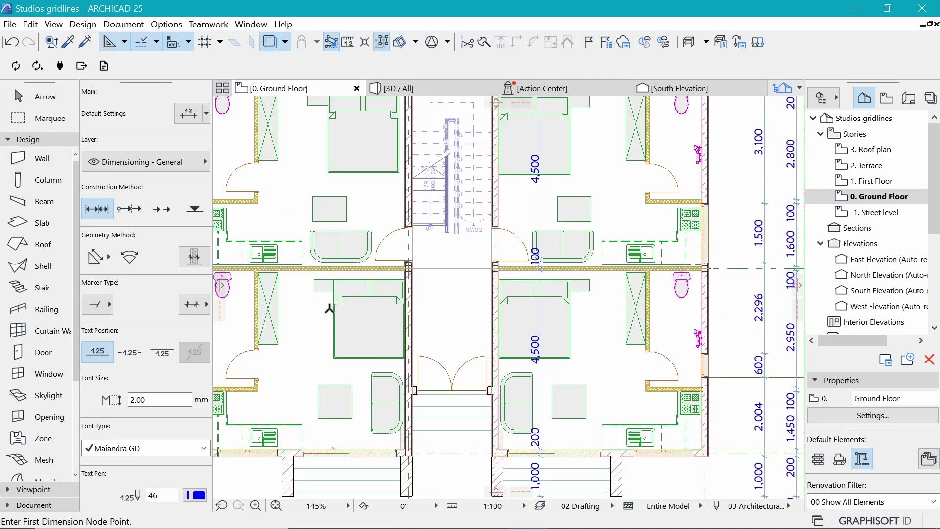
pyautogui.scroll(-2, 476, 321)
pyautogui.scroll(2, 299, 317)
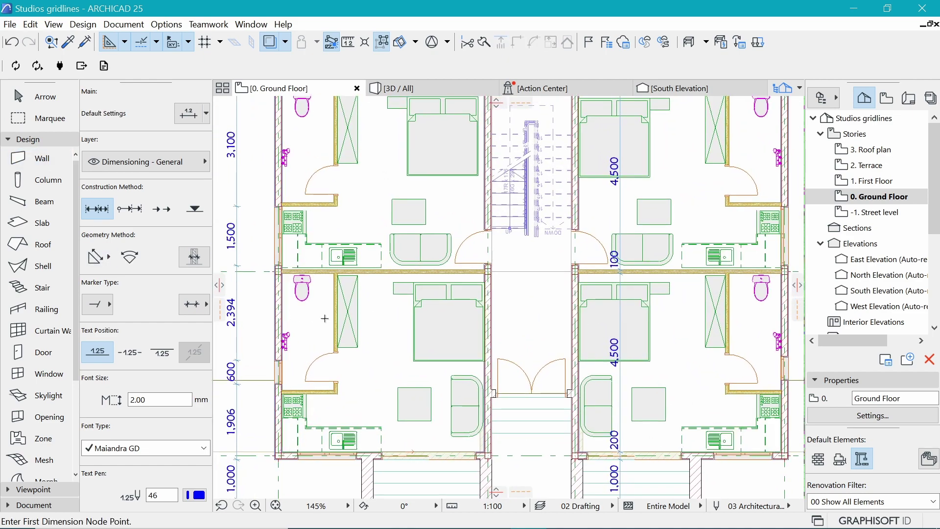
pyautogui.click(275, 314)
pyautogui.click(282, 314)
pyautogui.scroll(3, 321, 313)
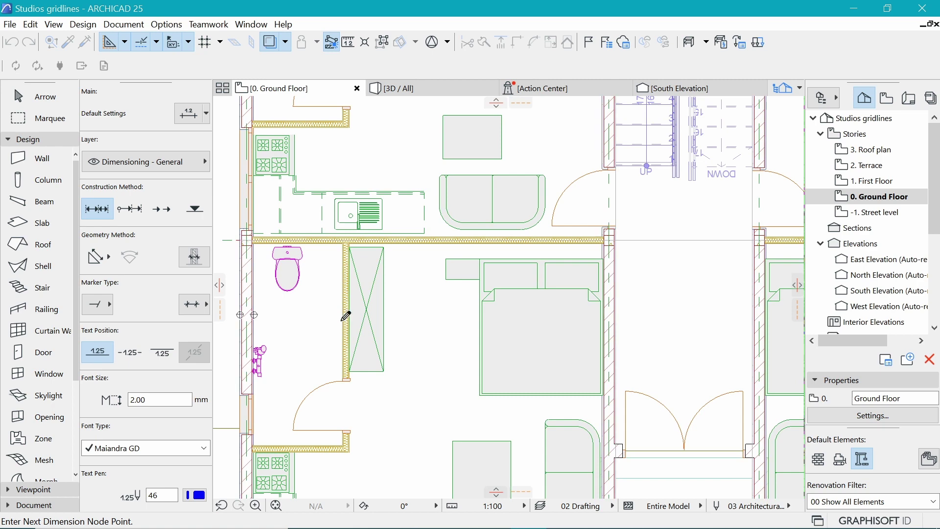
pyautogui.click(341, 320)
pyautogui.click(615, 315)
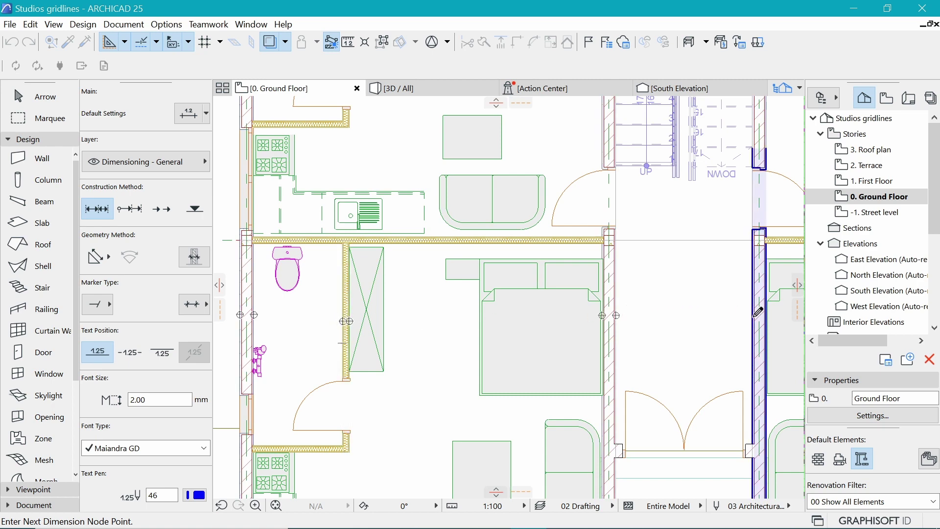
pyautogui.scroll(-6, 500, 305)
pyautogui.scroll(5, 681, 308)
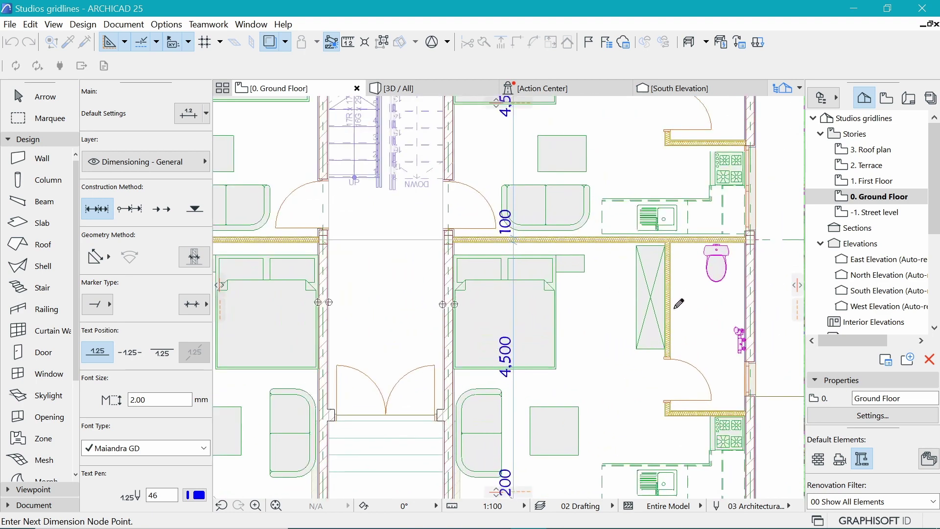
pyautogui.click(668, 309)
pyautogui.click(751, 296)
pyautogui.click(582, 318)
pyautogui.click(585, 308)
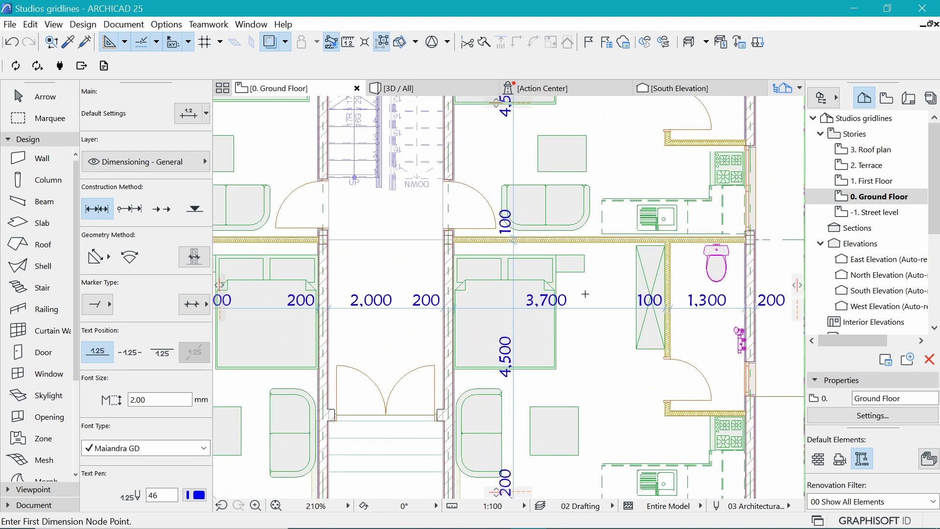
# Remove the outer wall-face points from the east and west ends of the horizontal interior chain.
pyautogui.scroll(-3, 608, 330)
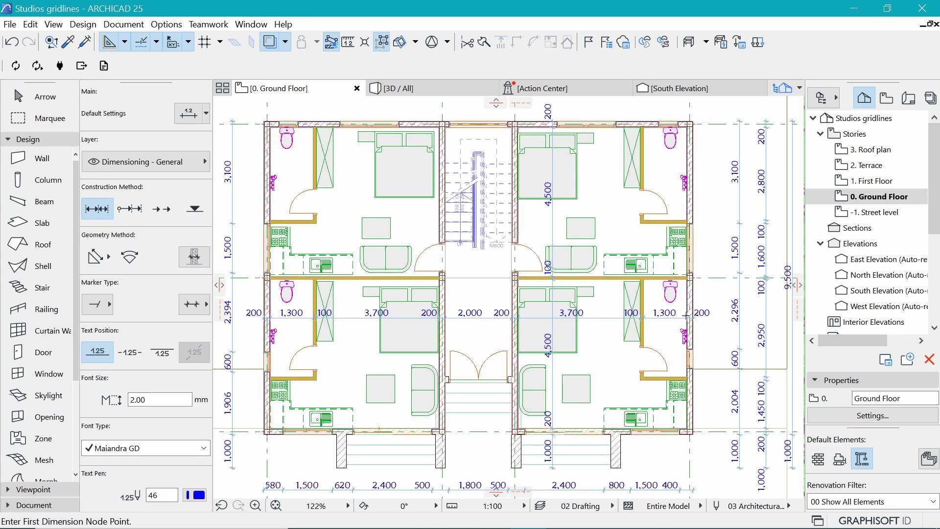
pyautogui.scroll(4, 677, 333)
pyautogui.click(672, 330)
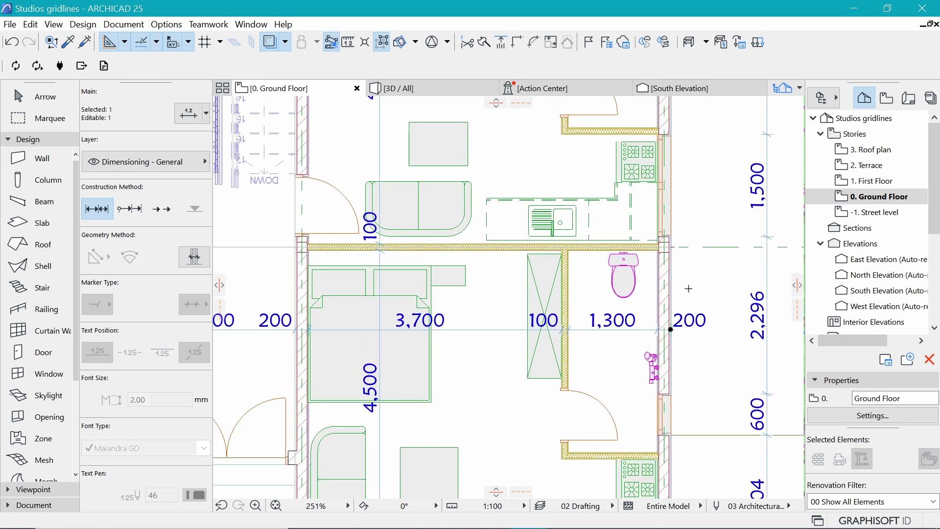
pyautogui.press('Delete')
pyautogui.scroll(-5, 722, 292)
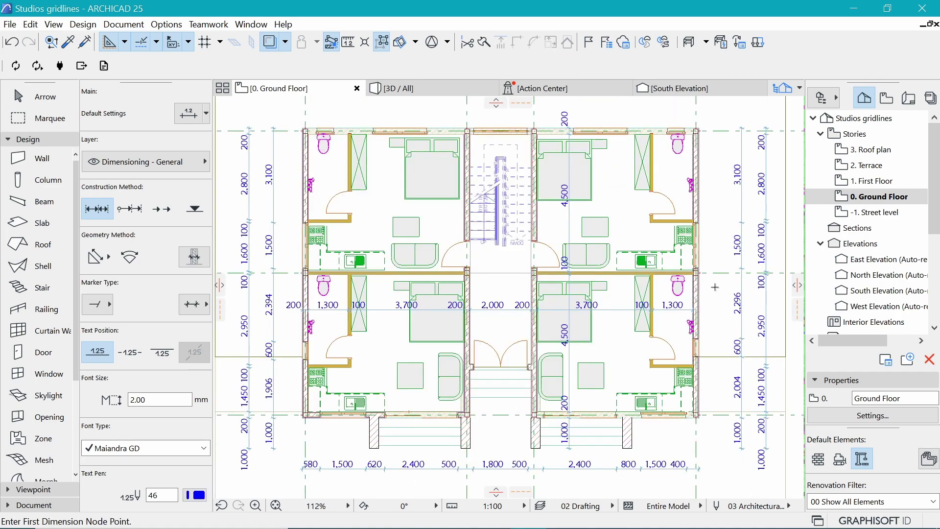
pyautogui.scroll(7, 324, 306)
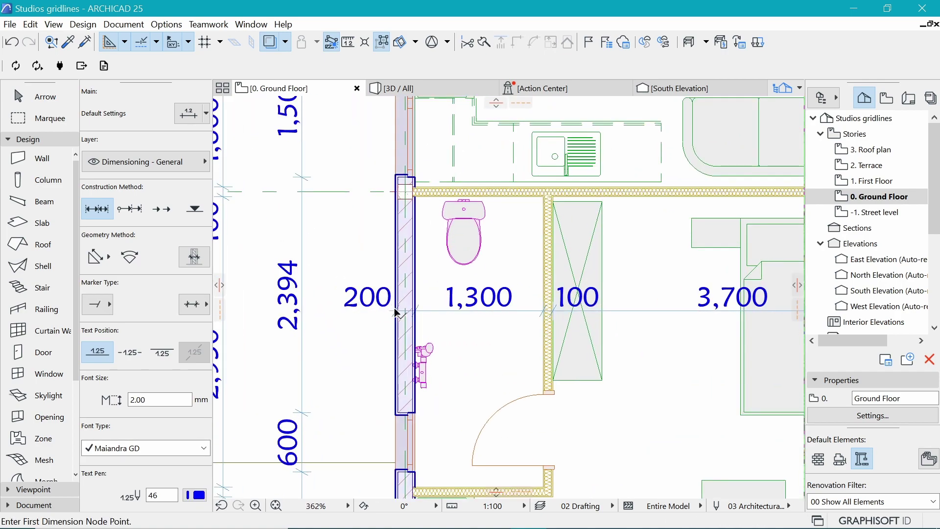
pyautogui.click(395, 310)
pyautogui.press('Escape')
pyautogui.scroll(-6, 529, 278)
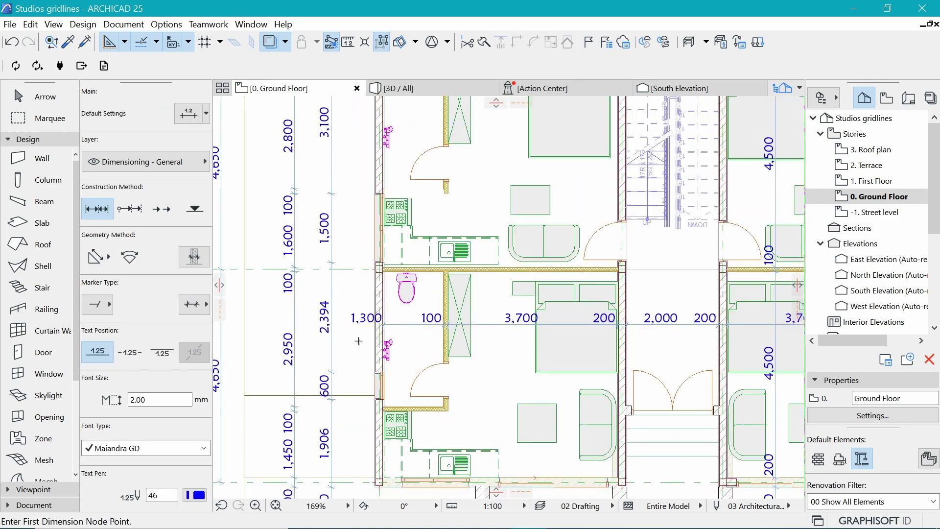
# Remove the outer wall-face point from the north end of the east studios' vertical interior chain.
pyautogui.scroll(3, 588, 225)
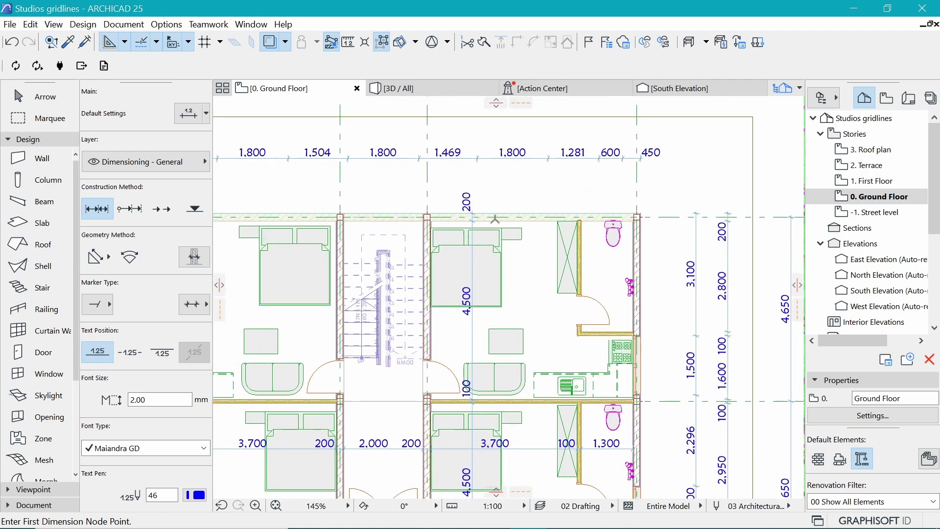
pyautogui.keyDown('shift'); pyautogui.click(471, 213); pyautogui.keyUp('shift')
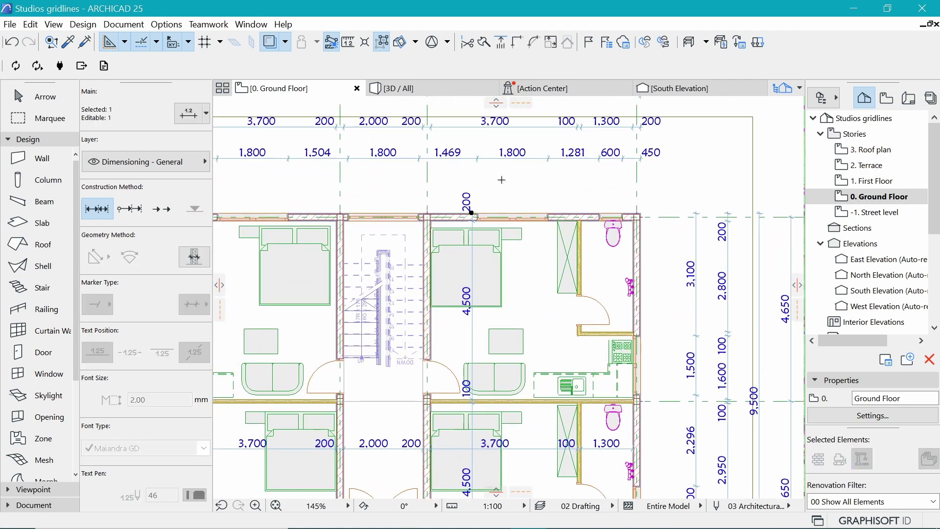
pyautogui.press('Delete')
pyautogui.scroll(-4, 501, 179)
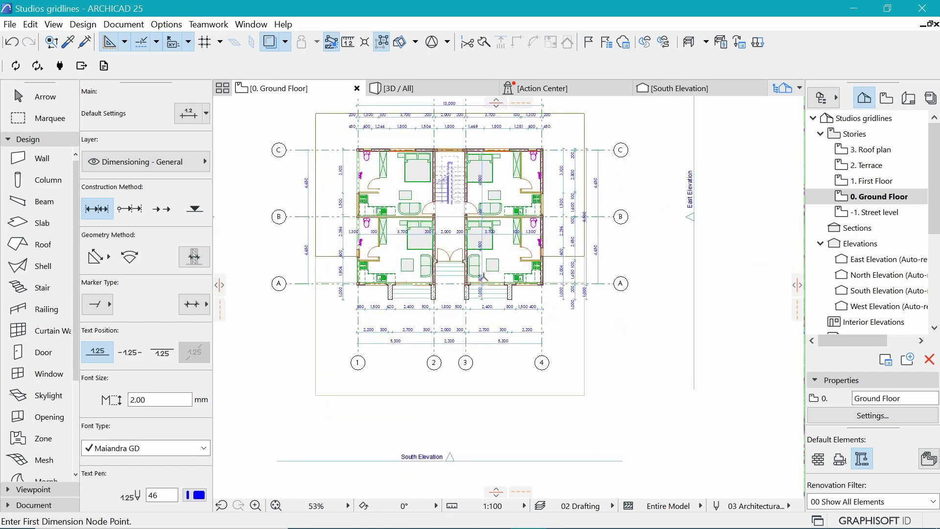
pyautogui.scroll(4, 471, 319)
pyautogui.scroll(-4, 470, 319)
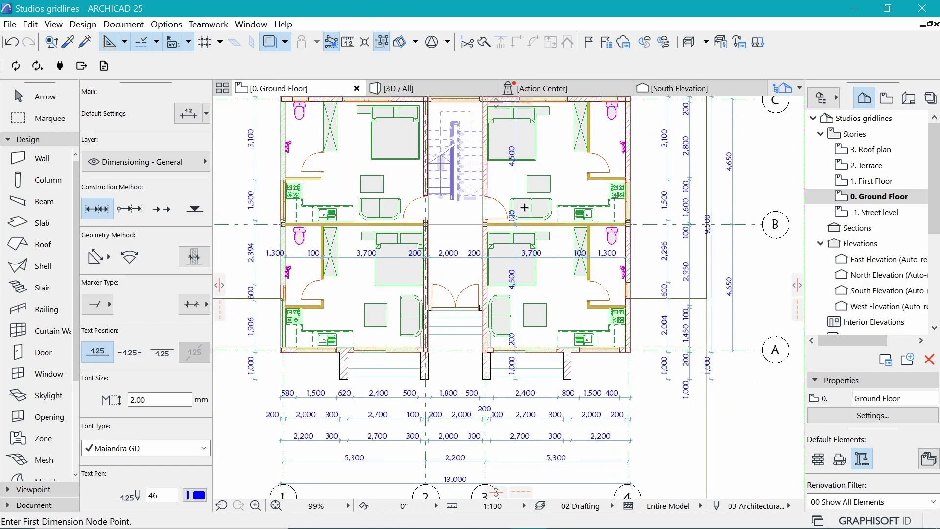
# Add a vertical chain through the stair hall from the pier end, across both faces of the entrance wall, to the north wall faces.
pyautogui.scroll(3, 551, 263)
pyautogui.keyDown('alt'); pyautogui.click(566, 279); pyautogui.keyUp('alt')
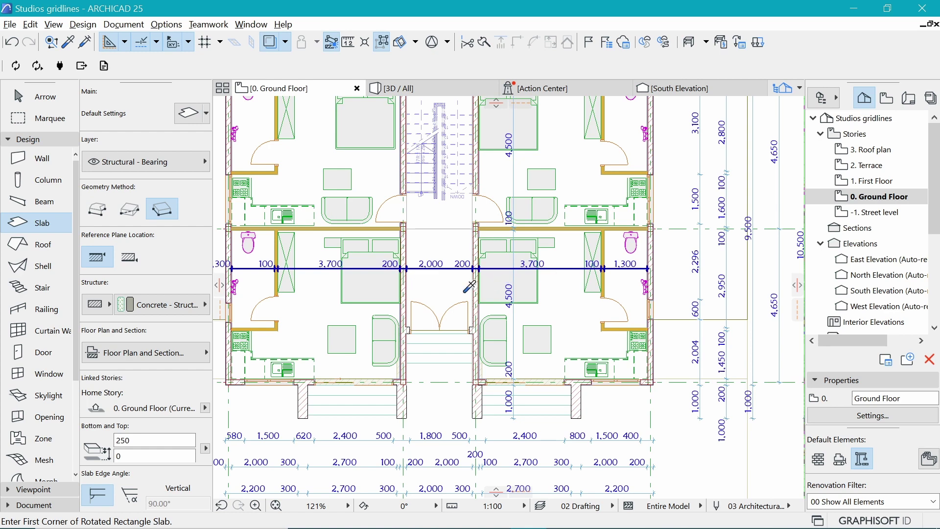
pyautogui.keyDown('alt'); pyautogui.click(464, 269); pyautogui.keyUp('alt')
pyautogui.scroll(3, 447, 337)
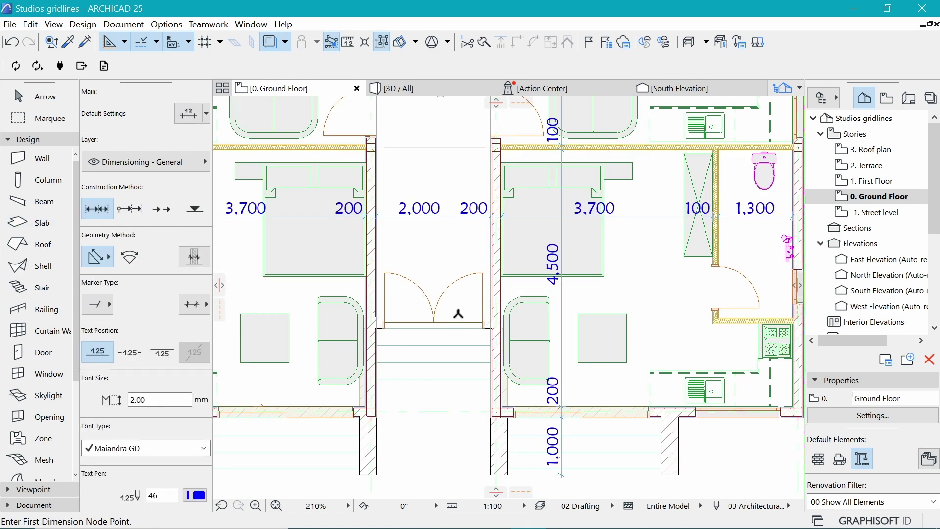
pyautogui.click(458, 318)
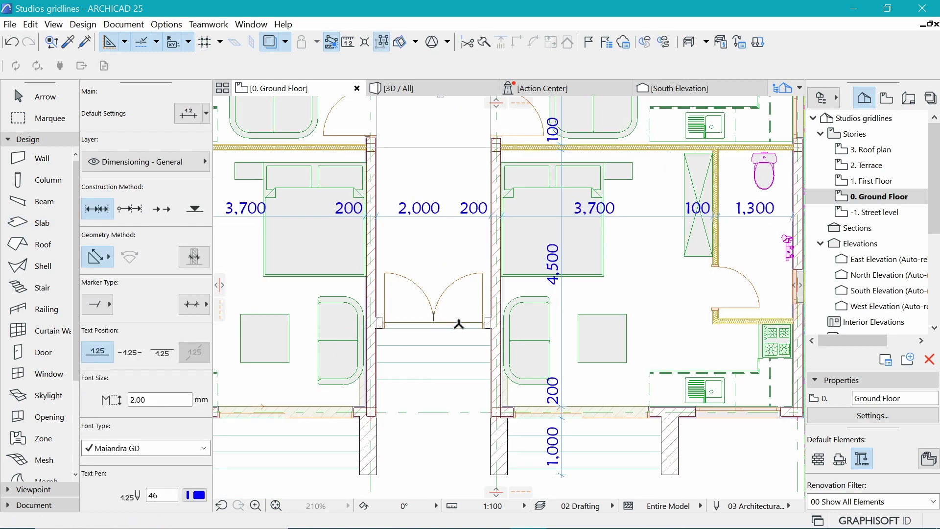
pyautogui.click(458, 328)
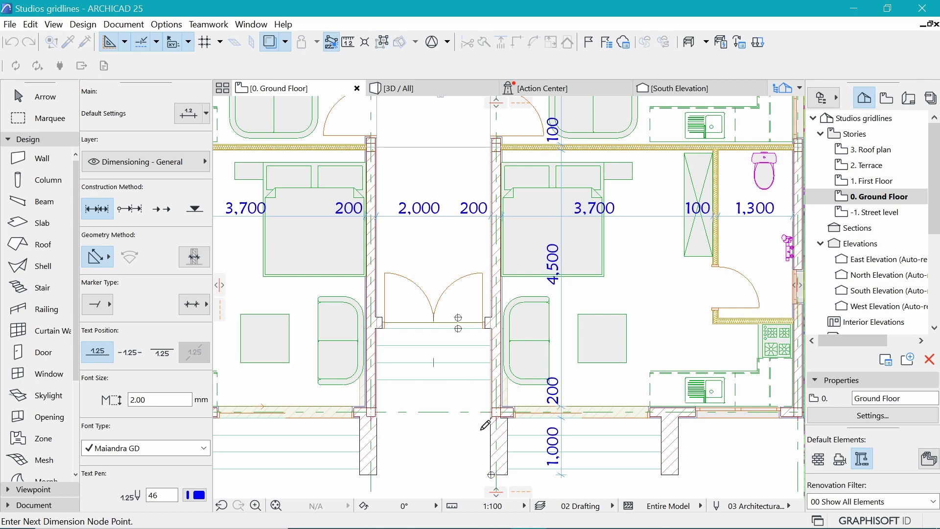
pyautogui.scroll(-5, 481, 452)
pyautogui.scroll(2, 470, 278)
pyautogui.scroll(2, 476, 221)
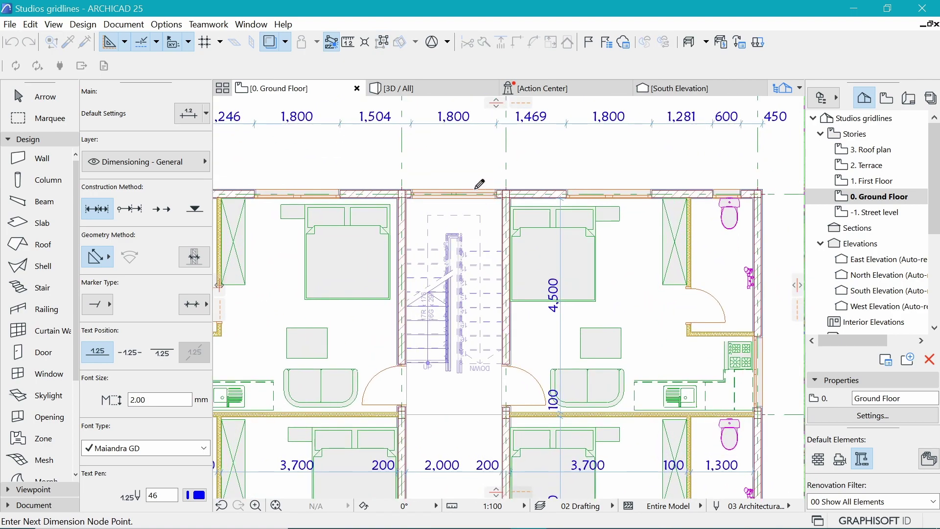
pyautogui.click(475, 190)
pyautogui.click(475, 199)
pyautogui.doubleClick(483, 264)
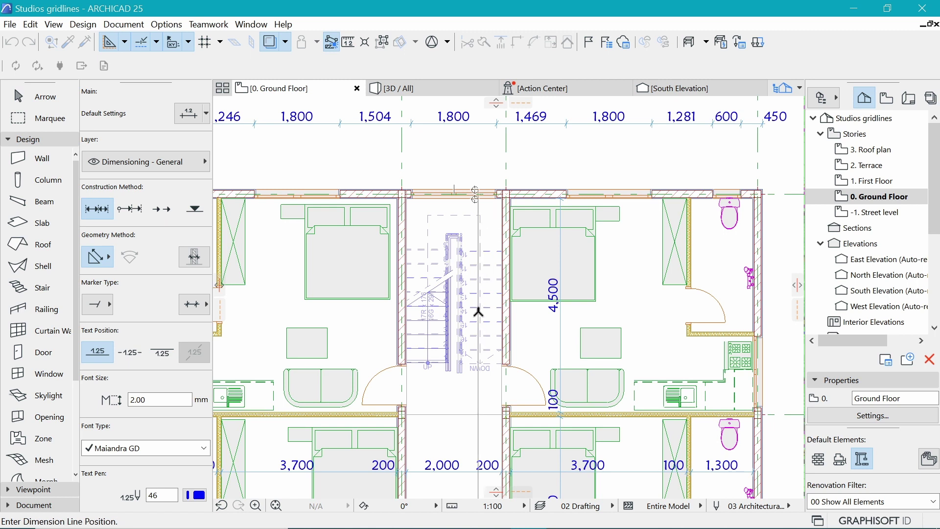
pyautogui.click(463, 433)
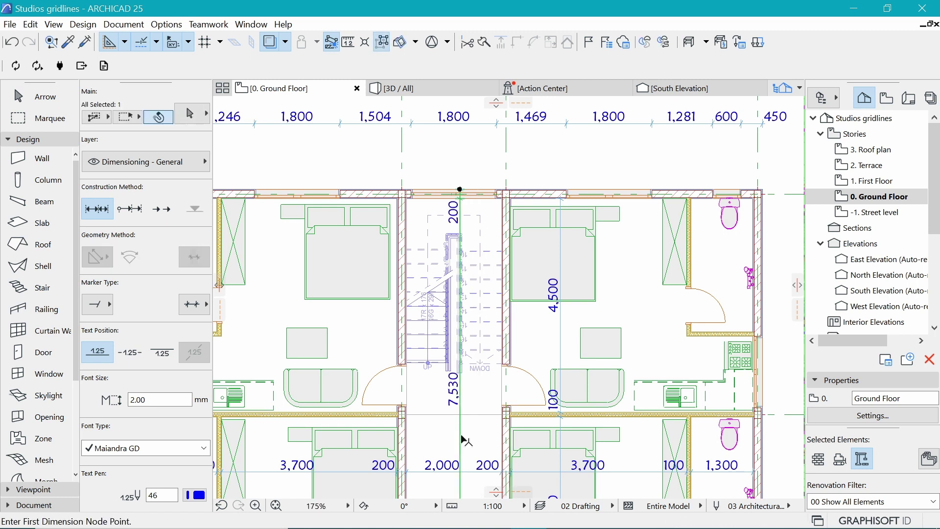
# Shift the stair hall's vertical dimension chain about 190 mm east, clear of the stair centre railing.
pyautogui.hotkey('ctrl', 'd')
pyautogui.click(460, 432)
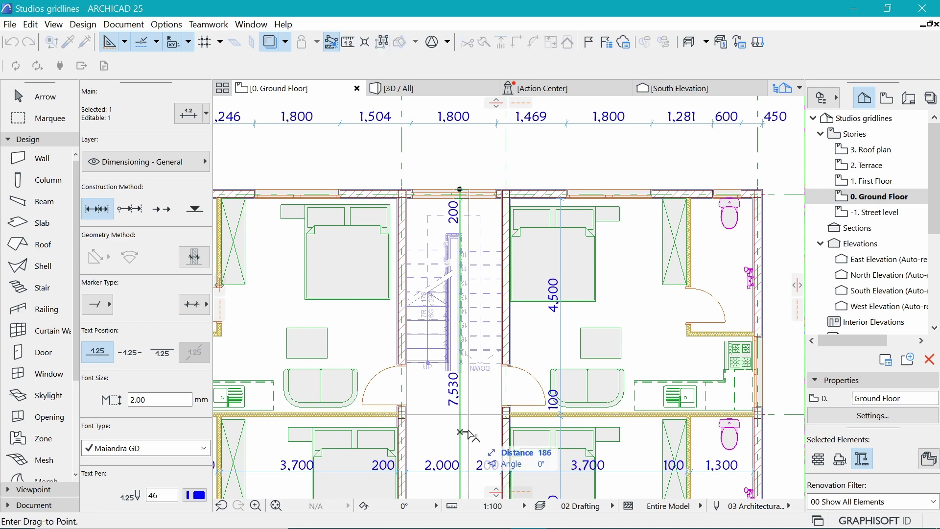
pyautogui.click(469, 432)
pyautogui.scroll(-4, 460, 203)
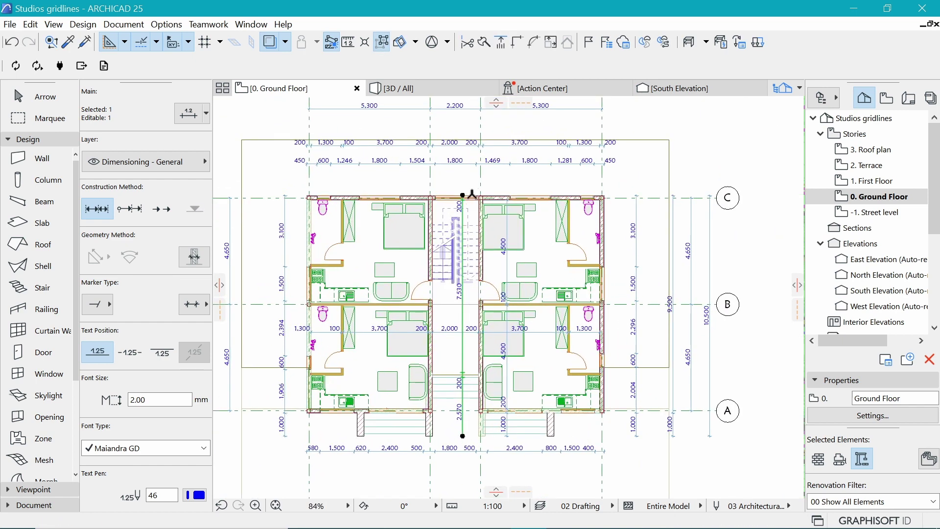
pyautogui.scroll(3, 466, 289)
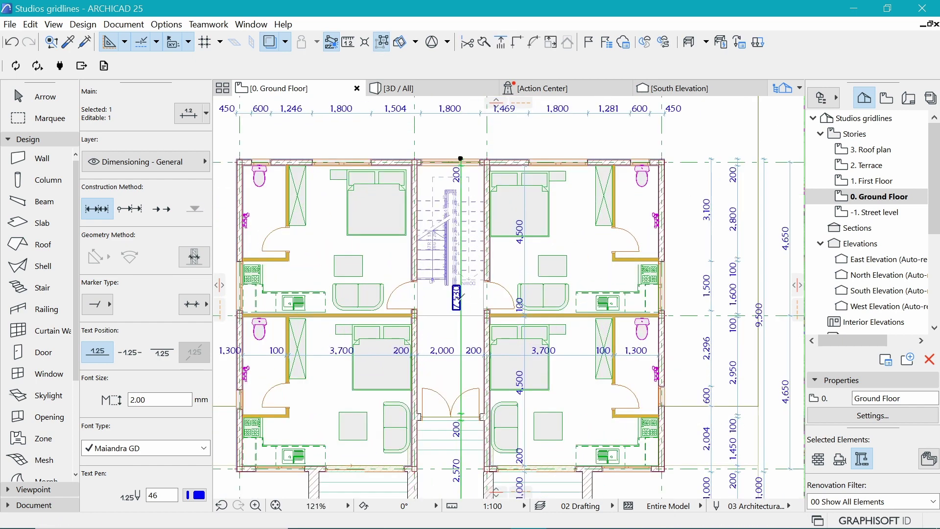
pyautogui.scroll(-3, 475, 414)
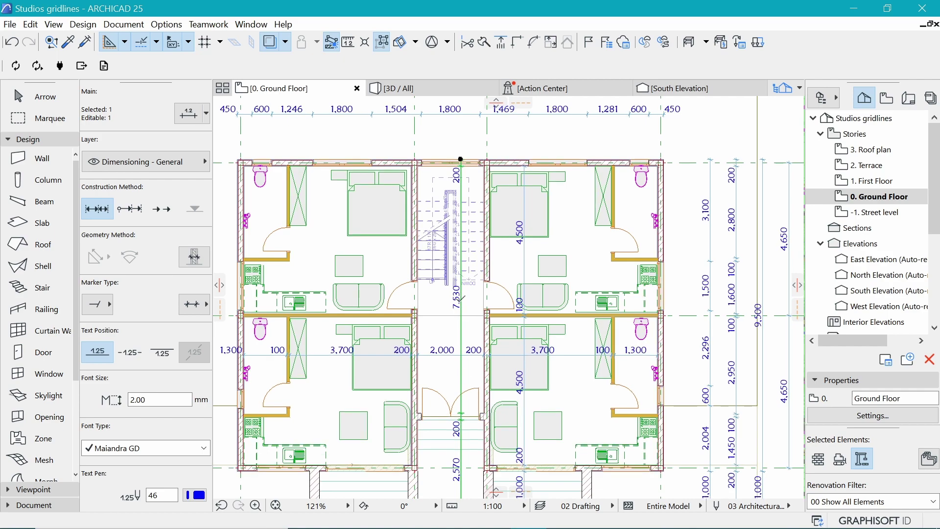
pyautogui.scroll(2, 466, 431)
pyautogui.scroll(2, 466, 431)
pyautogui.scroll(-4, 463, 430)
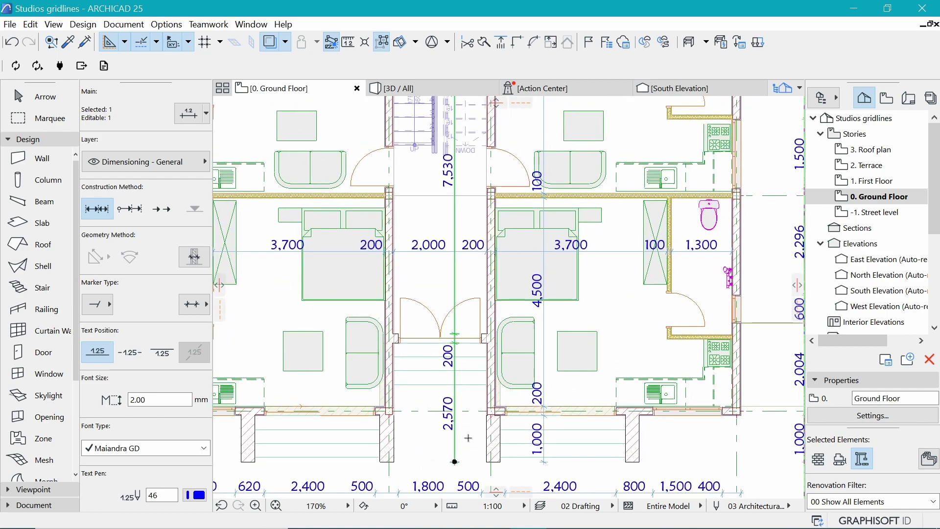
pyautogui.press('Escape')
# Remove the outer wall-face point from the north end of the stair hall's vertical chain.
pyautogui.scroll(10, 463, 241)
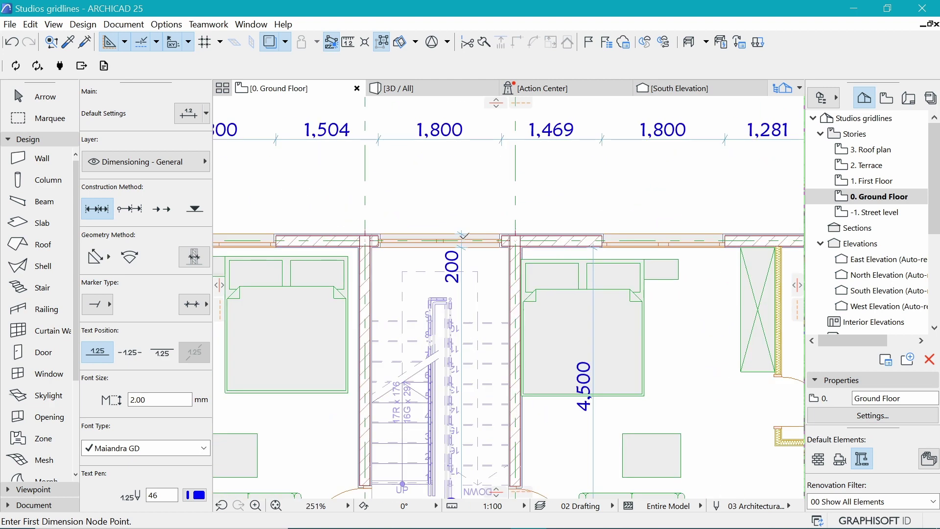
pyautogui.keyDown('shift'); pyautogui.click(460, 234); pyautogui.keyUp('shift')
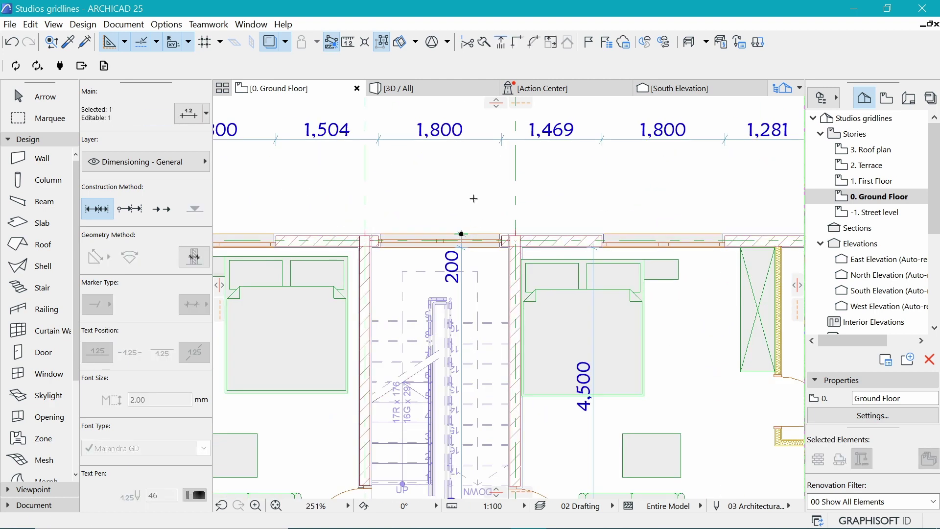
pyautogui.press('Delete')
pyautogui.scroll(-11, 472, 201)
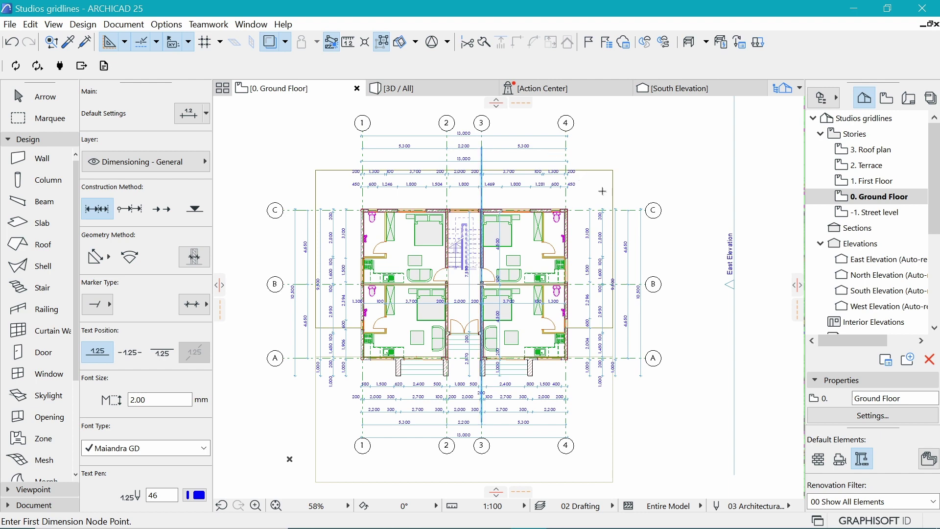
pyautogui.scroll(1, 379, 279)
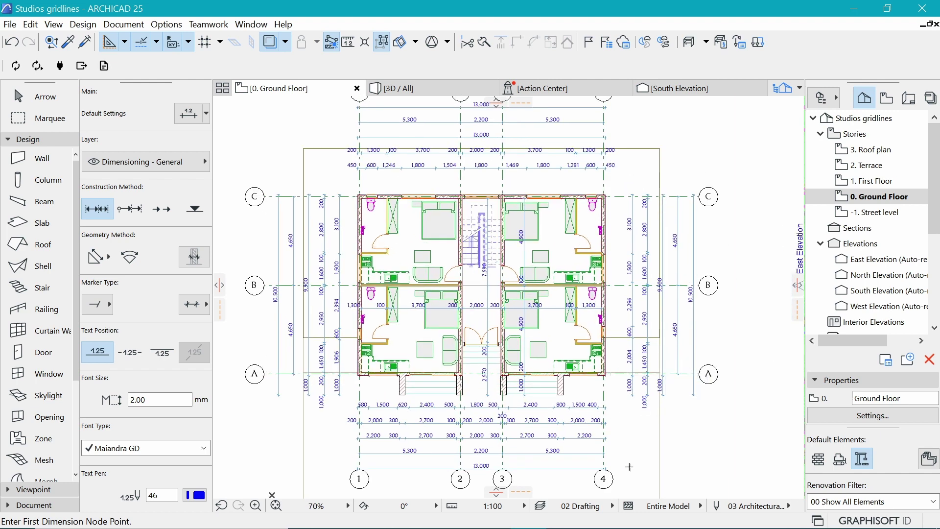
pyautogui.scroll(-1, 618, 466)
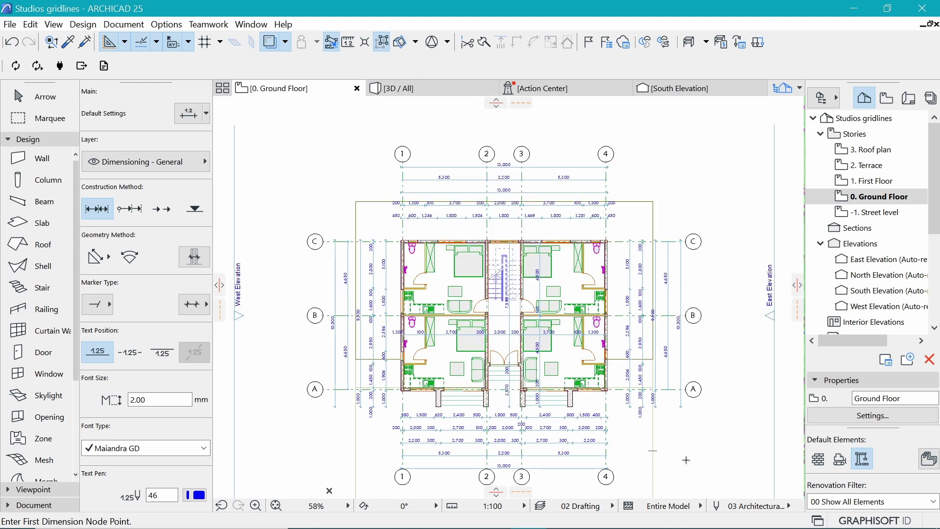